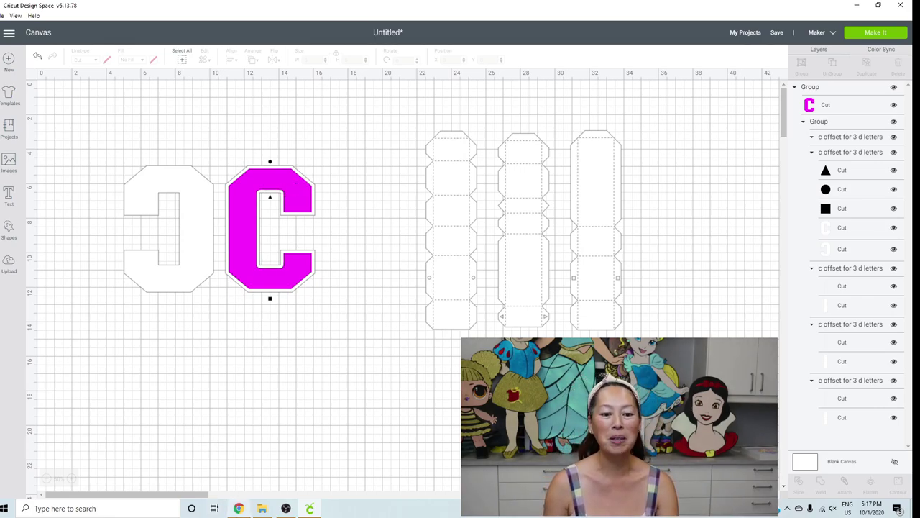
# Step: In Chrome, open Etsy's Purchases and reviews page from the You account menu
pyautogui.click(237, 508)
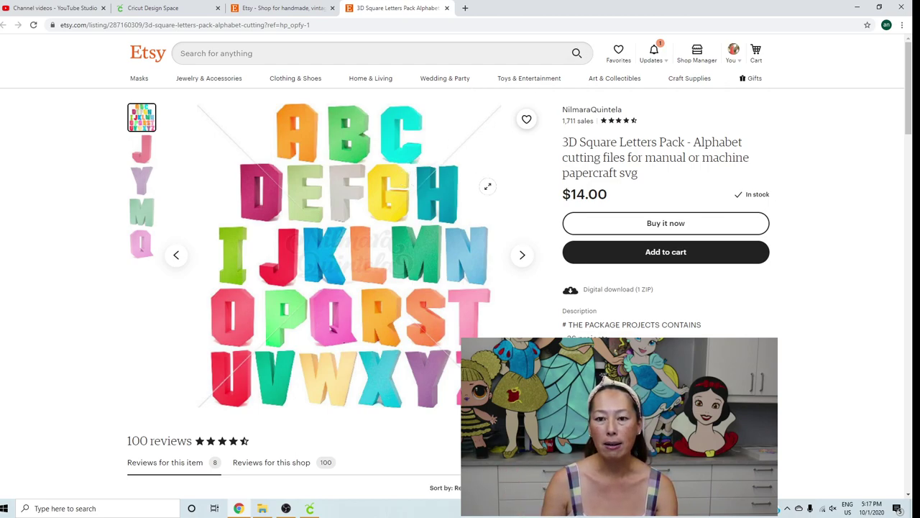
pyautogui.click(733, 52)
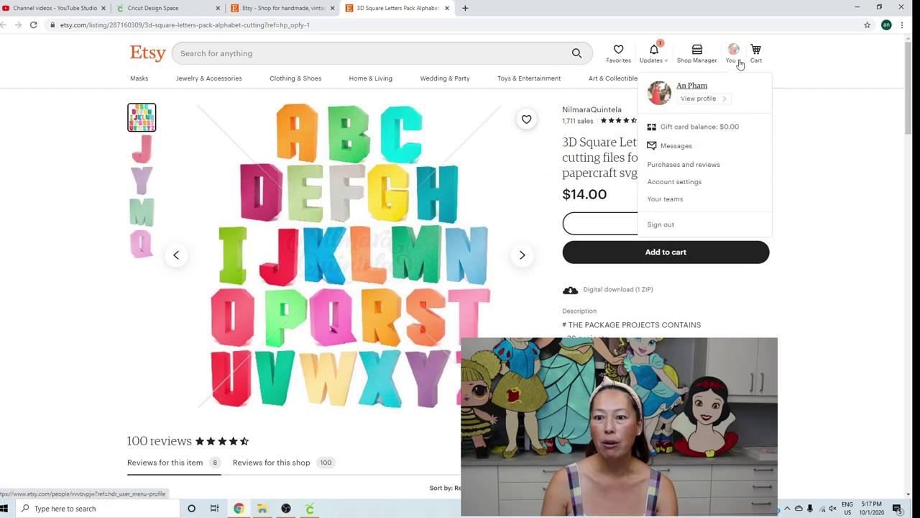
pyautogui.click(708, 167)
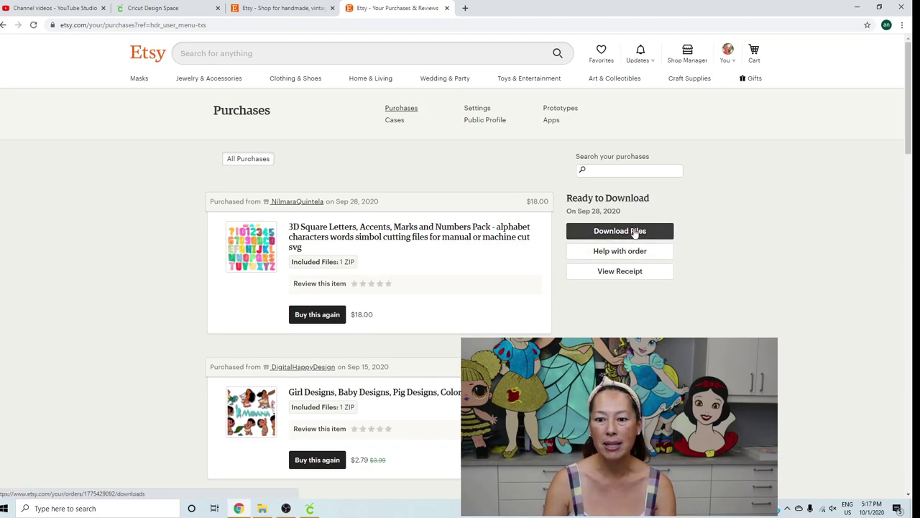
pyautogui.click(262, 508)
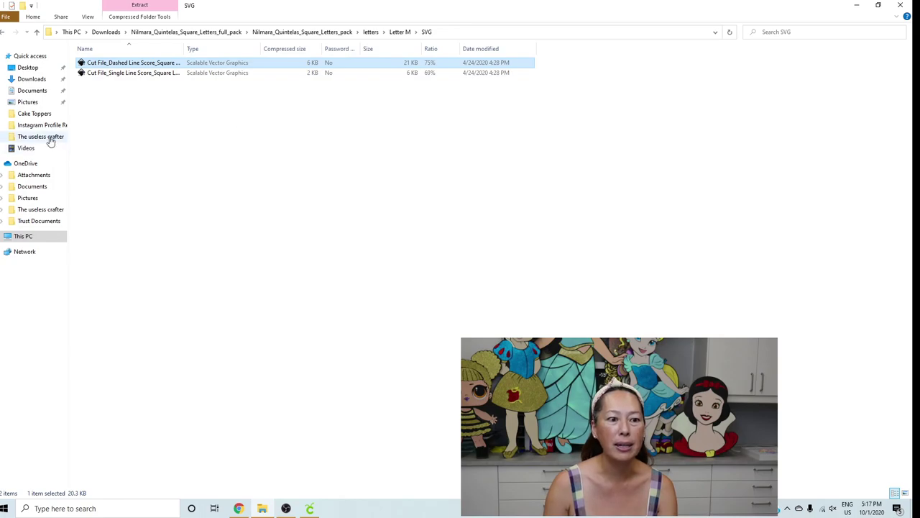
# Step: Copy the Letter K Dashed Line Score SVG from the Downloads letters pack zip to the Desktop
pyautogui.click(36, 78)
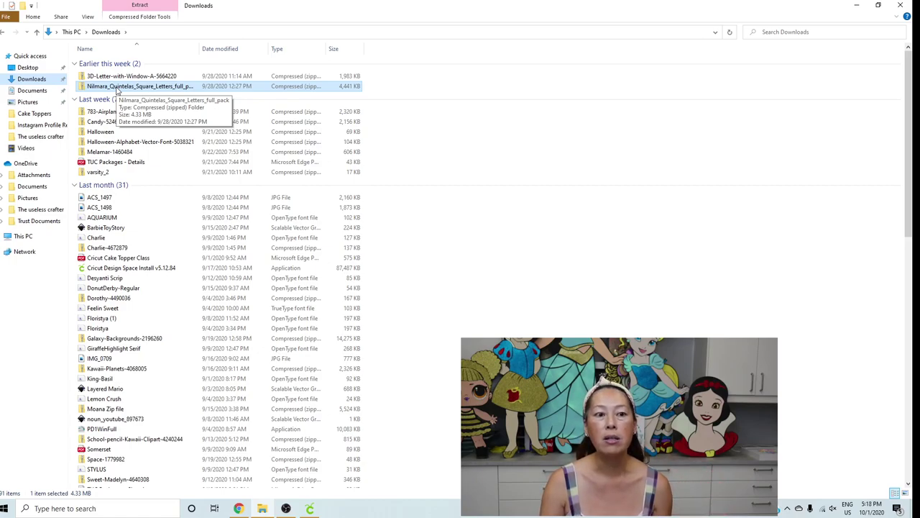
pyautogui.doubleClick(117, 86)
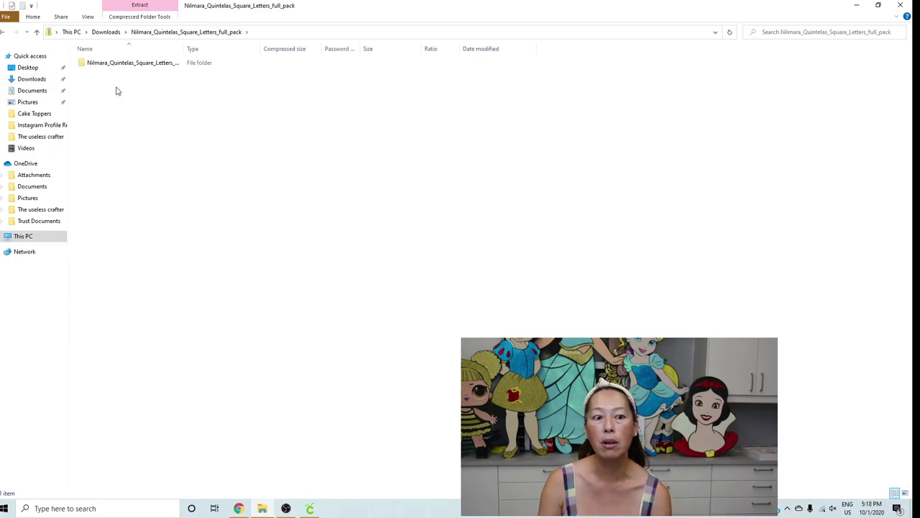
pyautogui.doubleClick(125, 65)
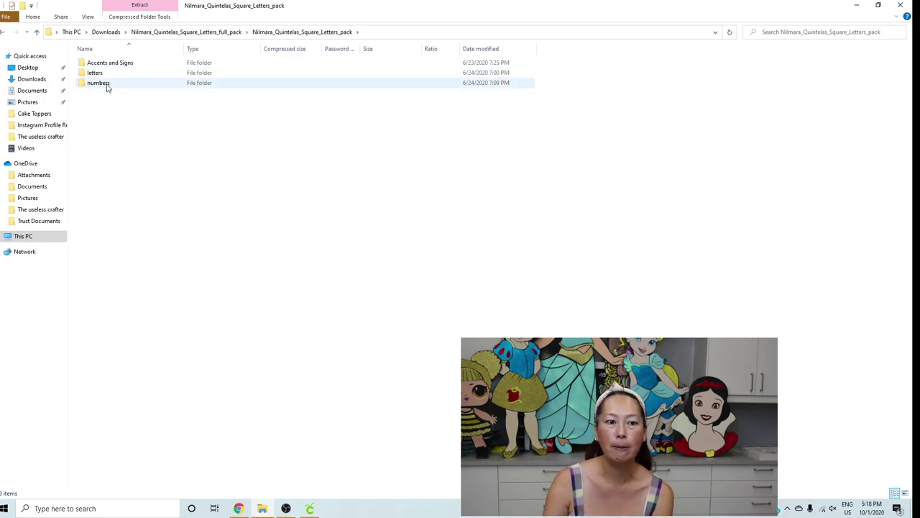
pyautogui.doubleClick(107, 75)
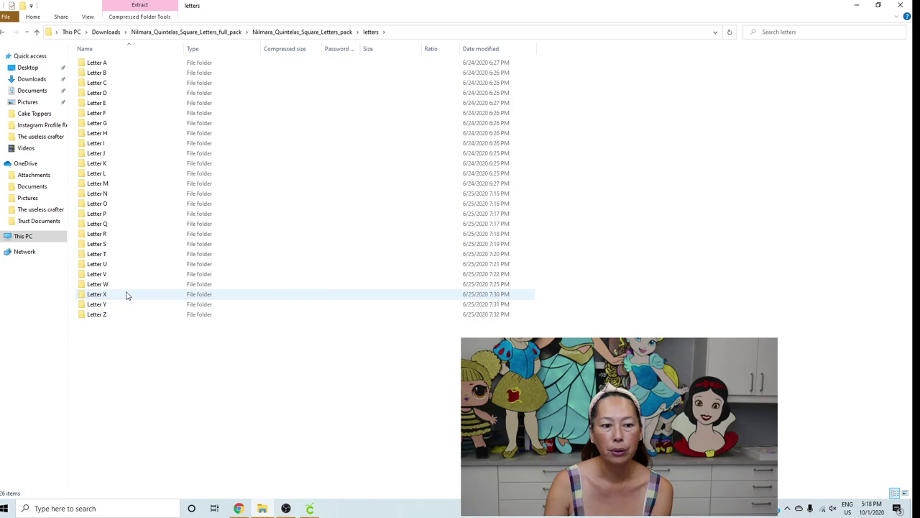
pyautogui.doubleClick(96, 163)
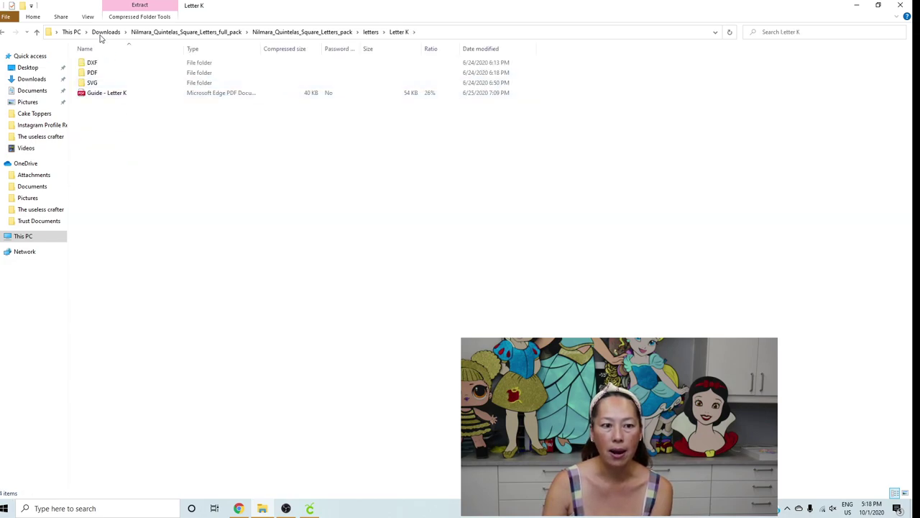
pyautogui.doubleClick(92, 83)
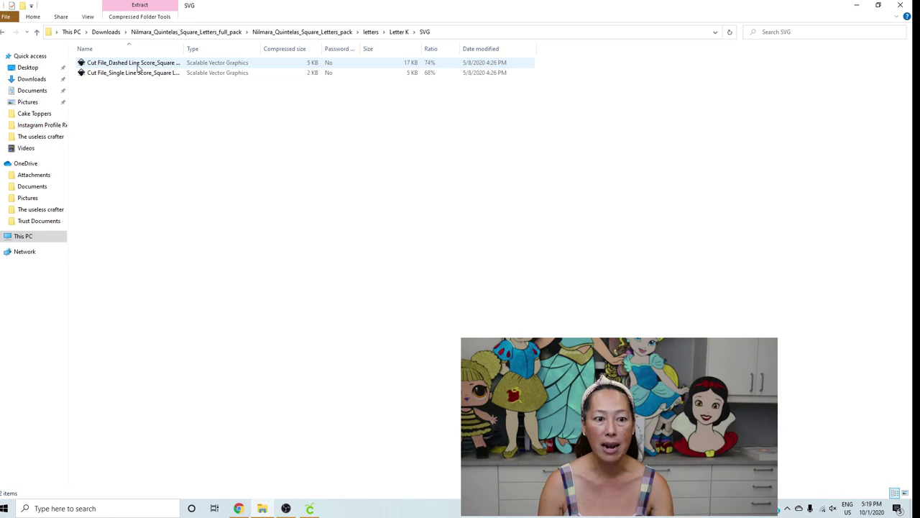
pyautogui.moveTo(138, 67); pyautogui.dragTo(30, 73)
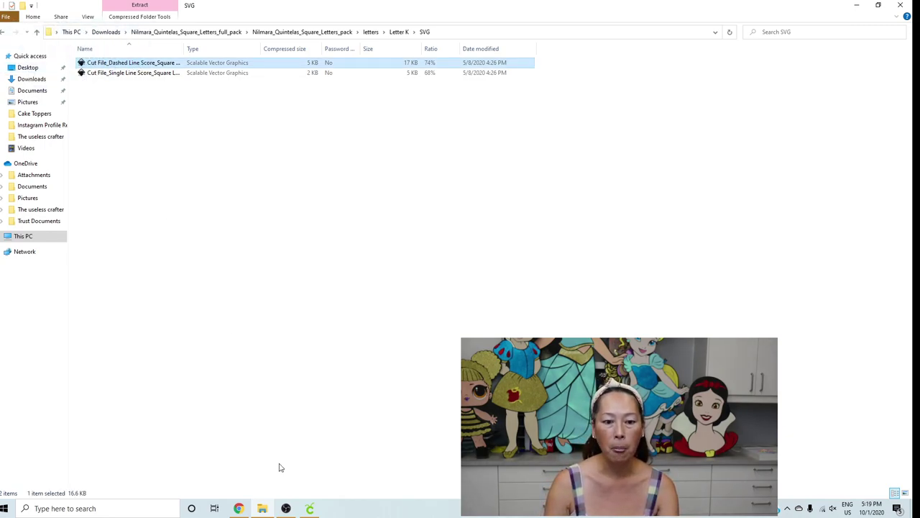
pyautogui.click(88, 508)
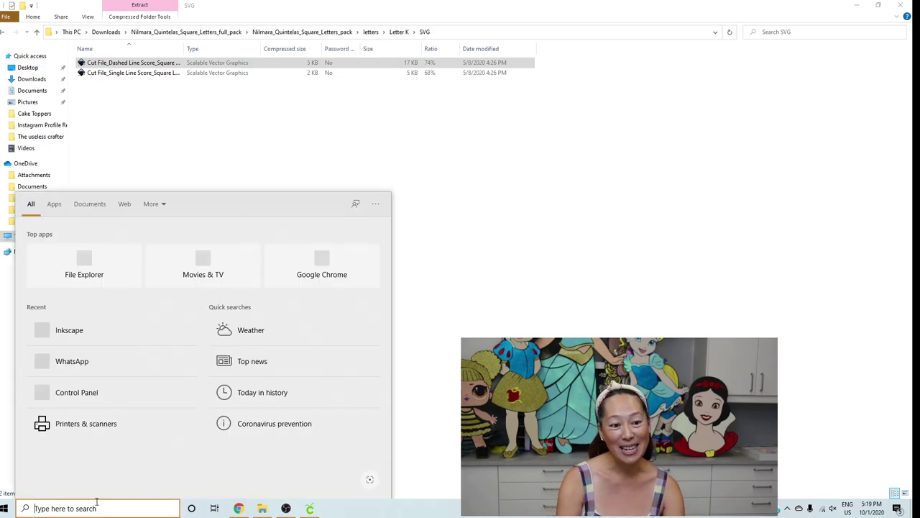
# Step: Launch Inkscape and maximize its window
pyautogui.click(95, 340)
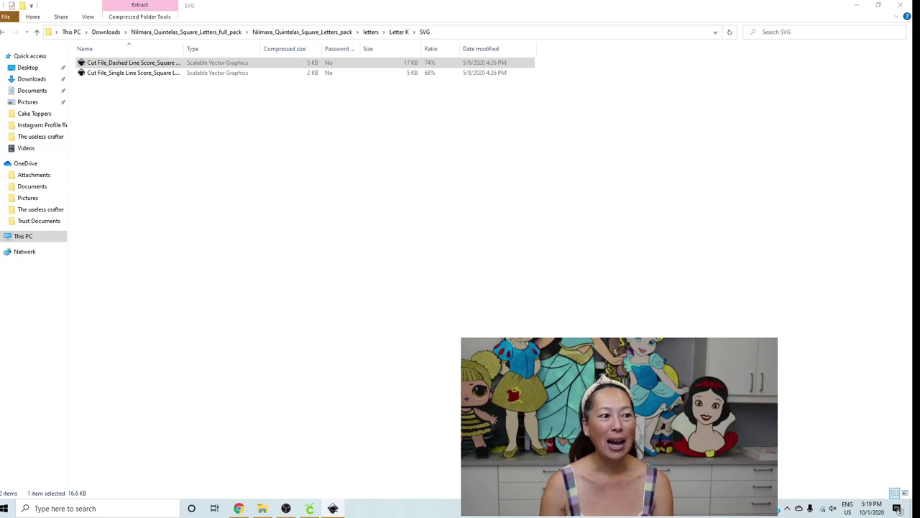
pyautogui.moveTo(72, 36); pyautogui.dragTo(574, 29)
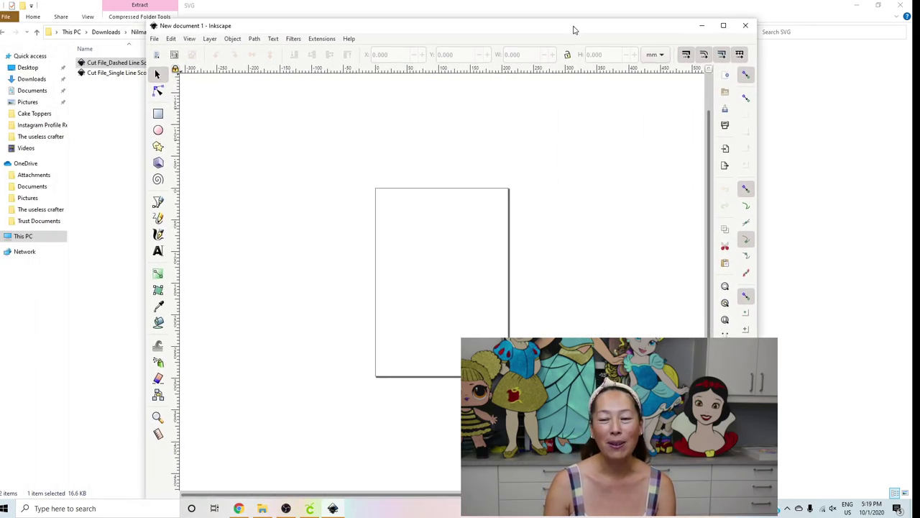
pyautogui.click(723, 27)
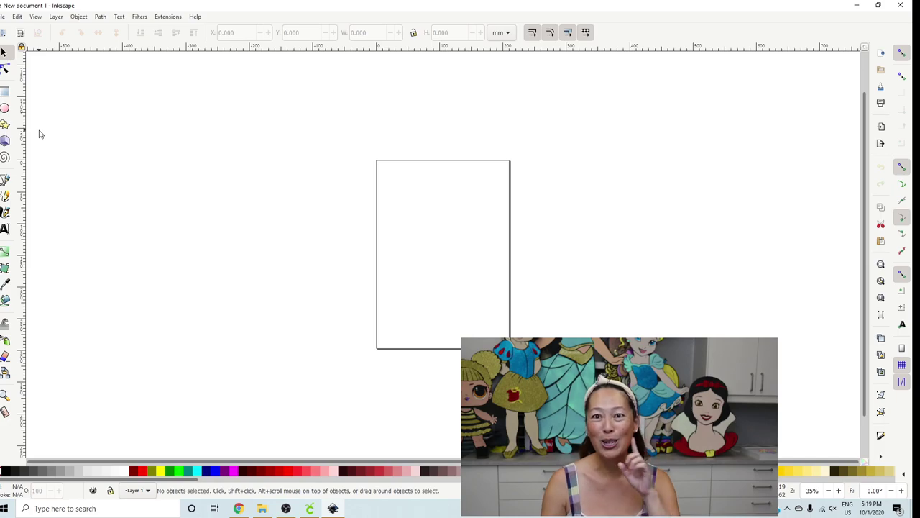
# Step: Open File > Import and locate the Letter K dashed line score file on the Desktop
pyautogui.click(4, 16)
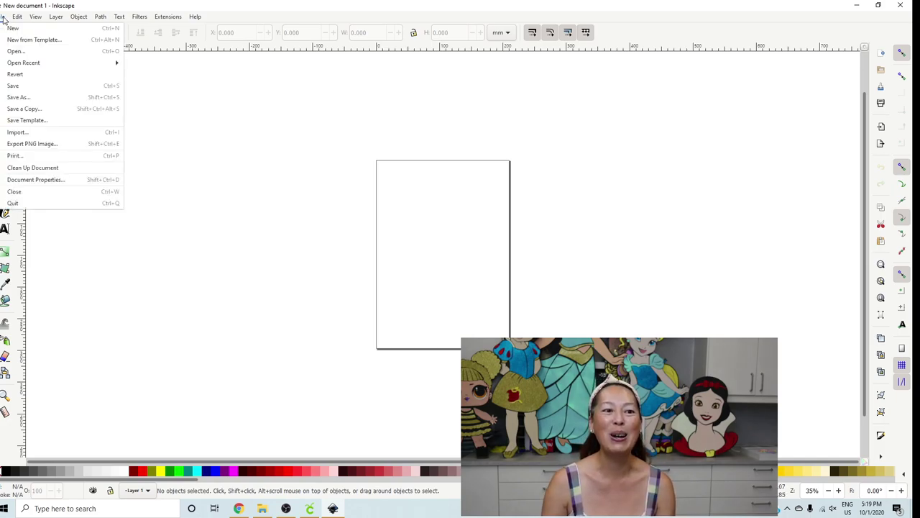
pyautogui.click(20, 132)
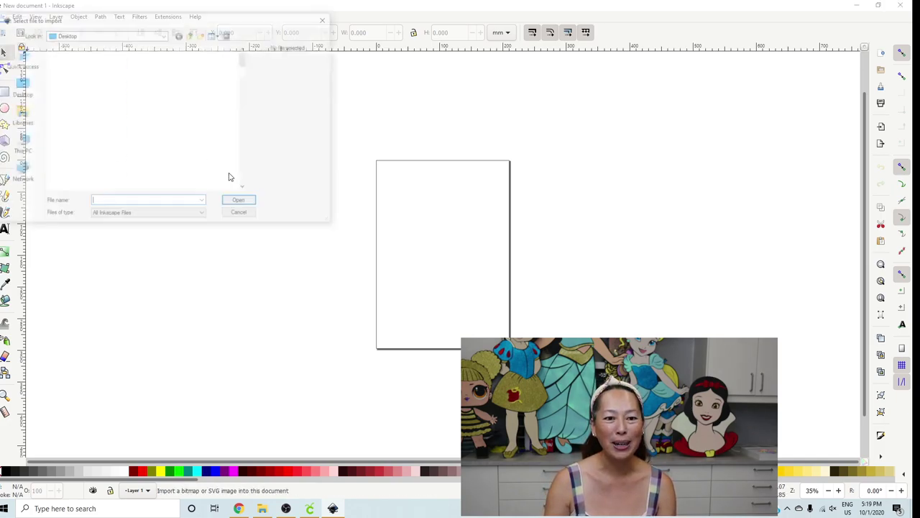
pyautogui.scroll(-10, 124, 135)
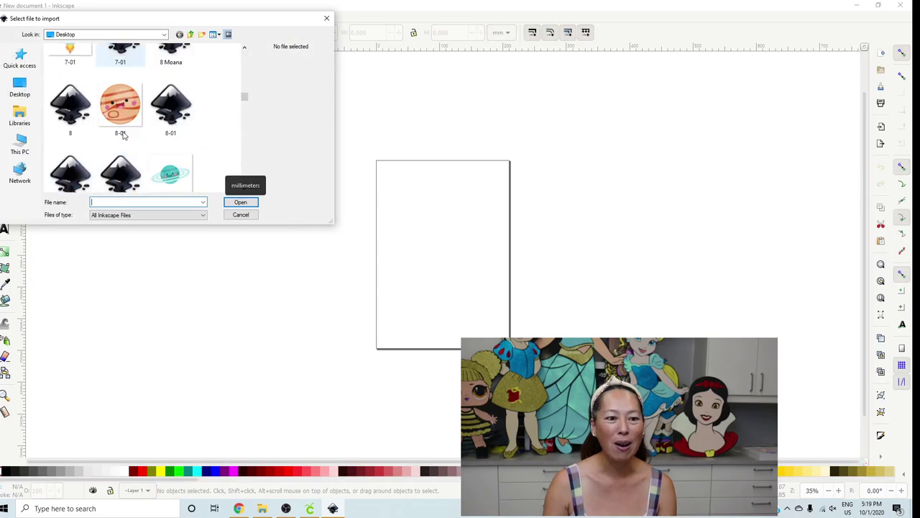
pyautogui.scroll(-3, 124, 135)
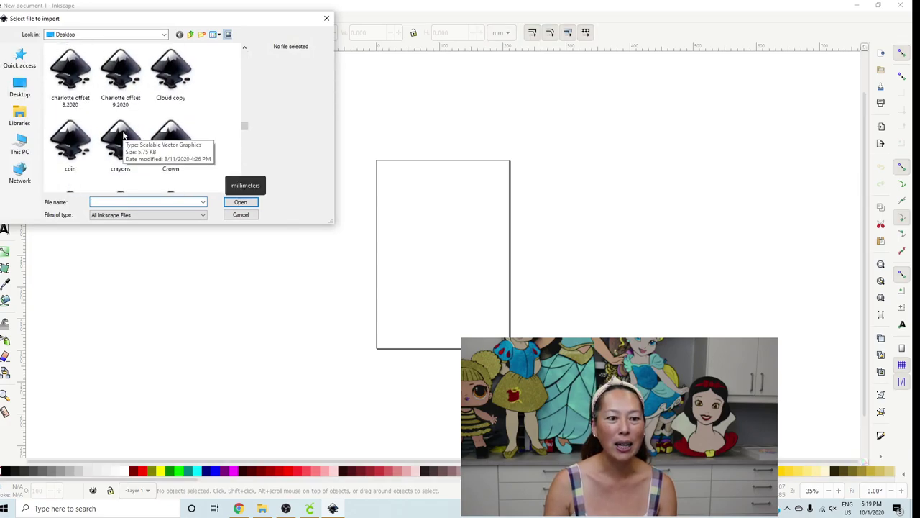
pyautogui.scroll(-1, 124, 135)
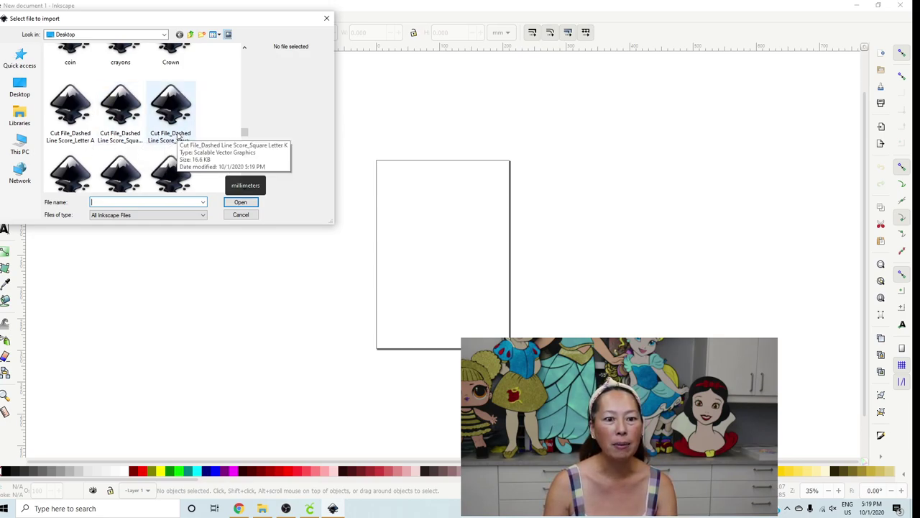
pyautogui.doubleClick(176, 122)
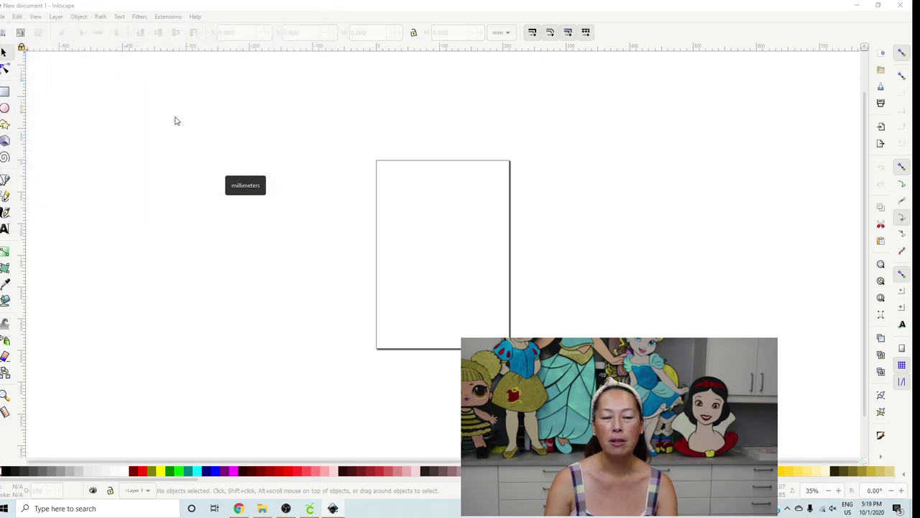
pyautogui.click(561, 314)
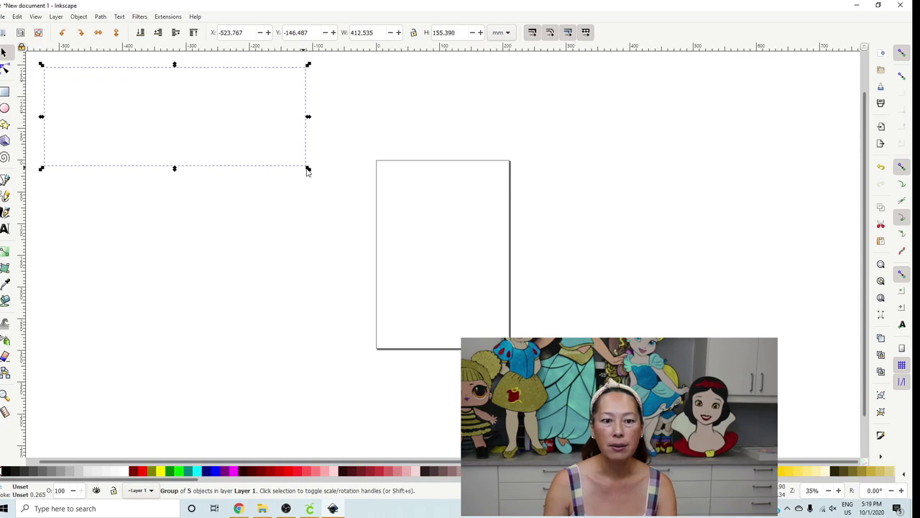
pyautogui.click(413, 34)
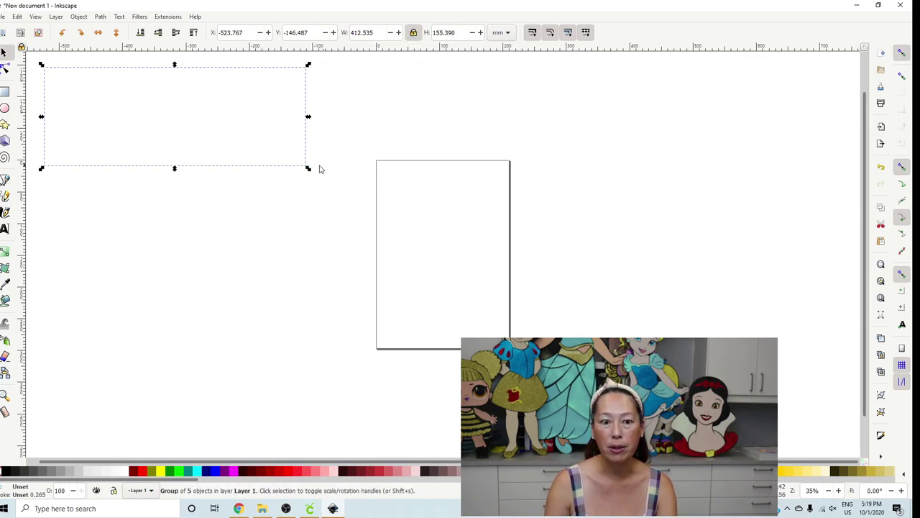
pyautogui.moveTo(308, 168); pyautogui.dragTo(656, 299)
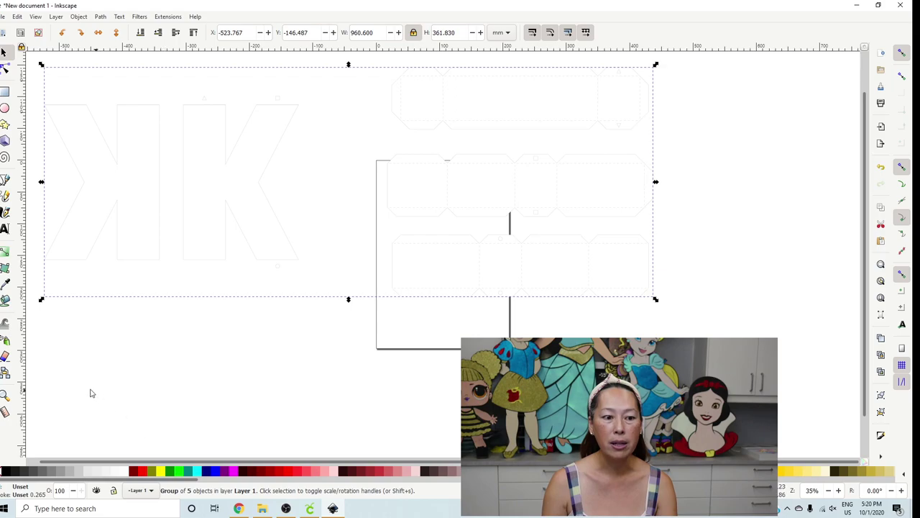
pyautogui.click(6, 301)
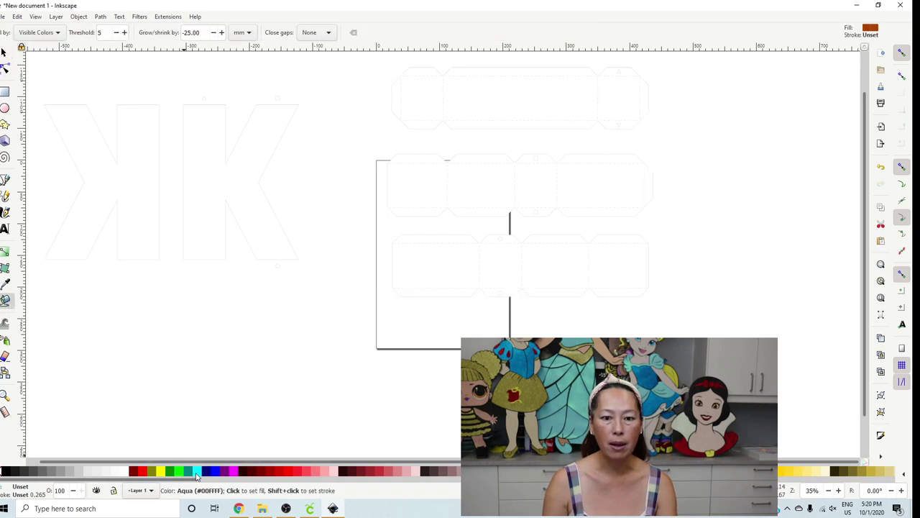
pyautogui.click(196, 474)
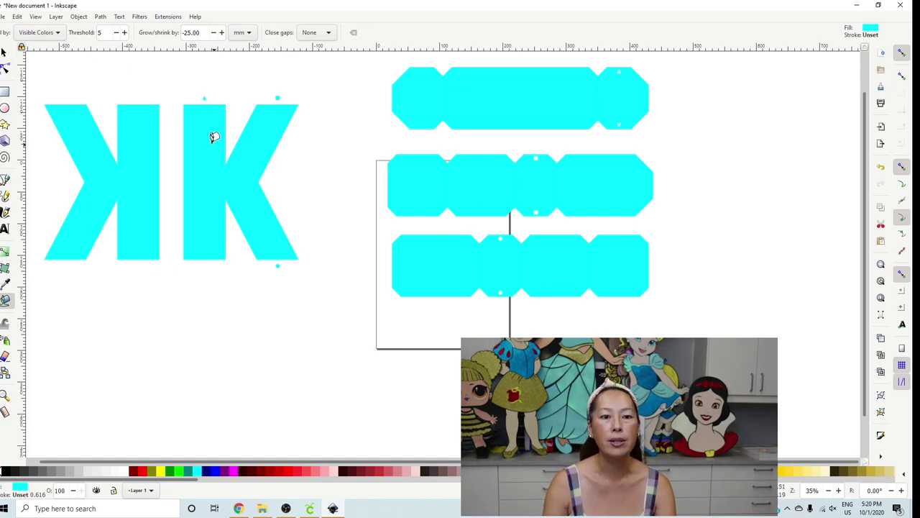
pyautogui.click(3, 53)
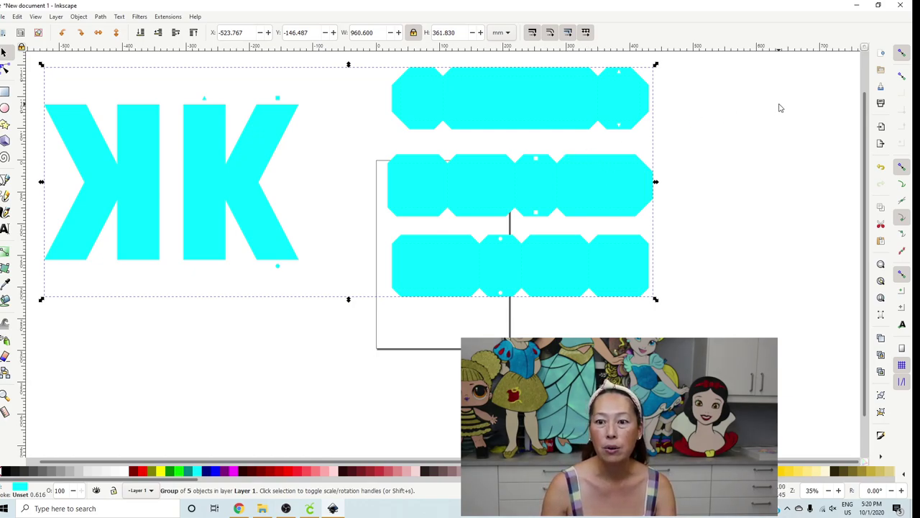
pyautogui.click(789, 149)
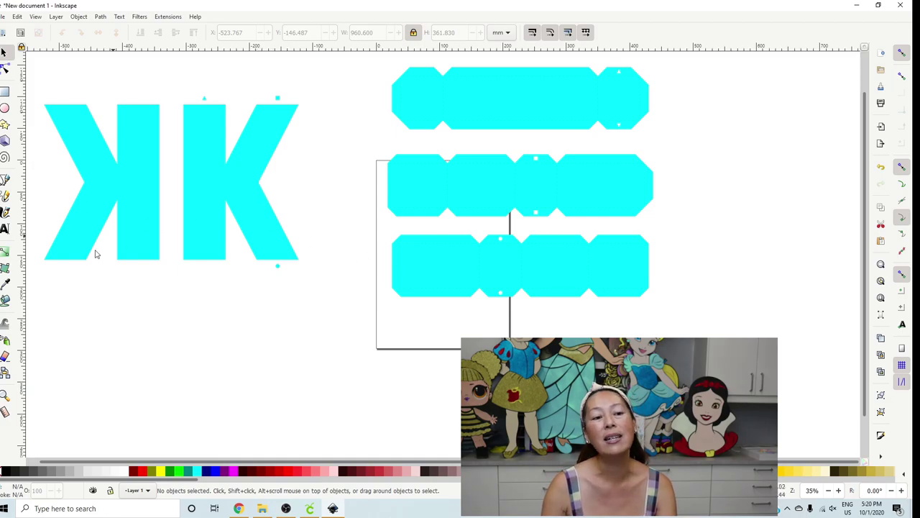
# Step: Fill the mirrored K with magenta using the Paint Bucket at 20 mm grow/shrink
pyautogui.click(6, 301)
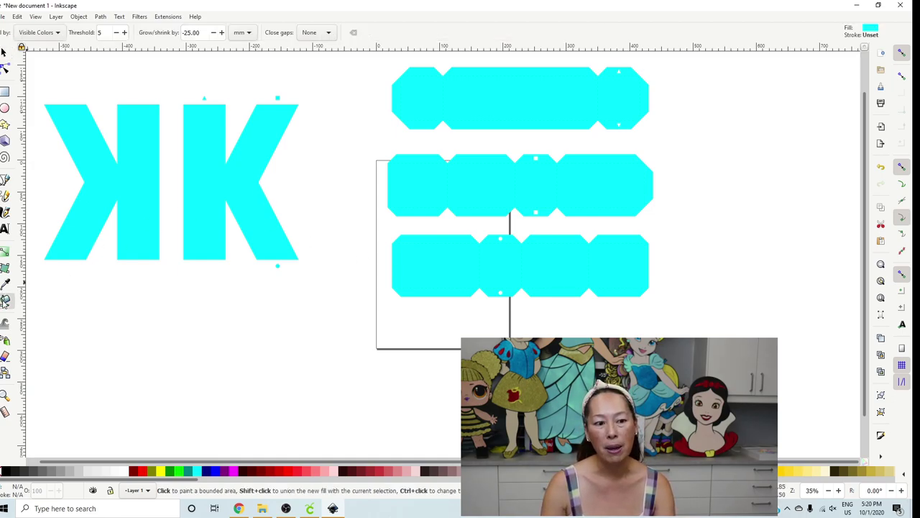
pyautogui.click(234, 472)
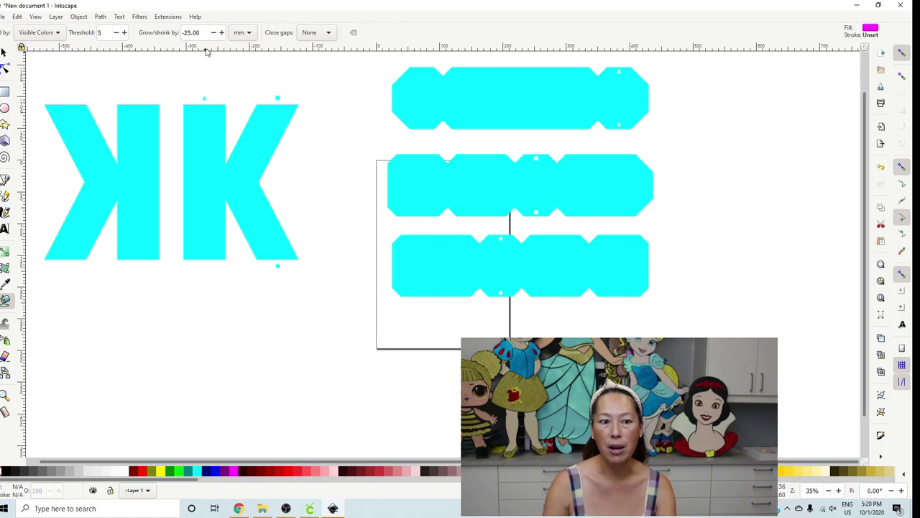
pyautogui.moveTo(201, 32); pyautogui.dragTo(115, 13)
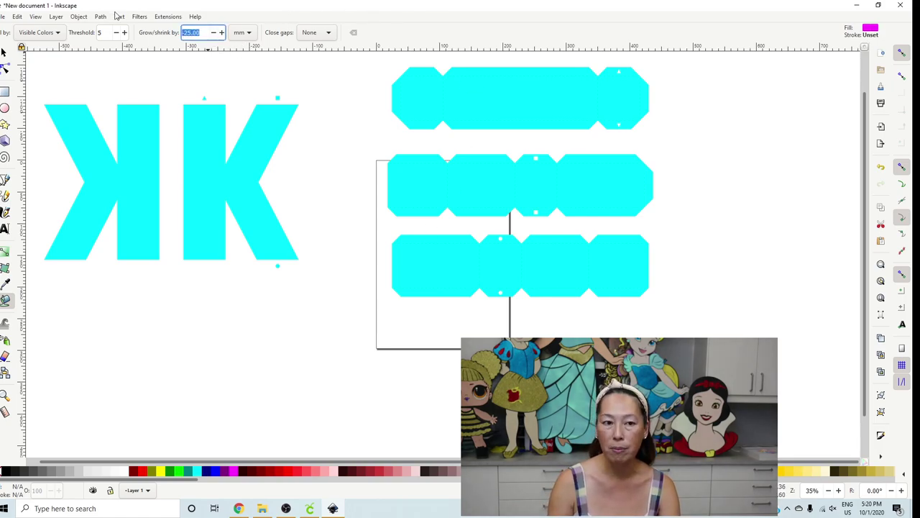
pyautogui.write('20')
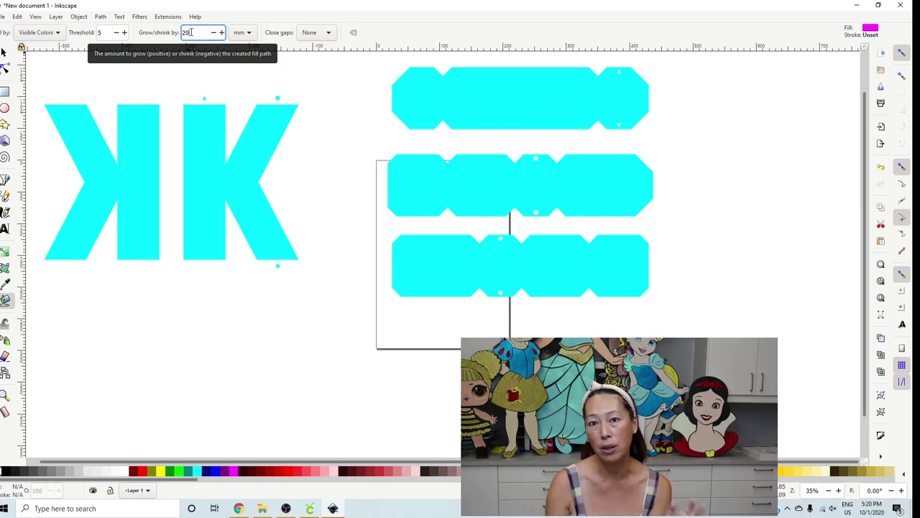
pyautogui.click(136, 139)
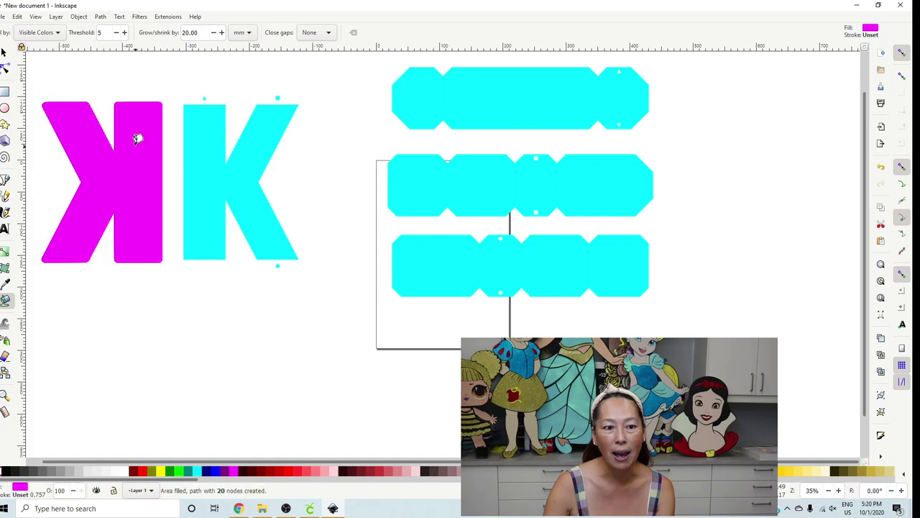
# Step: Set the Paint Bucket to light pink with a -20 mm grow/shrink
pyautogui.click(4, 52)
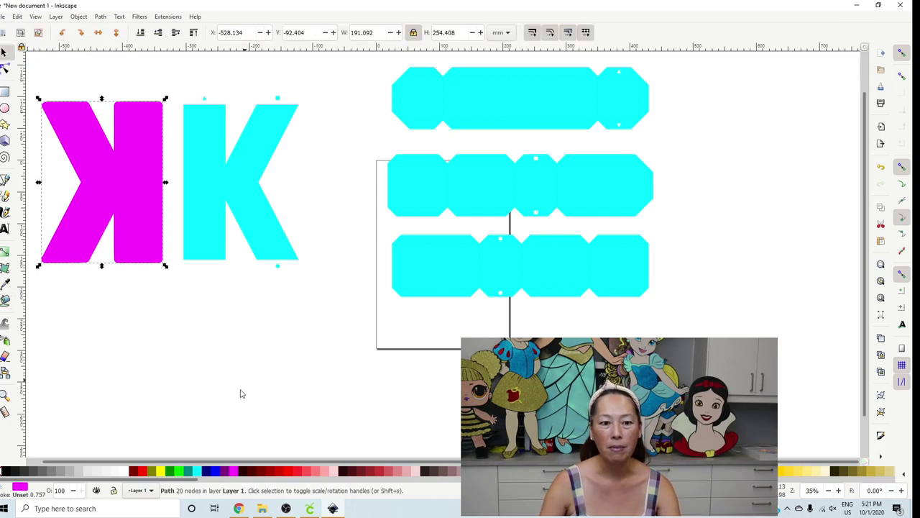
pyautogui.click(179, 358)
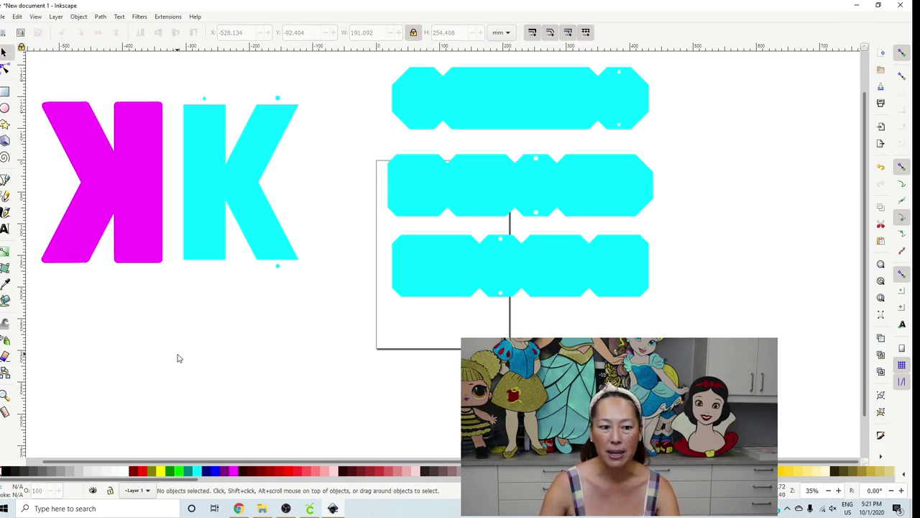
pyautogui.click(6, 301)
pyautogui.click(323, 470)
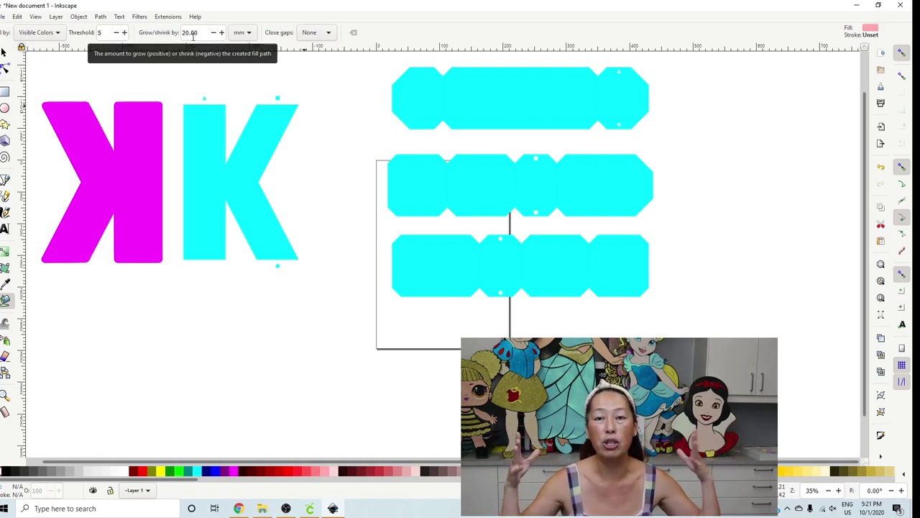
pyautogui.doubleClick(206, 32)
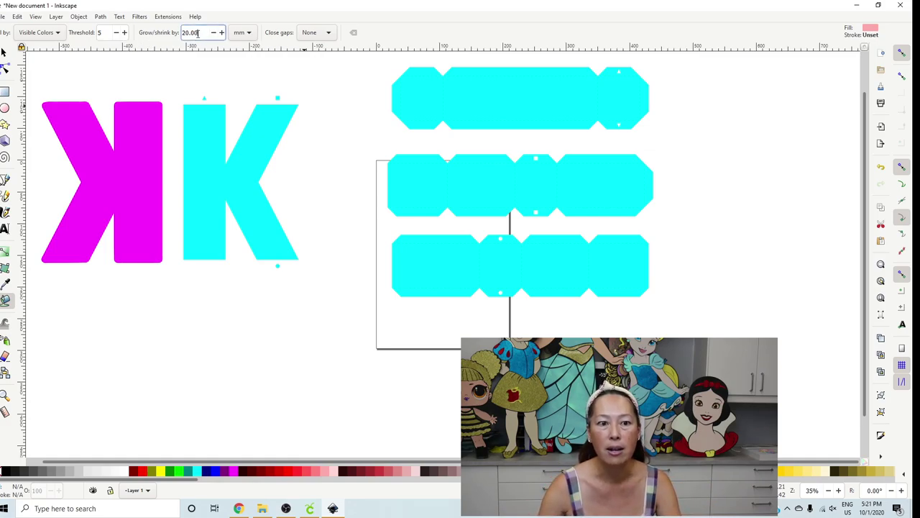
pyautogui.press('BackSpace')
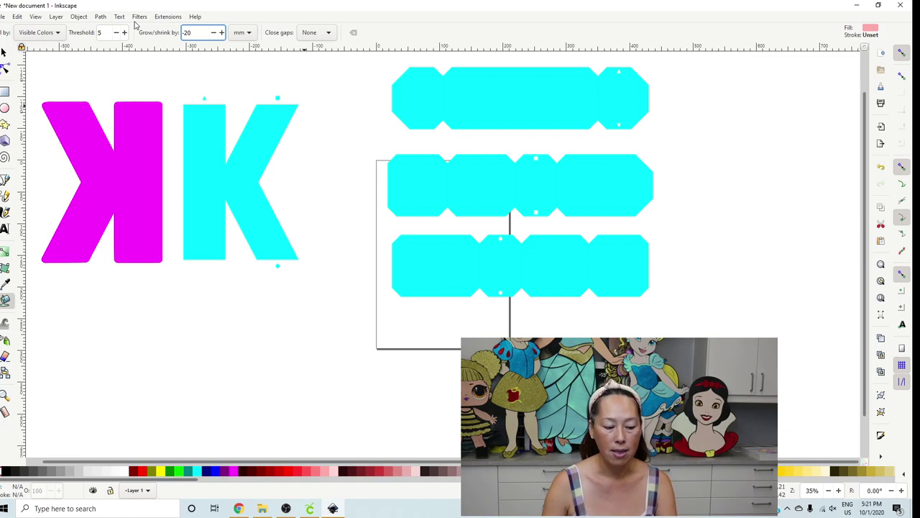
pyautogui.write('-20')
pyautogui.press('Return')
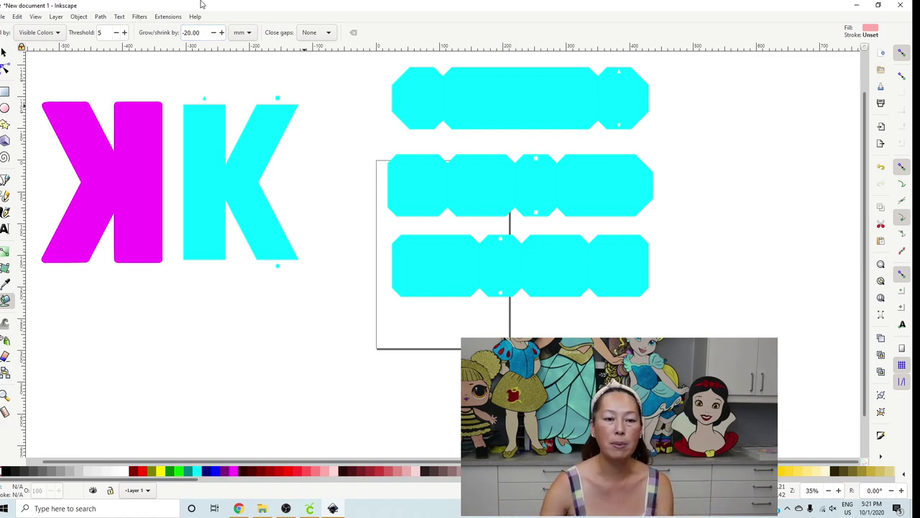
# Step: Fill the regular cyan K with light pink shrunk 20 mm, leaving an aqua border
pyautogui.click(206, 146)
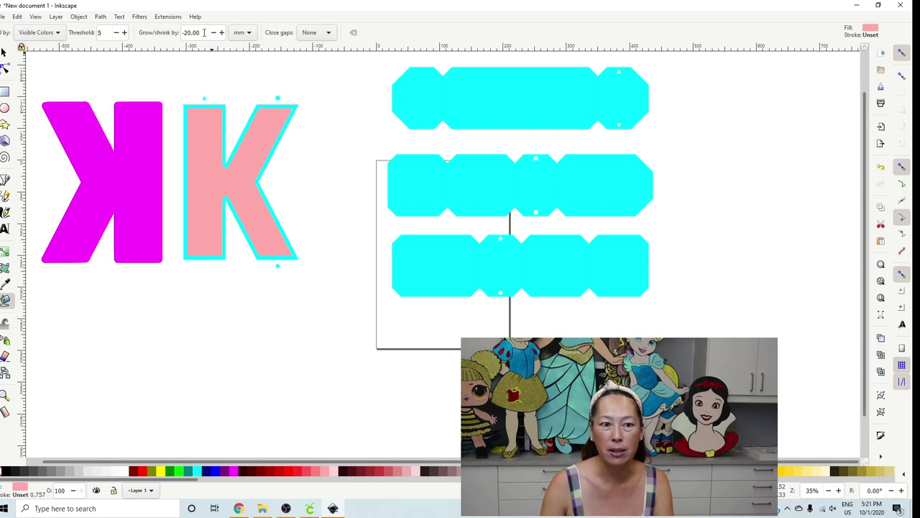
pyautogui.click(6, 53)
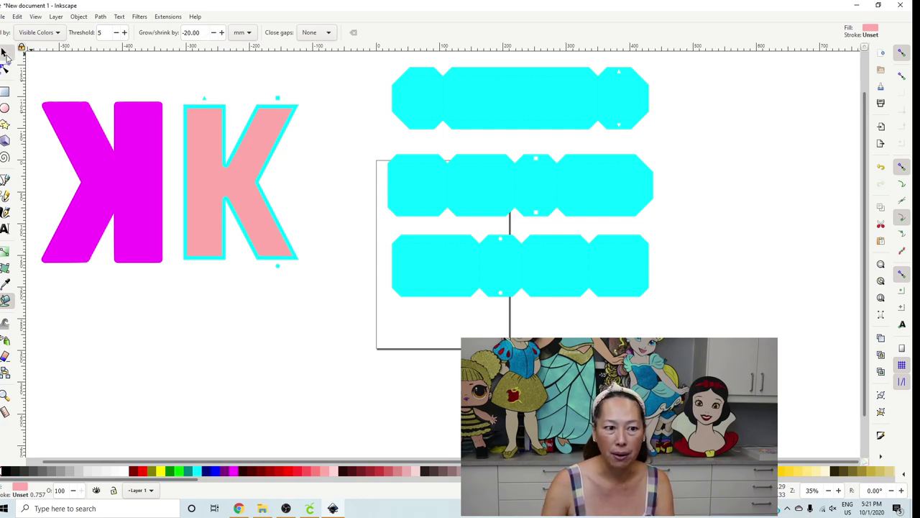
pyautogui.click(171, 331)
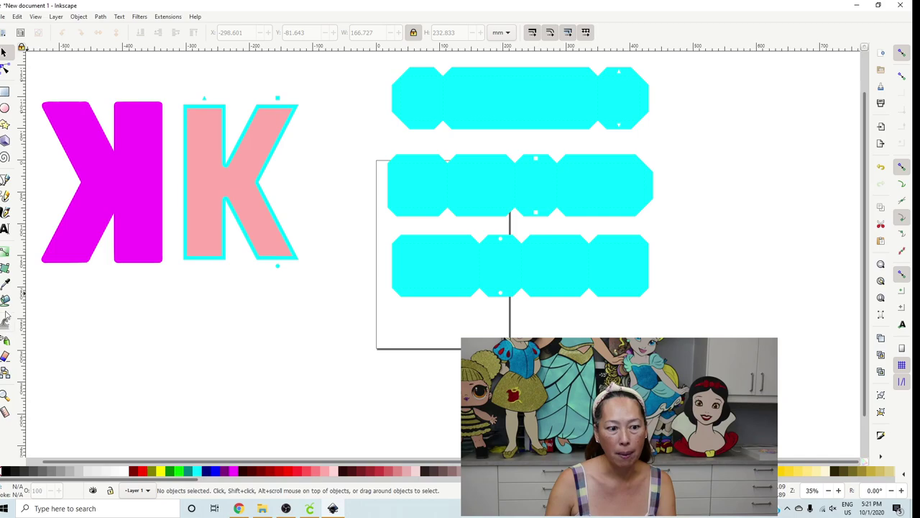
pyautogui.click(6, 302)
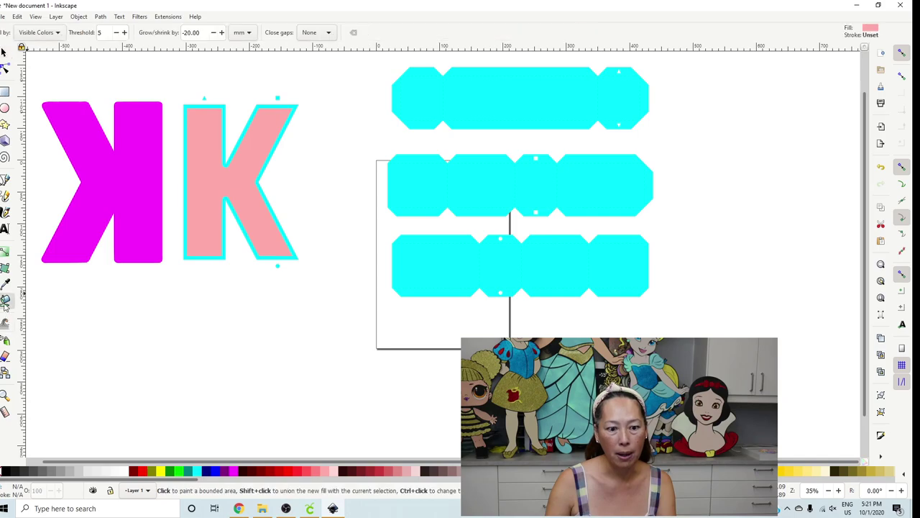
pyautogui.click(429, 474)
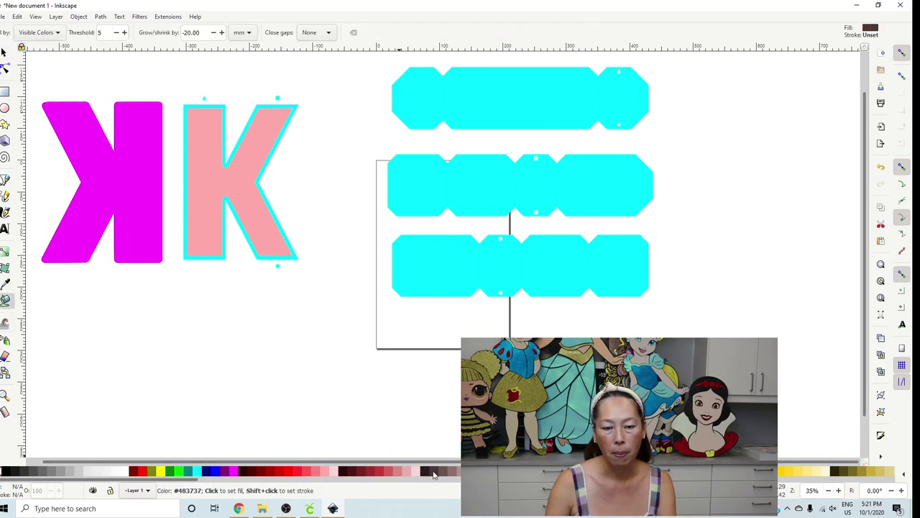
pyautogui.click(203, 33)
pyautogui.tripleClick(204, 32)
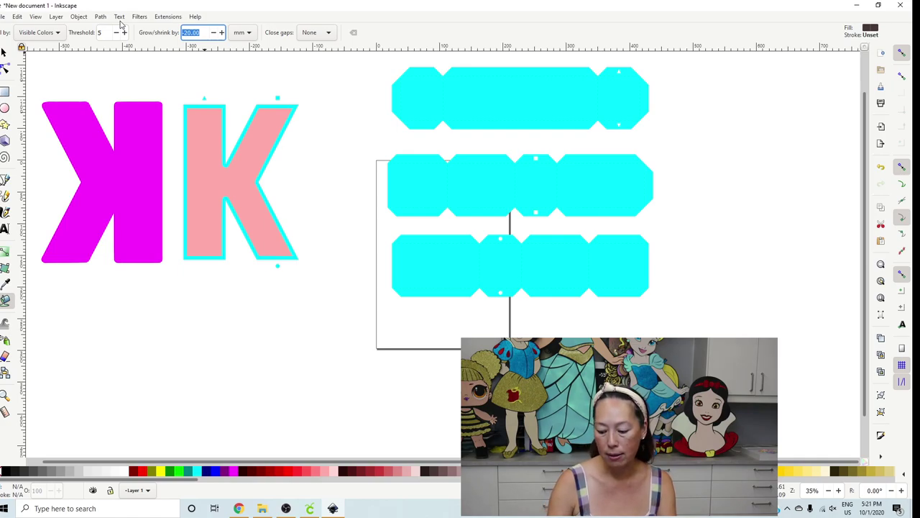
pyautogui.write('-40')
pyautogui.press('Return')
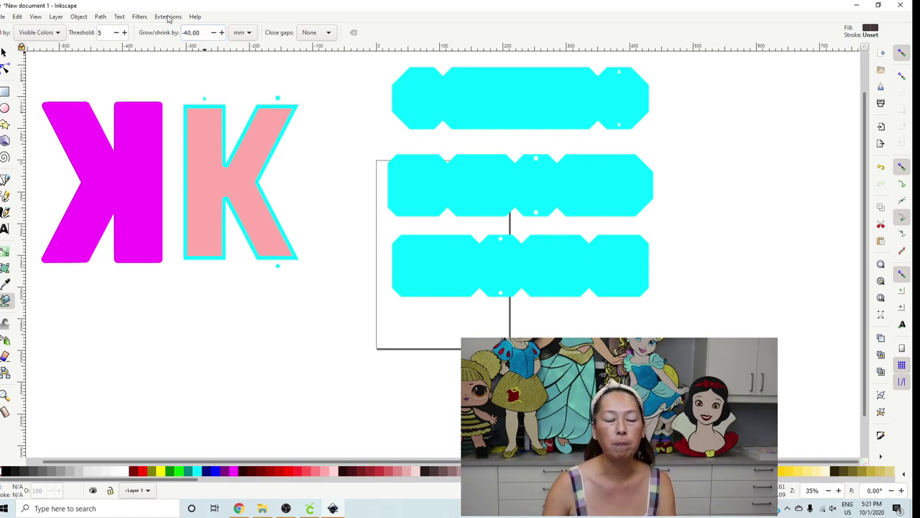
pyautogui.click(202, 150)
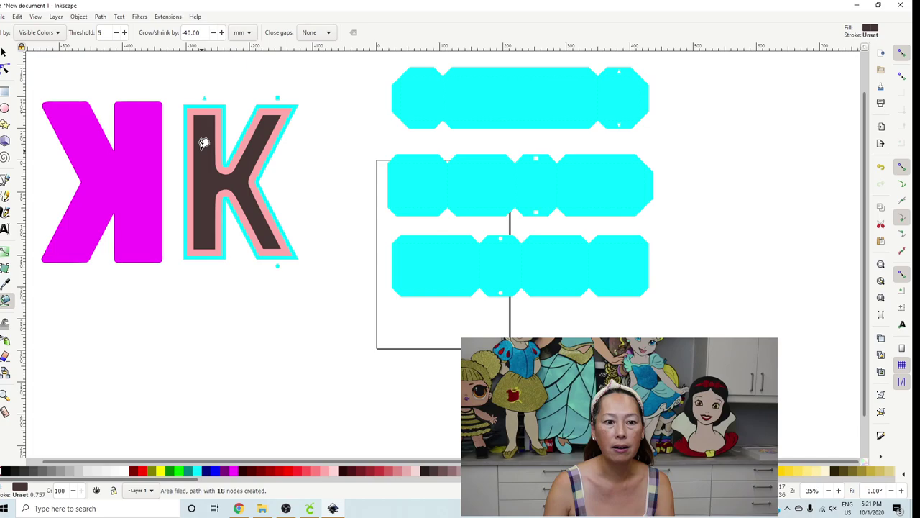
pyautogui.click(17, 17)
pyautogui.click(36, 26)
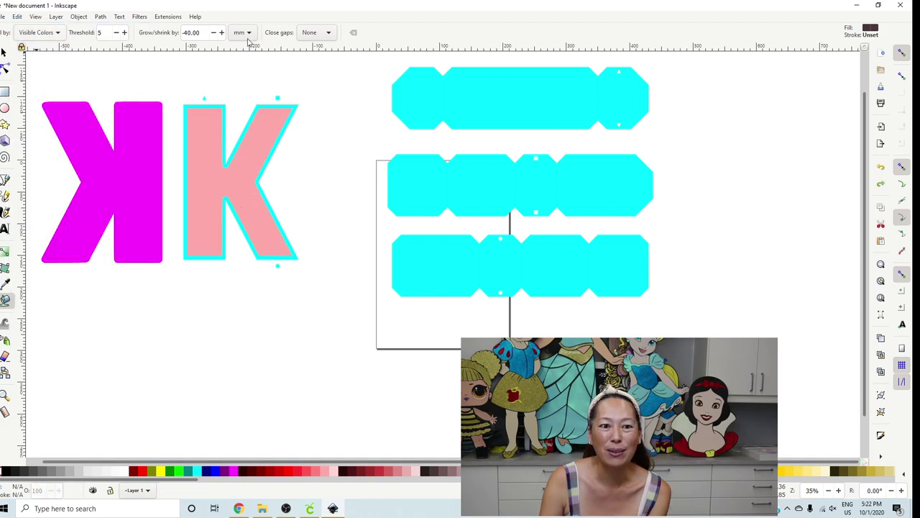
pyautogui.tripleClick(192, 33)
pyautogui.write('-30')
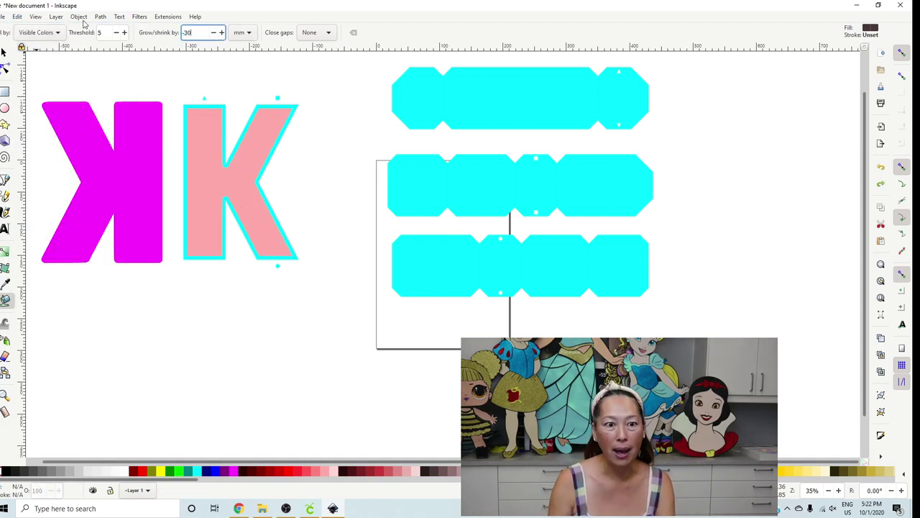
pyautogui.press('Return')
pyautogui.click(198, 144)
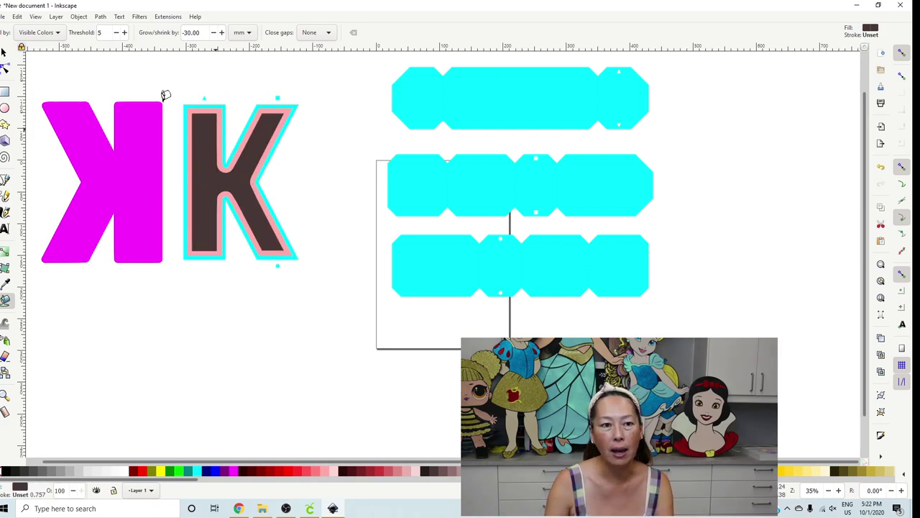
pyautogui.click(18, 17)
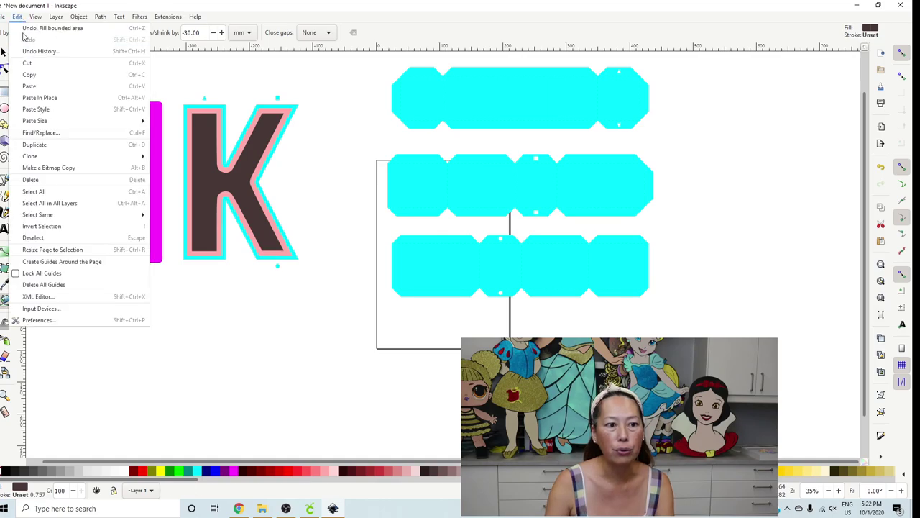
pyautogui.click(28, 29)
pyautogui.moveTo(201, 32); pyautogui.dragTo(174, 28)
pyautogui.write('-25')
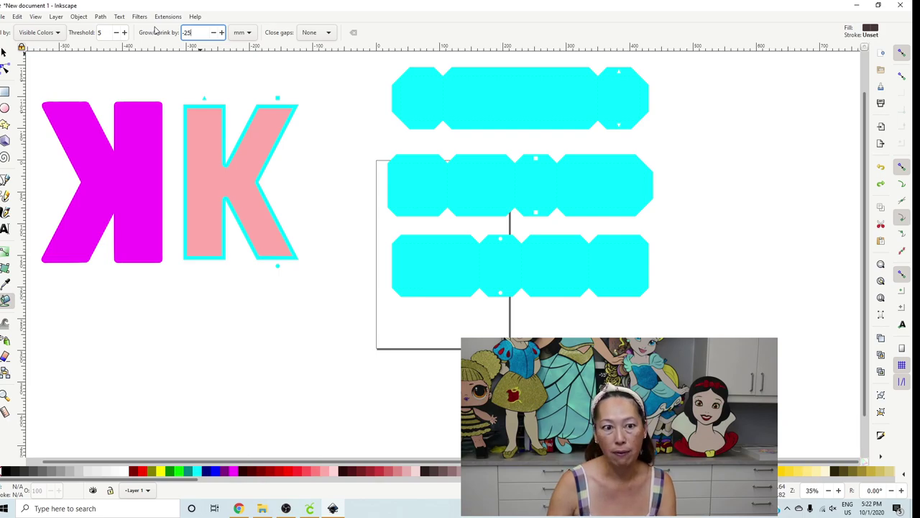
pyautogui.click(209, 132)
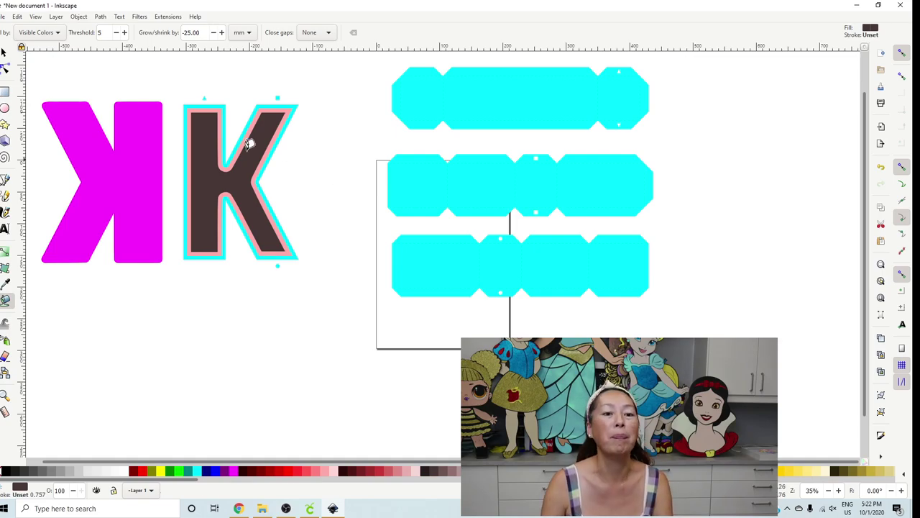
pyautogui.click(17, 17)
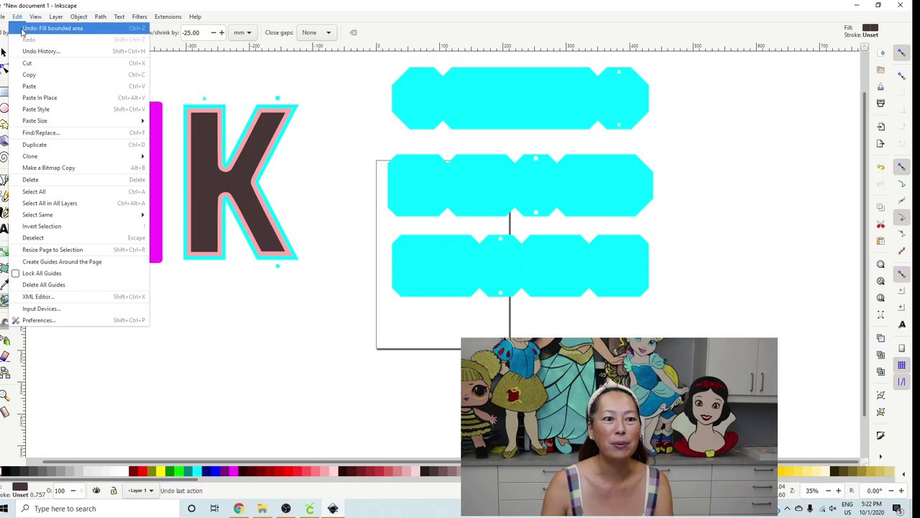
pyautogui.click(22, 29)
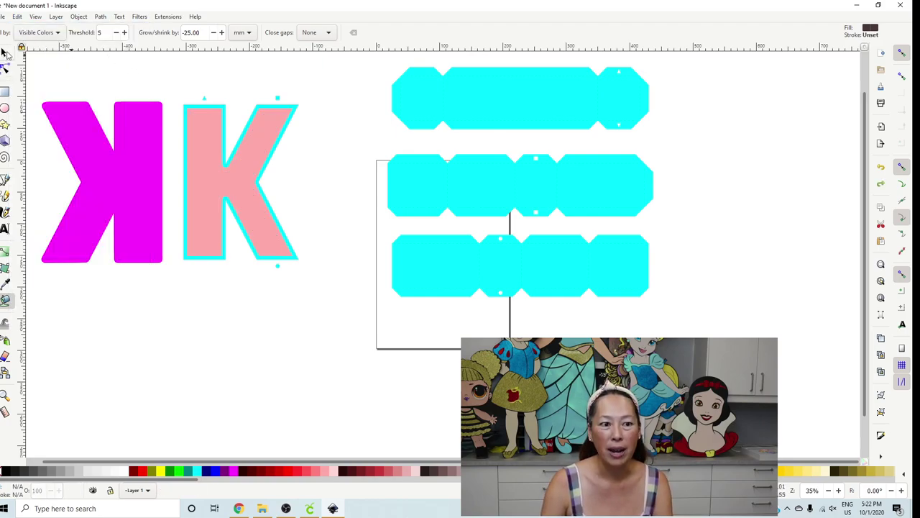
# Step: Select both K shapes and convert them with Path > Object to Path
pyautogui.click(3, 52)
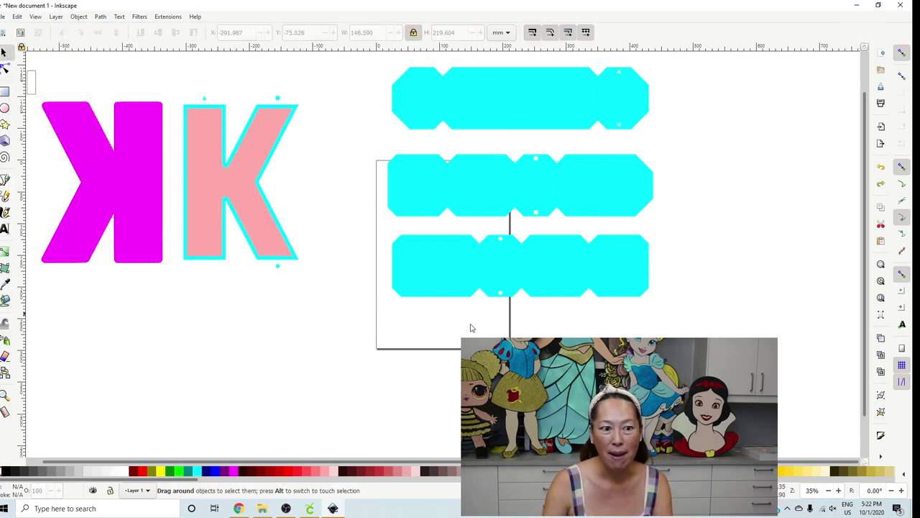
pyautogui.moveTo(475, 329); pyautogui.dragTo(720, 341)
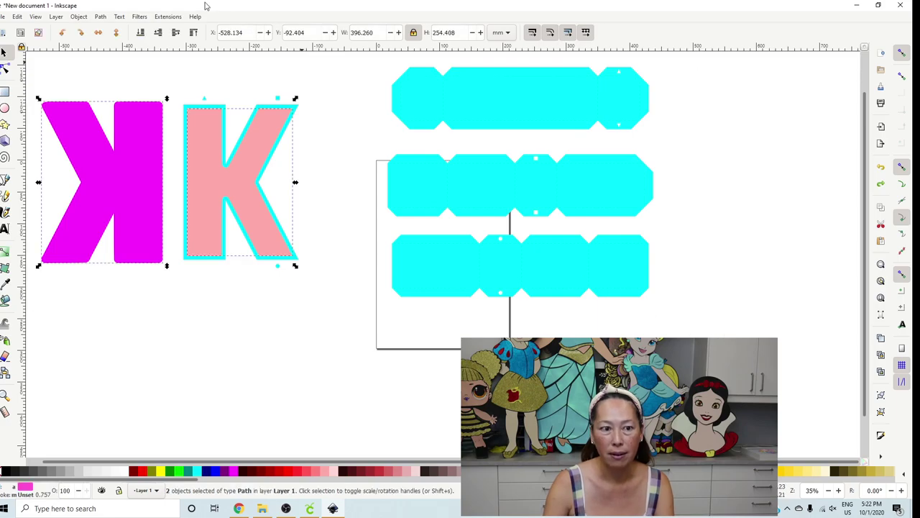
pyautogui.click(101, 16)
pyautogui.click(105, 27)
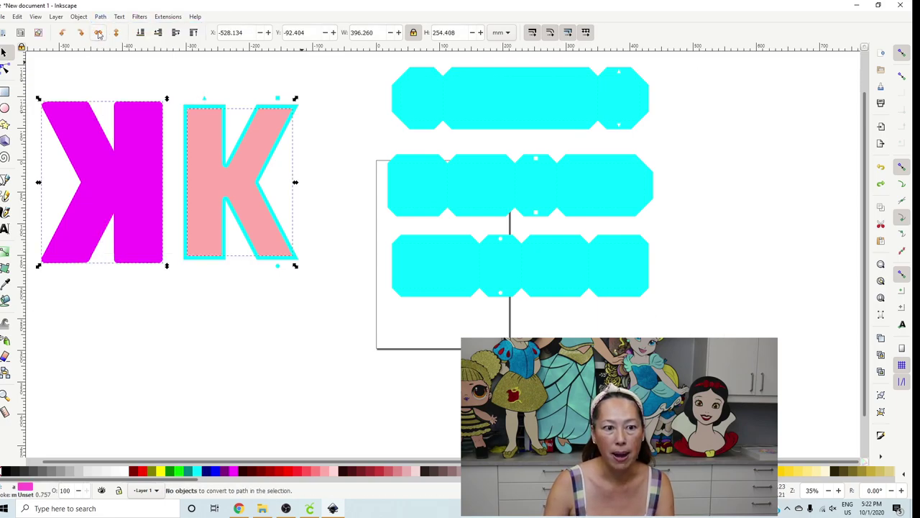
# Step: Save the drawing to the Desktop as '3d Letter K -20'
pyautogui.click(3, 16)
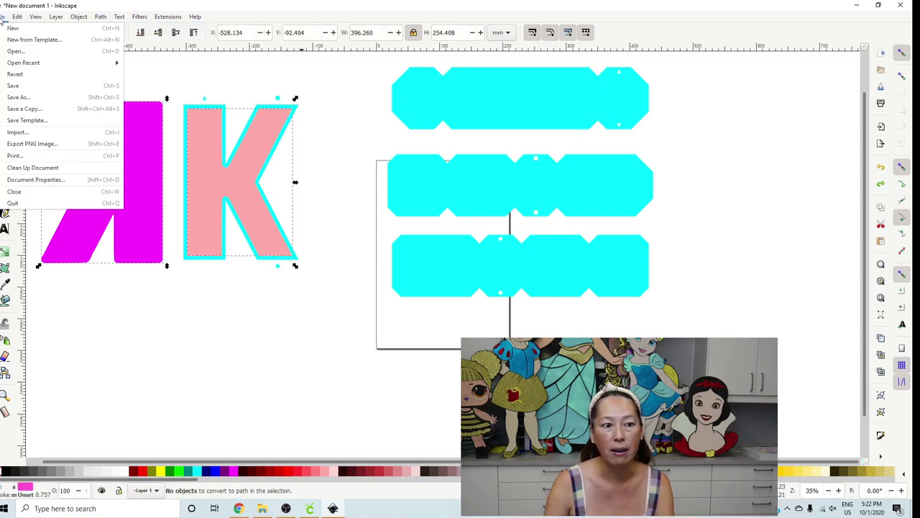
pyautogui.click(22, 98)
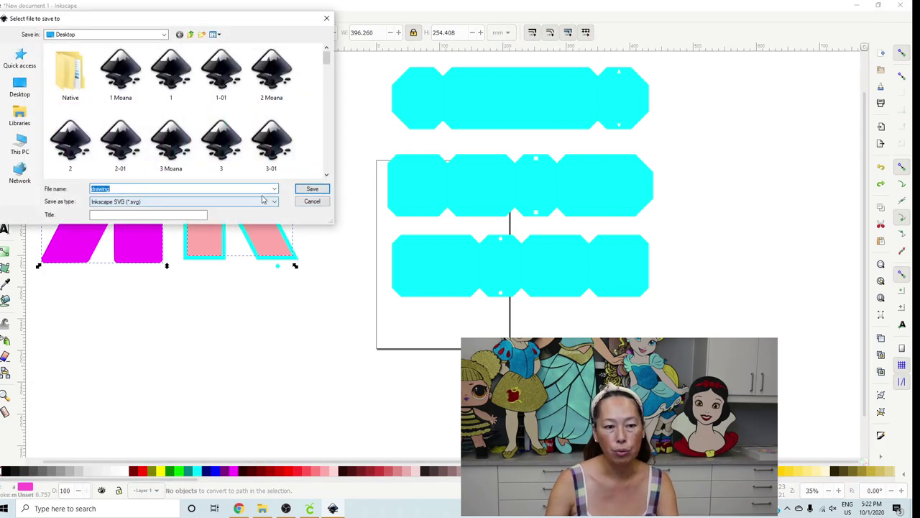
pyautogui.write('Ed')
pyautogui.press('BackSpace')
pyautogui.press('BackSpace')
pyautogui.write('3d Letter K -20')
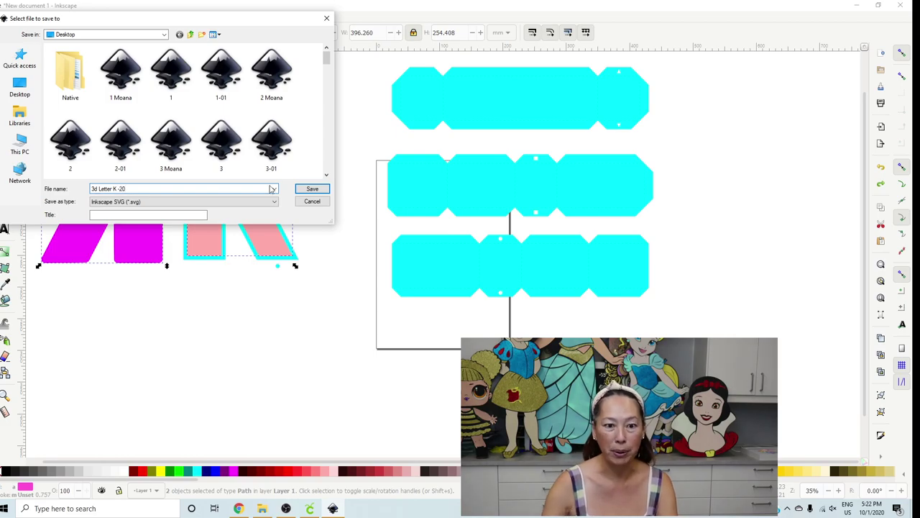
pyautogui.click(317, 190)
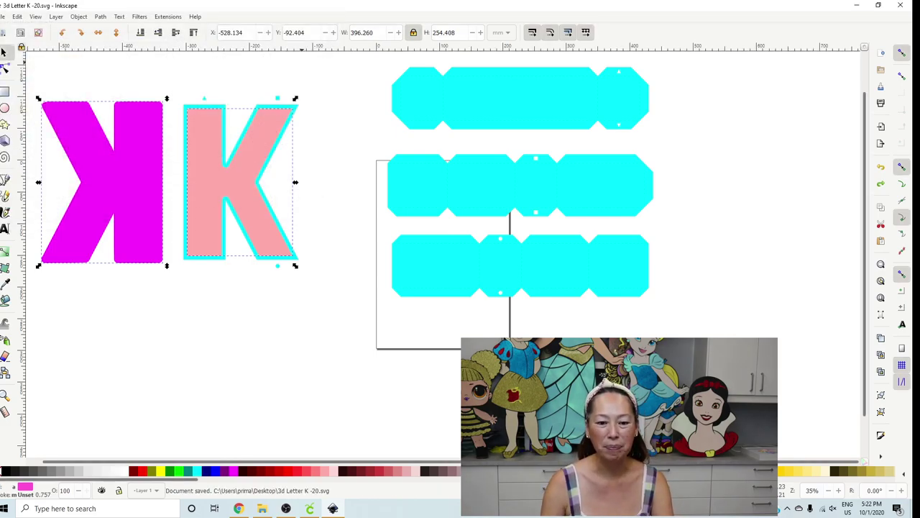
# Step: In Cricut Design Space, start a new project, replacing the old canvas
pyautogui.click(310, 509)
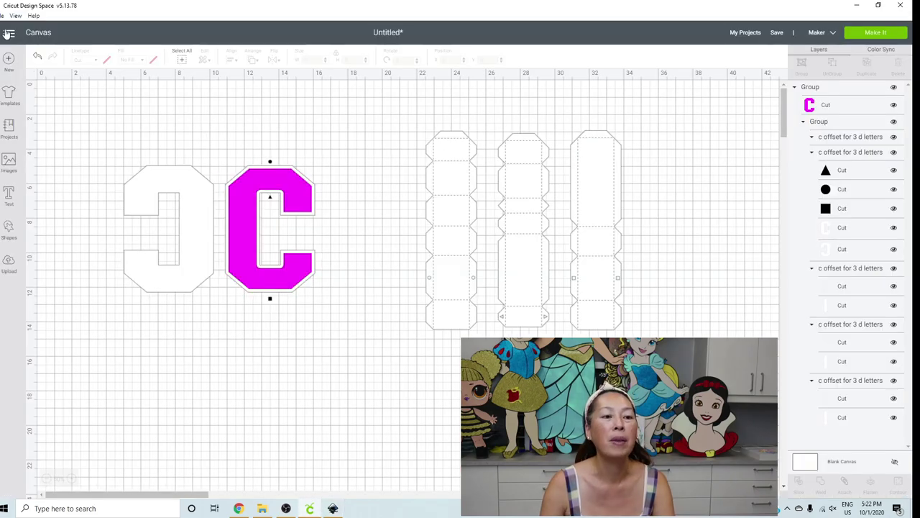
pyautogui.click(9, 59)
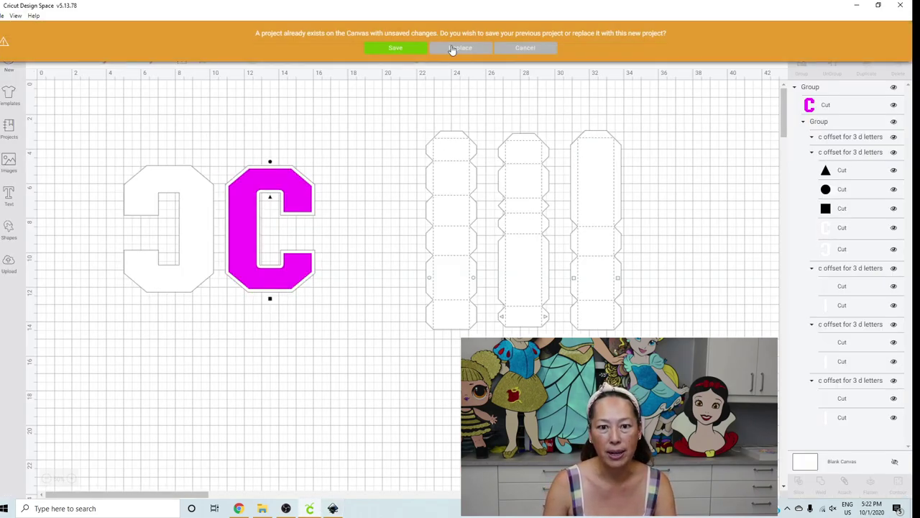
pyautogui.click(455, 46)
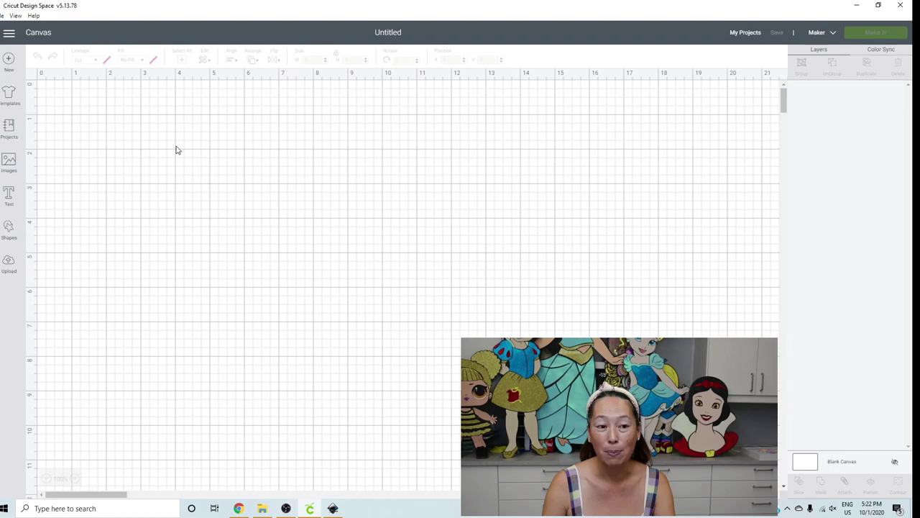
# Step: Upload the '3d Letter K -20' SVG from the Desktop and save it
pyautogui.click(8, 264)
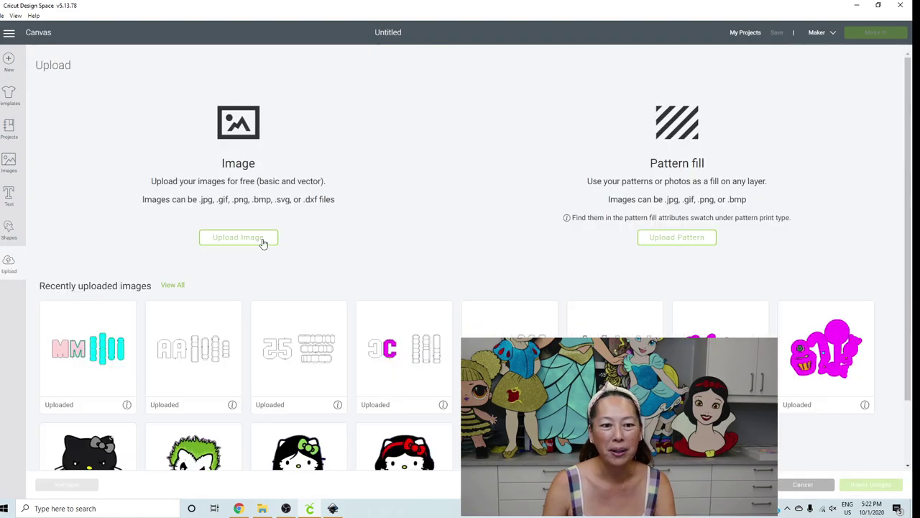
pyautogui.click(263, 242)
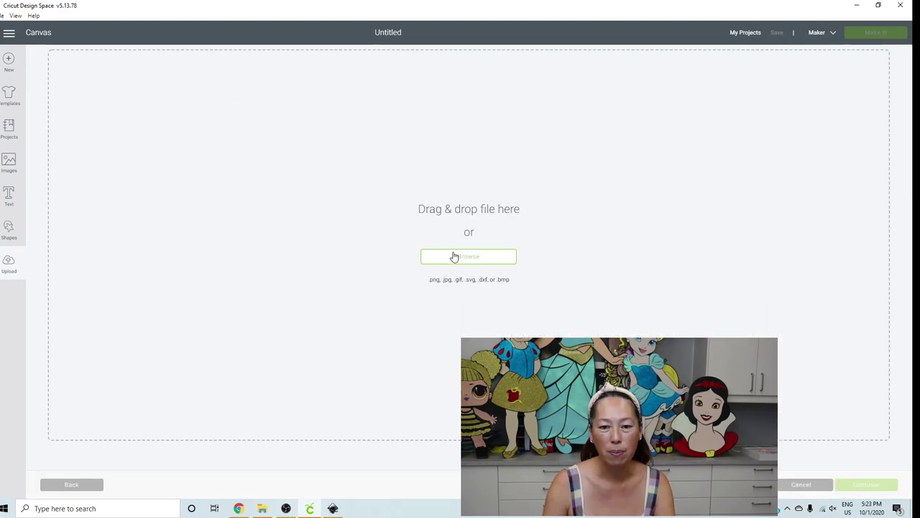
pyautogui.click(453, 256)
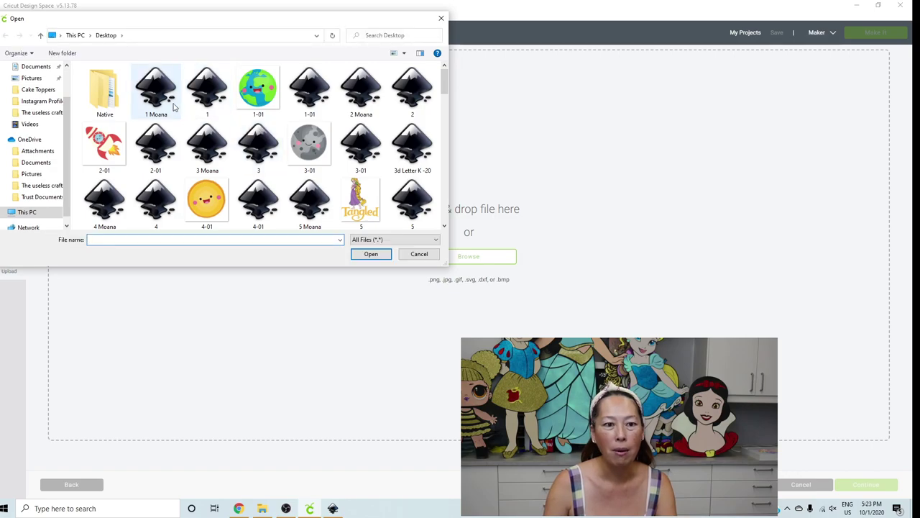
pyautogui.scroll(-3, 248, 122)
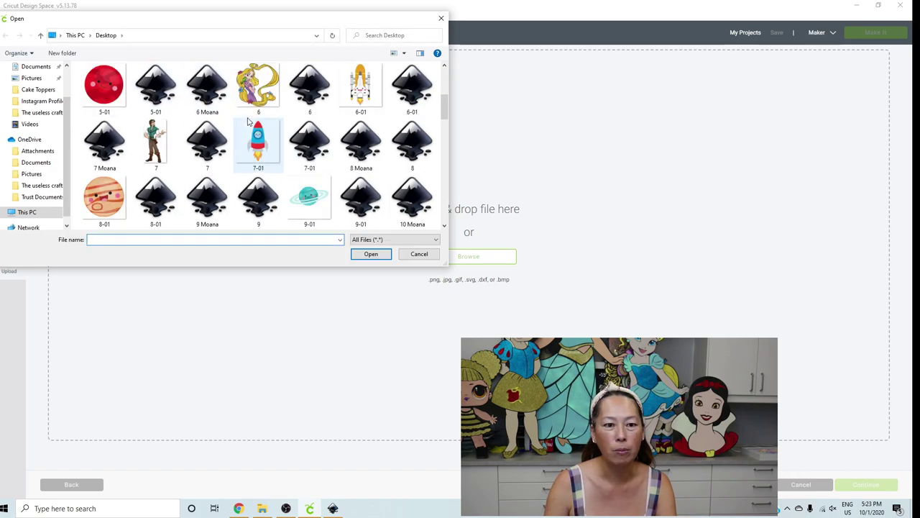
pyautogui.scroll(1, 248, 122)
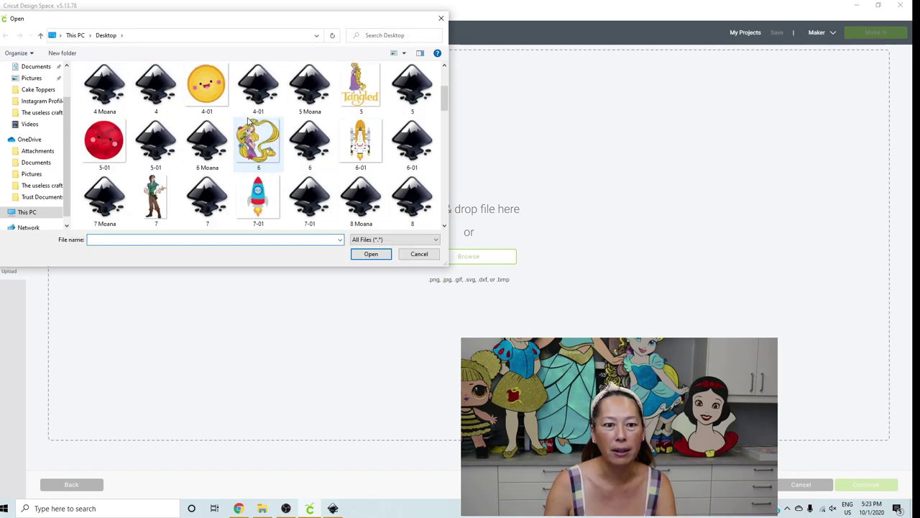
pyautogui.scroll(1, 248, 122)
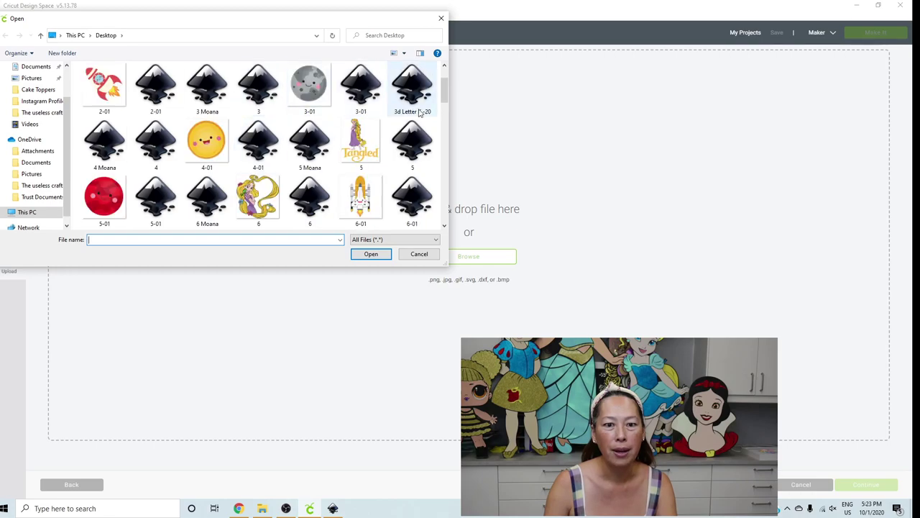
pyautogui.doubleClick(406, 85)
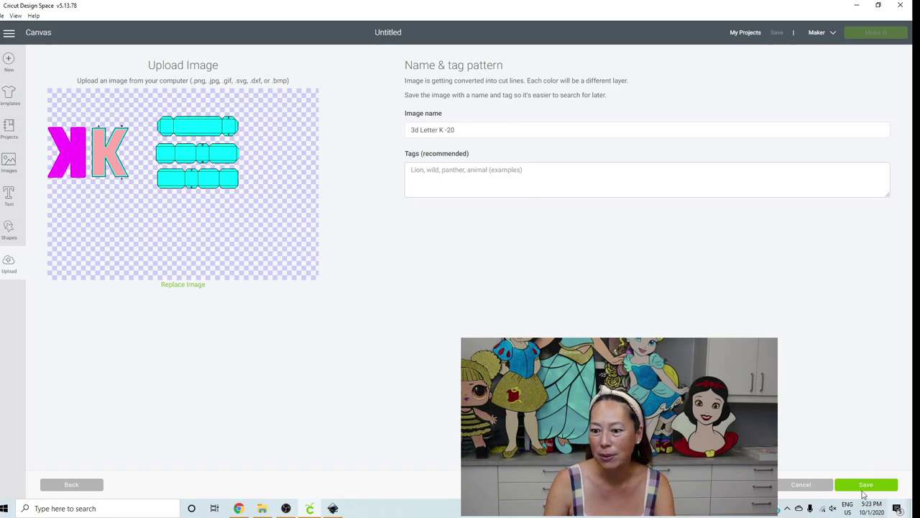
pyautogui.click(863, 486)
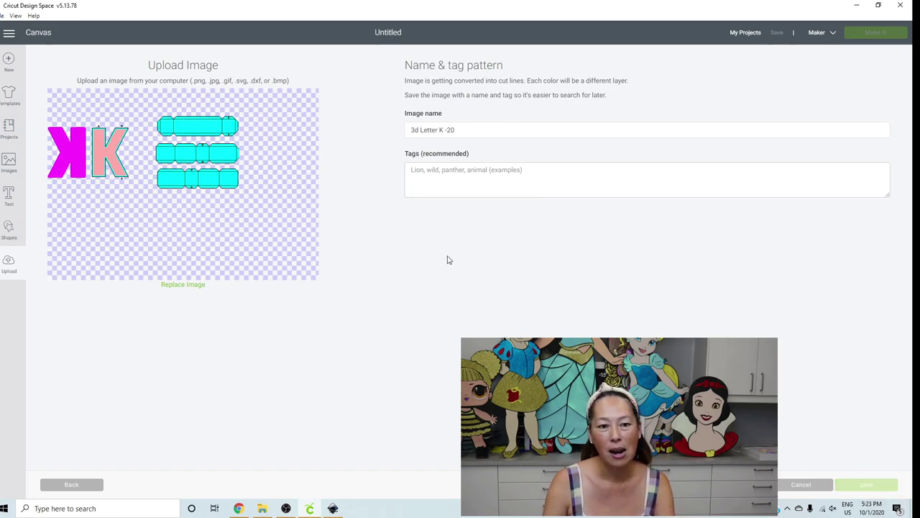
# Step: Insert the 3d Letter K -20 image and scale it to 18.305 × 6.863 in
pyautogui.click(82, 359)
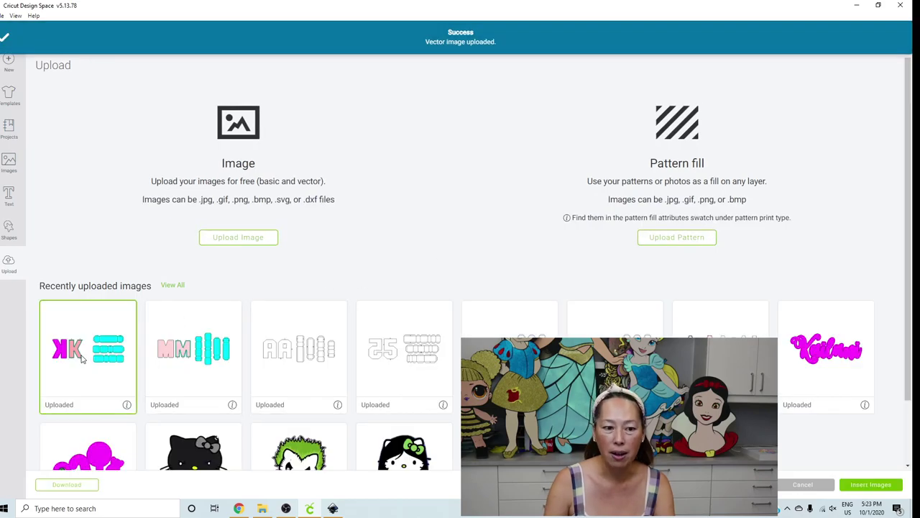
pyautogui.click(871, 485)
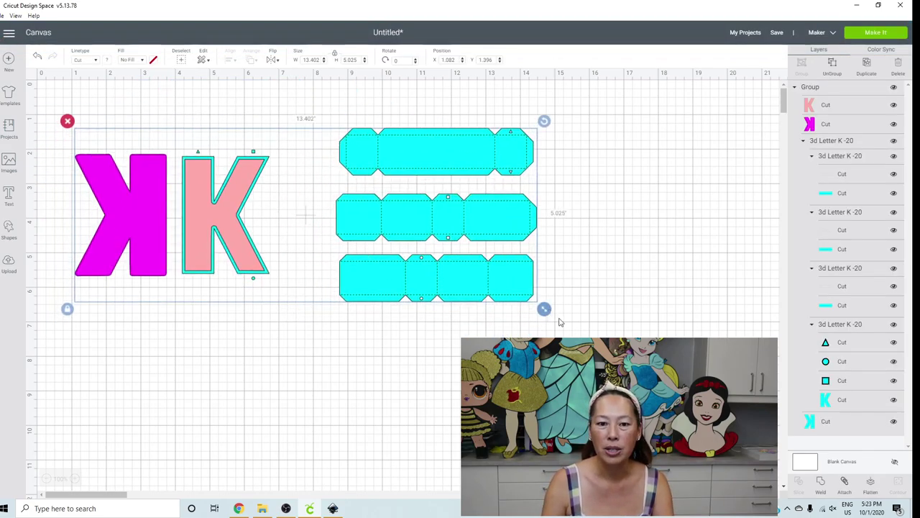
pyautogui.moveTo(544, 308); pyautogui.dragTo(713, 372)
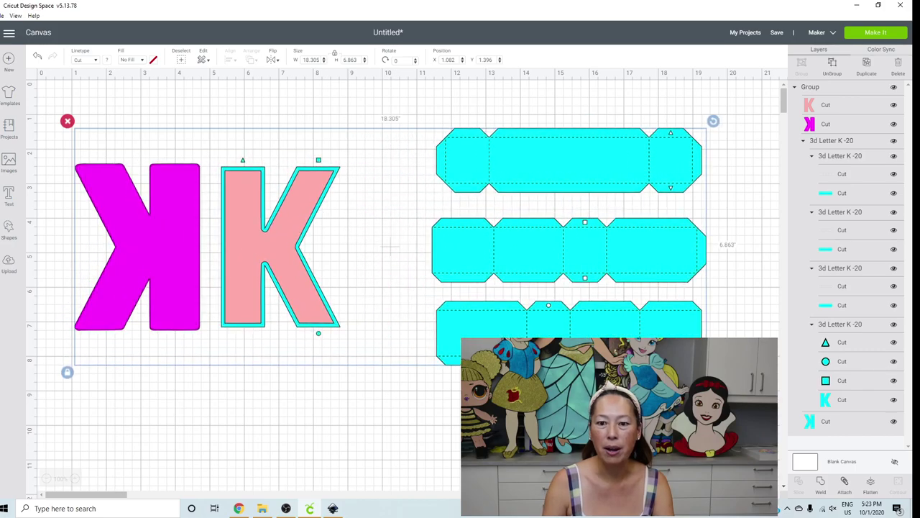
pyautogui.press('Escape')
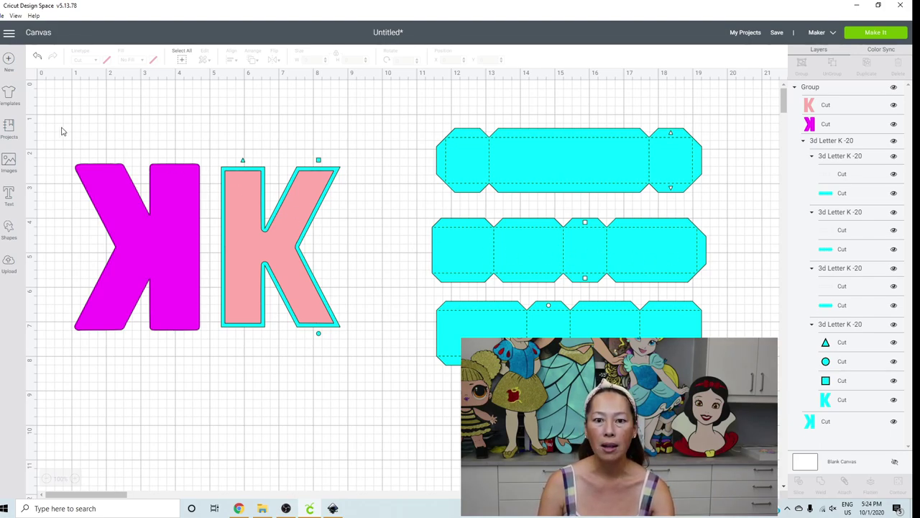
# Step: Ungroup the whole design and delete the magenta K
pyautogui.moveTo(54, 99); pyautogui.dragTo(709, 448)
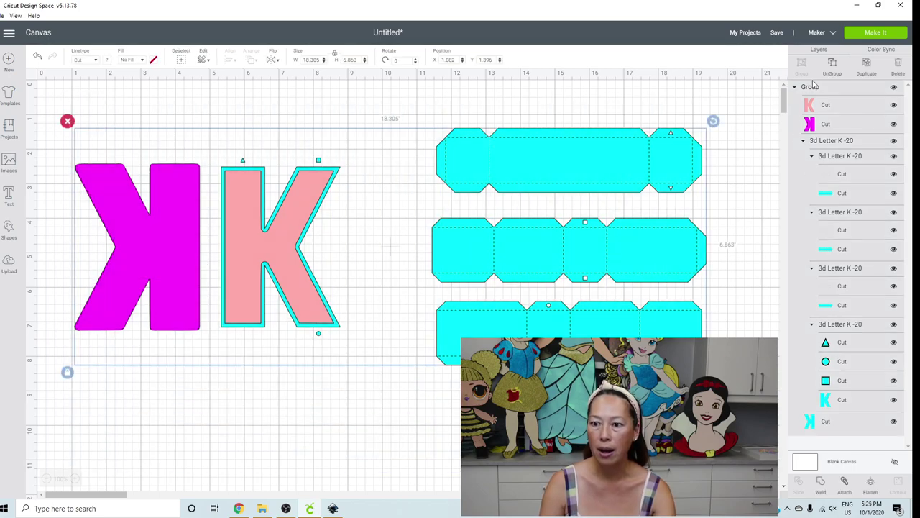
pyautogui.click(832, 65)
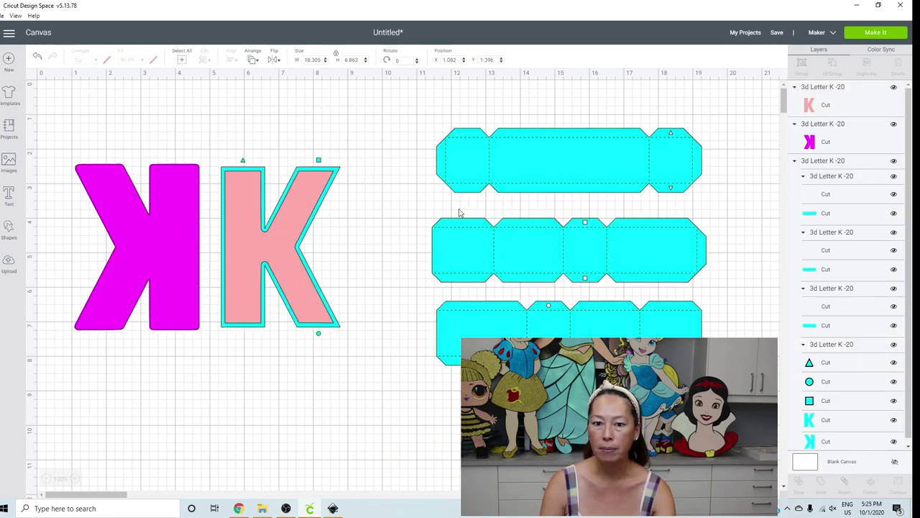
pyautogui.click(185, 222)
pyautogui.moveTo(185, 216); pyautogui.dragTo(185, 327)
pyautogui.click(65, 253)
# Step: Duplicate the pink K face, flip it horizontally, and place it on the left cyan K
pyautogui.click(297, 229)
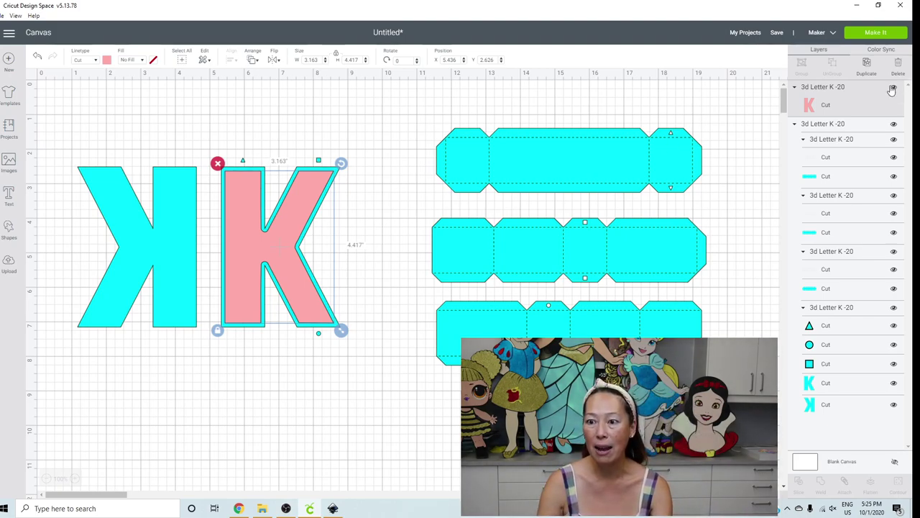
pyautogui.click(866, 66)
pyautogui.moveTo(317, 259); pyautogui.dragTo(216, 239)
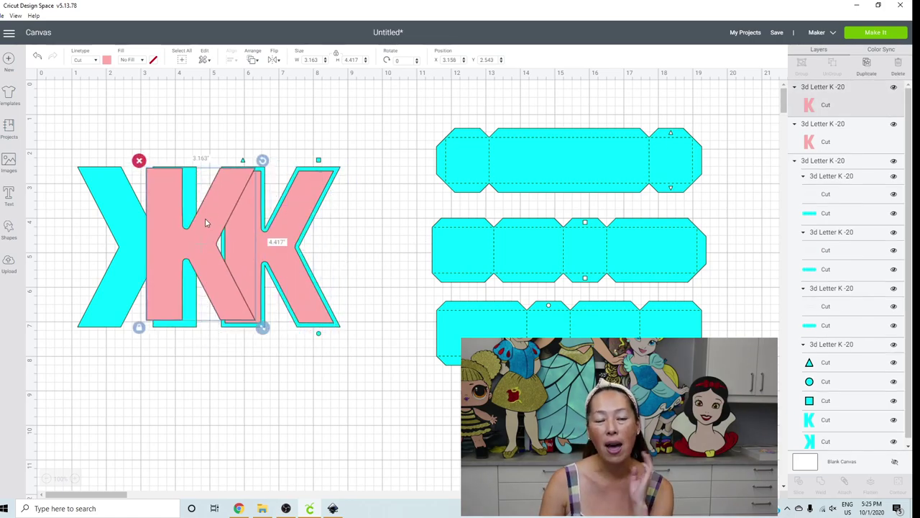
pyautogui.click(274, 59)
pyautogui.click(281, 77)
pyautogui.moveTo(228, 235); pyautogui.dragTo(173, 235)
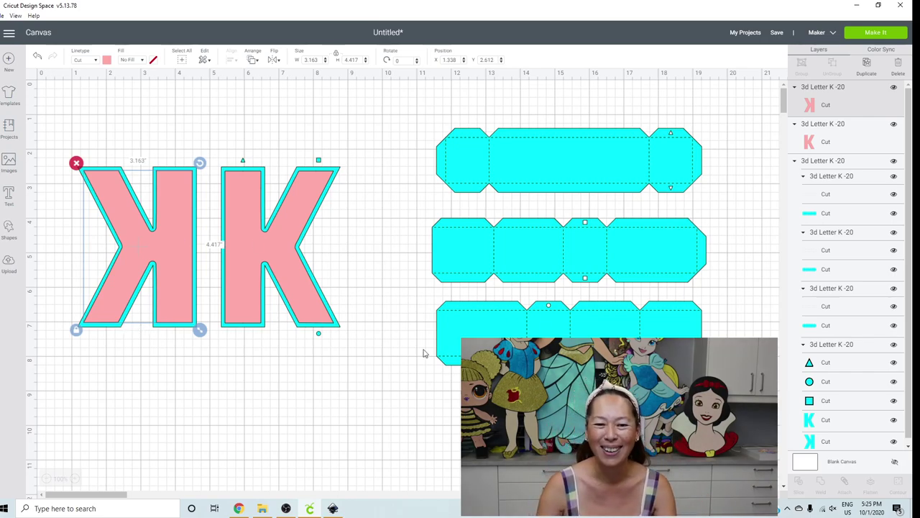
# Step: Ungroup the K design and rotate the three side strips about 270° to stand vertically
pyautogui.hotkey('ctrl', 'a')
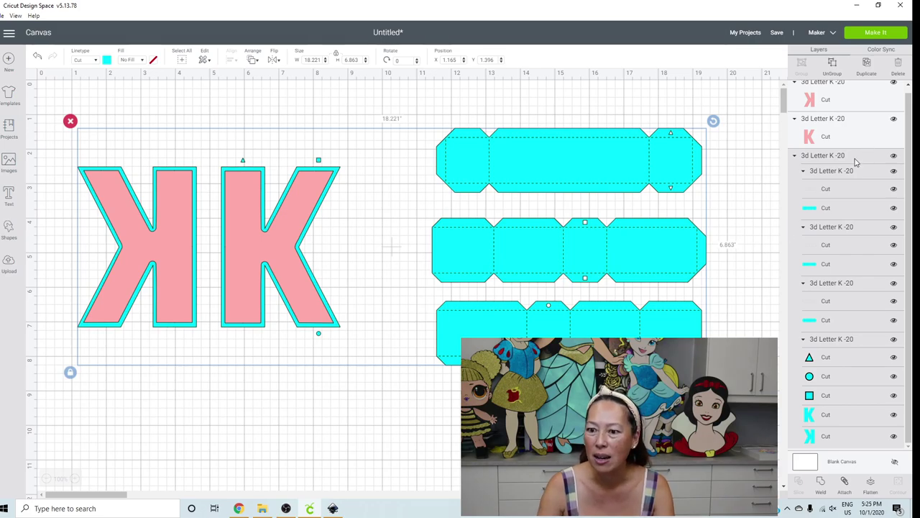
pyautogui.click(831, 63)
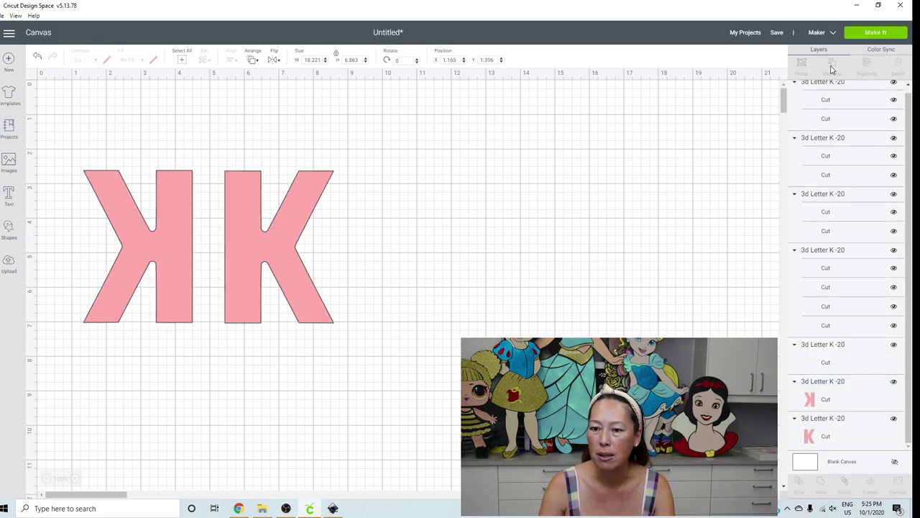
pyautogui.click(677, 323)
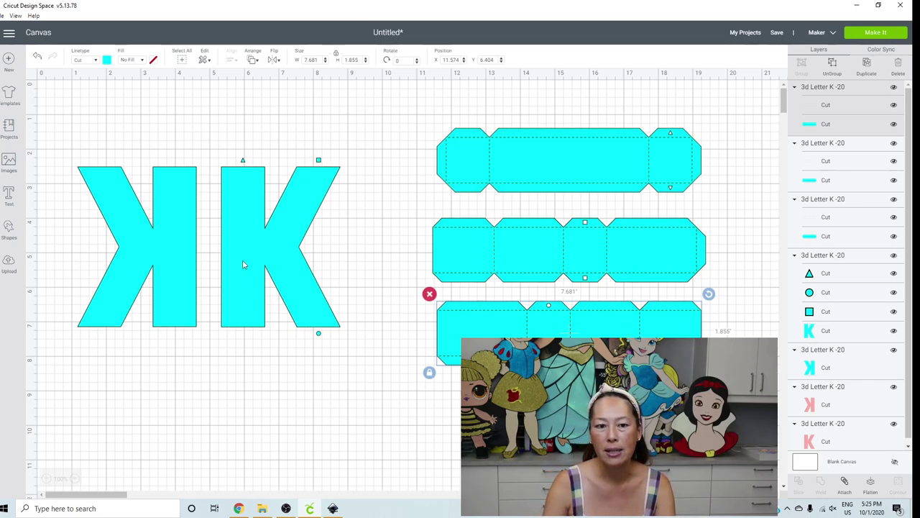
pyautogui.click(123, 242)
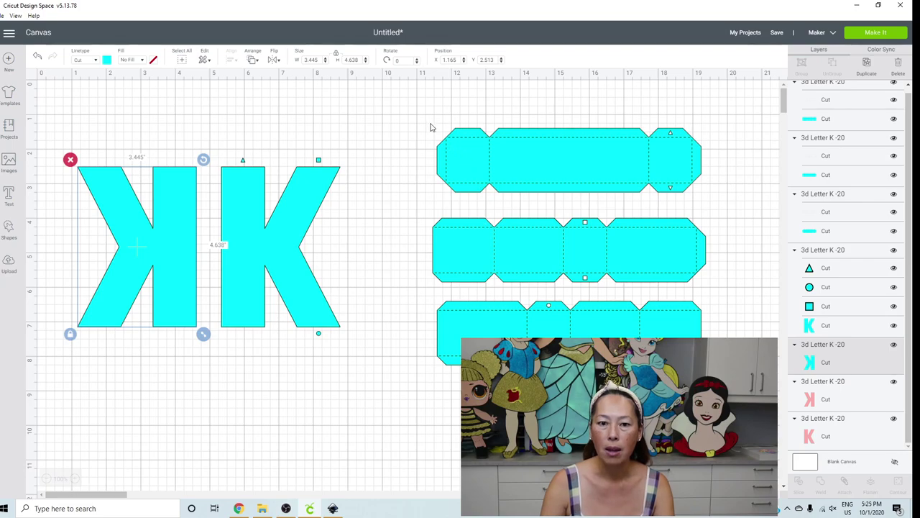
pyautogui.moveTo(423, 119); pyautogui.dragTo(708, 435)
pyautogui.moveTo(712, 119); pyautogui.dragTo(477, 143)
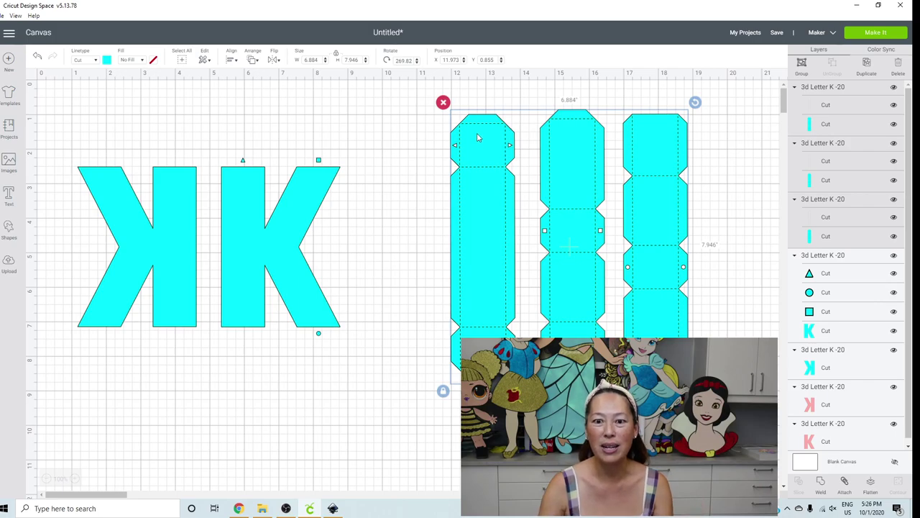
# Step: Select every piece on the canvas and align their bottoms
pyautogui.click(135, 251)
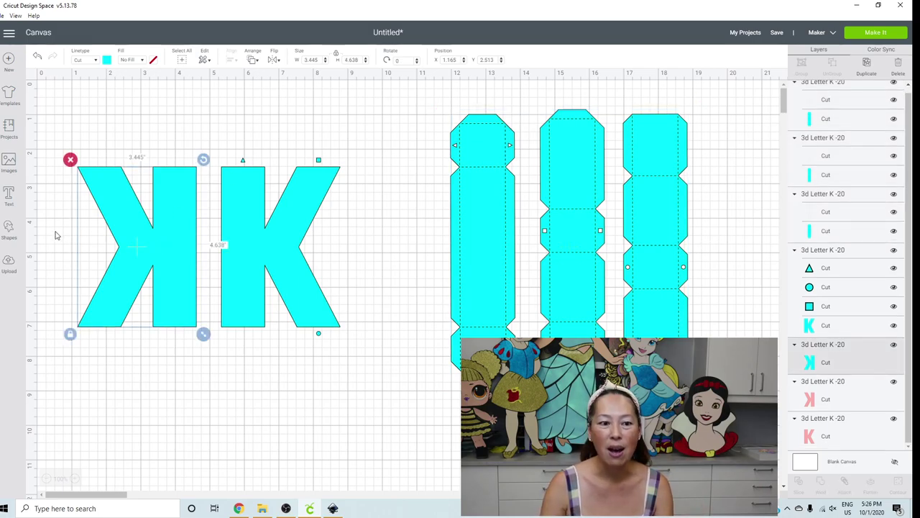
pyautogui.click(55, 232)
pyautogui.moveTo(50, 229); pyautogui.dragTo(719, 391)
pyautogui.hotkey('ctrl', 'a')
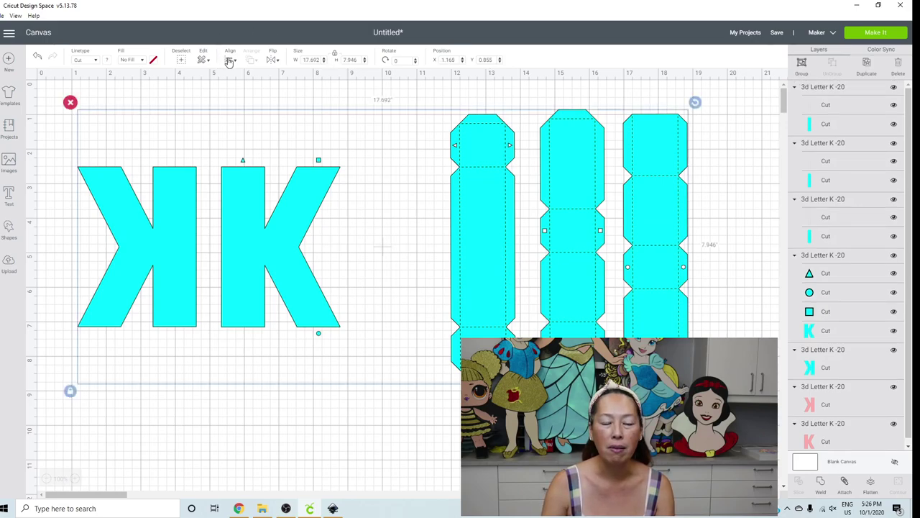
pyautogui.click(227, 61)
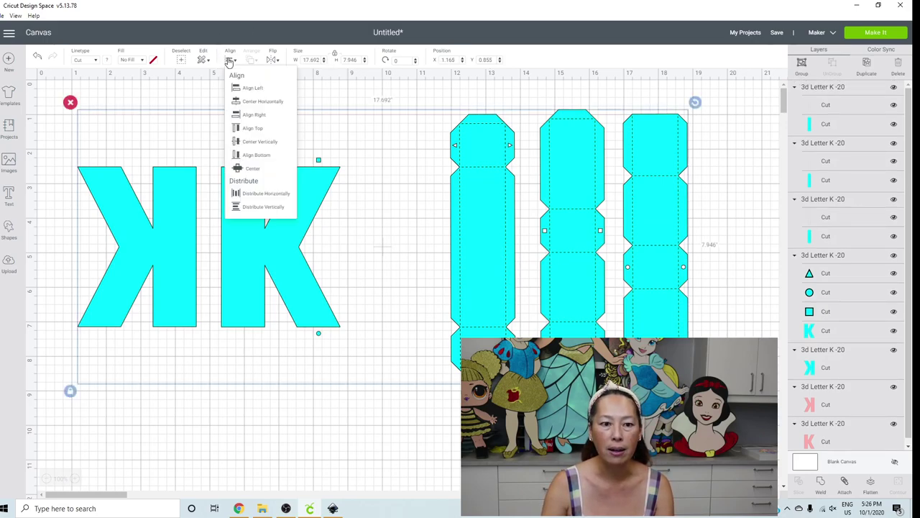
pyautogui.click(258, 161)
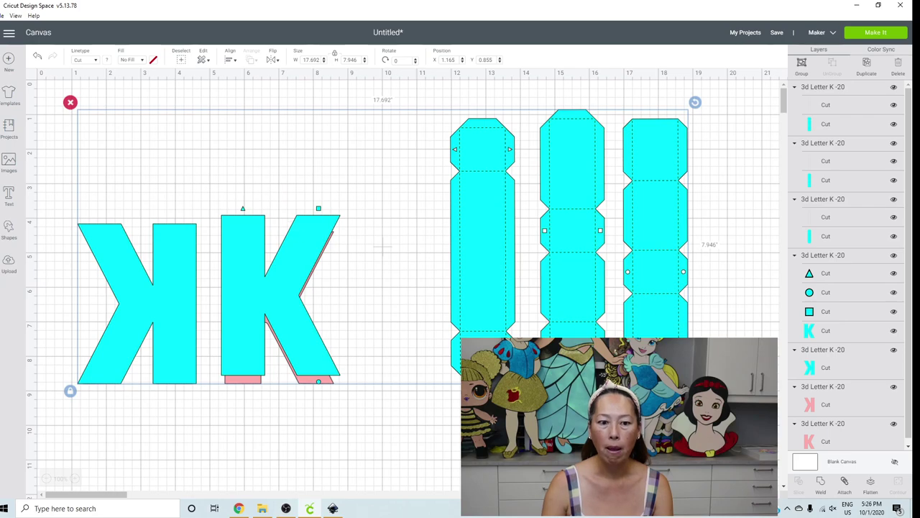
# Step: Reselect all pieces and scale the set to 11.5 inches tall (25.605 × 11.5 in)
pyautogui.press('Escape')
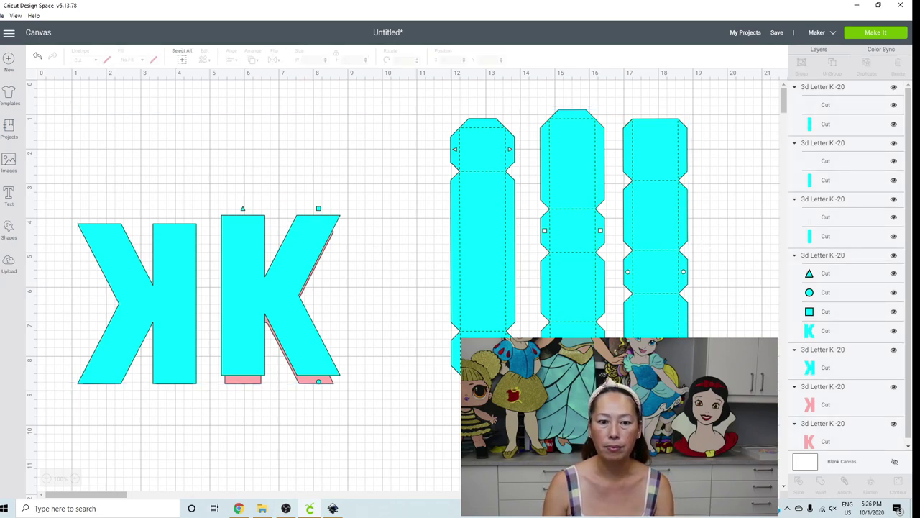
pyautogui.click(652, 290)
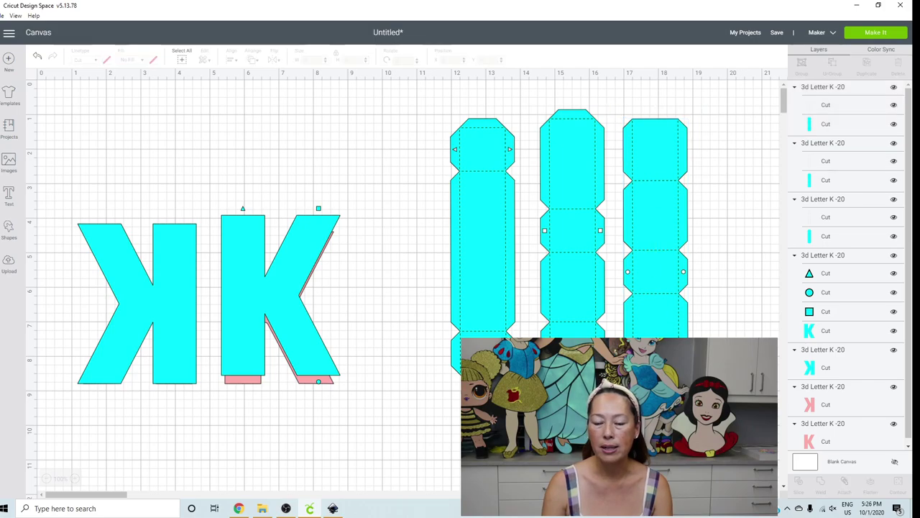
pyautogui.hotkey('ctrl', 'a')
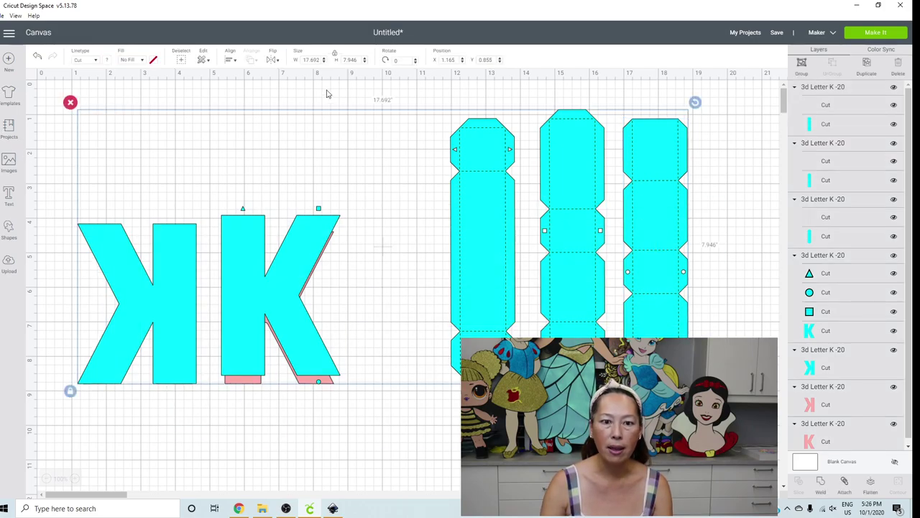
pyautogui.click(349, 60)
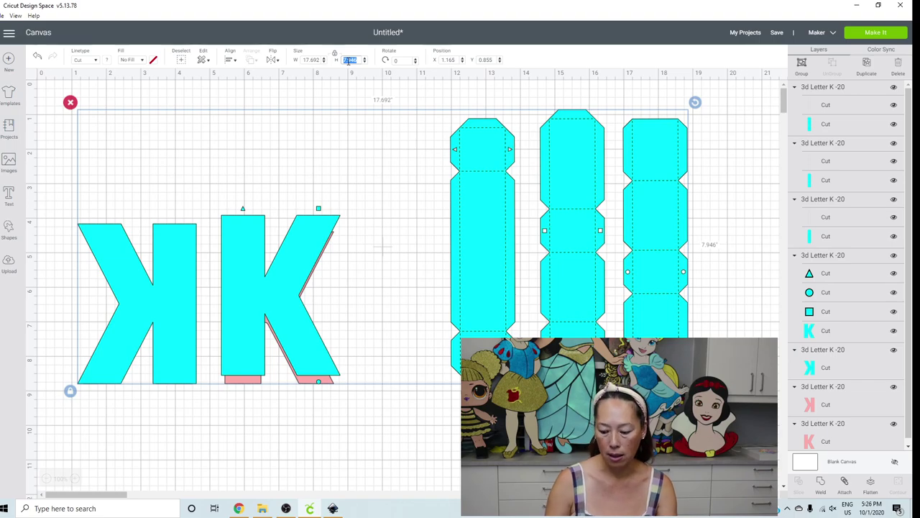
pyautogui.write('11.5')
pyautogui.press('Return')
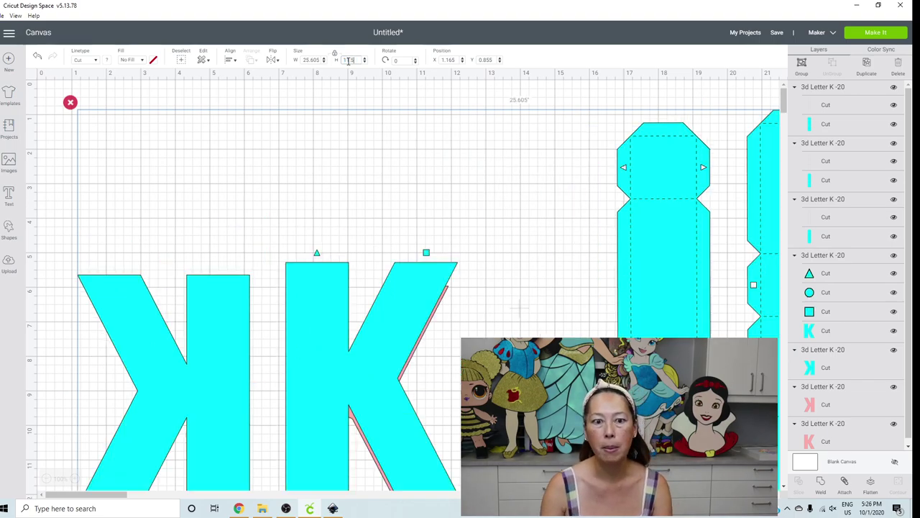
pyautogui.click(48, 484)
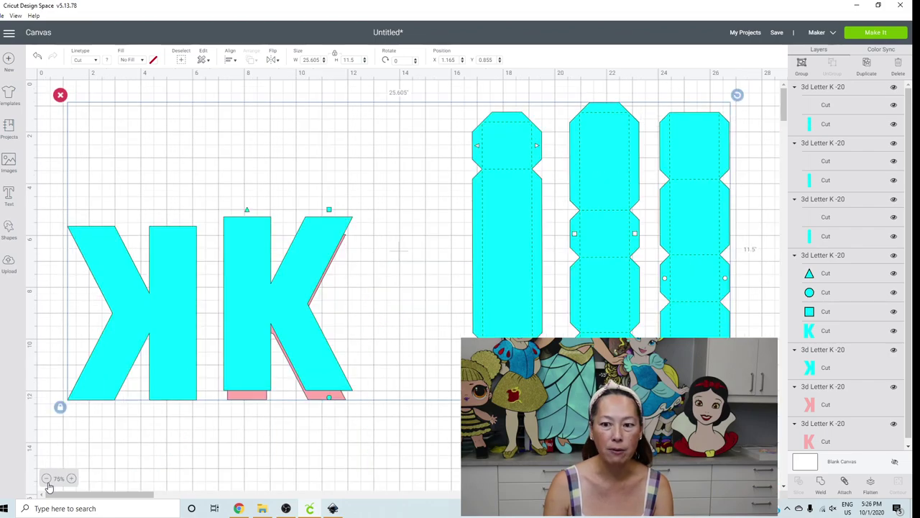
pyautogui.click(339, 472)
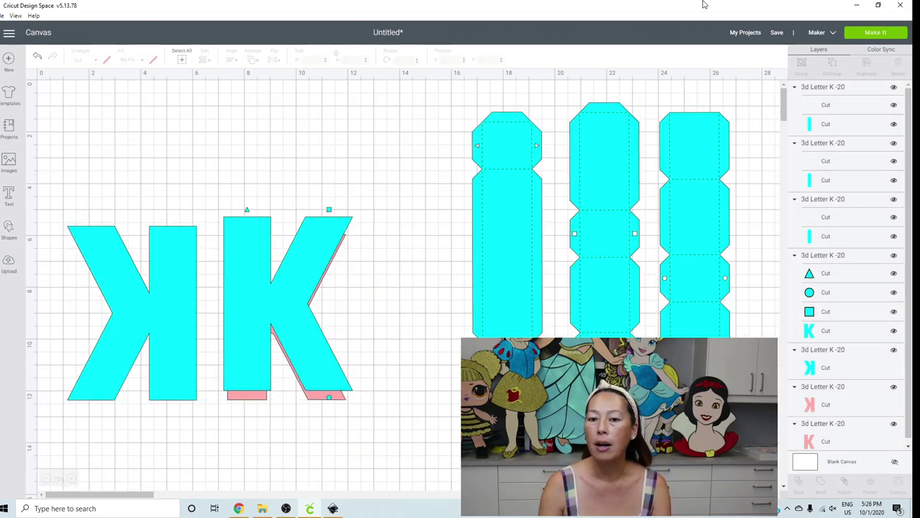
pyautogui.click(688, 207)
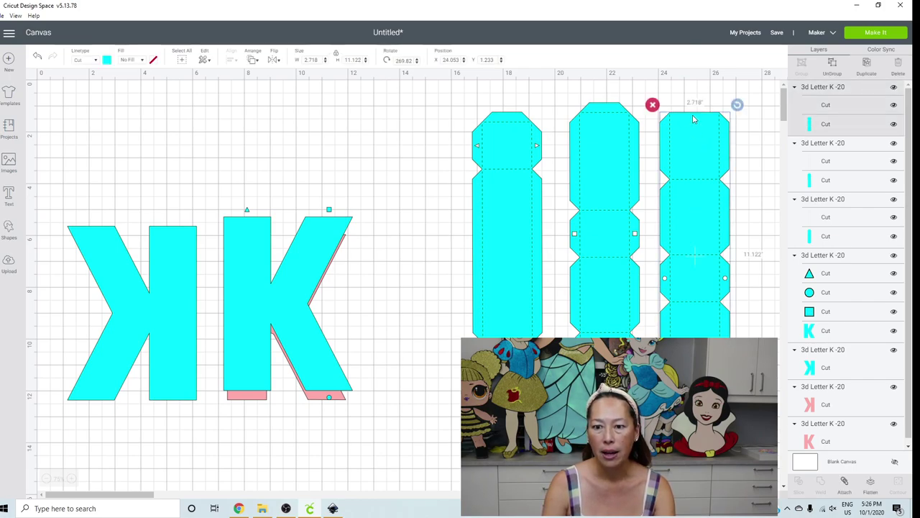
pyautogui.click(134, 277)
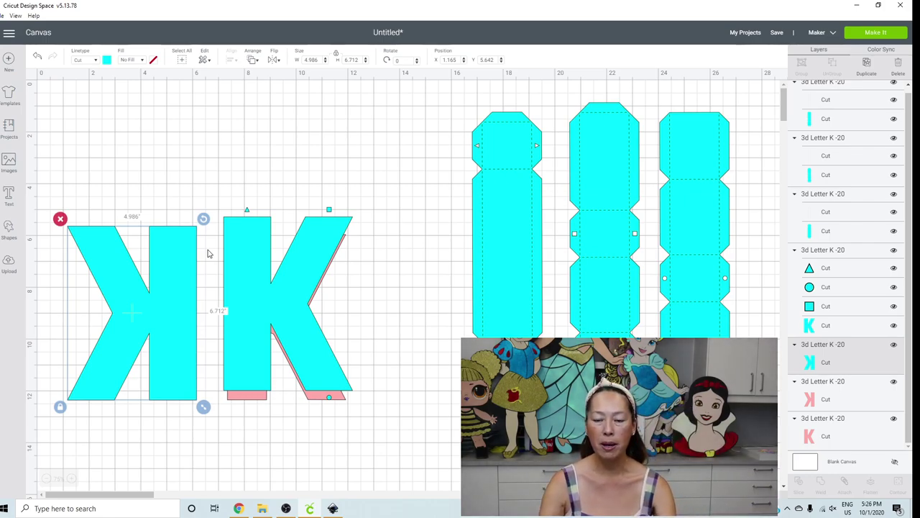
pyautogui.click(538, 178)
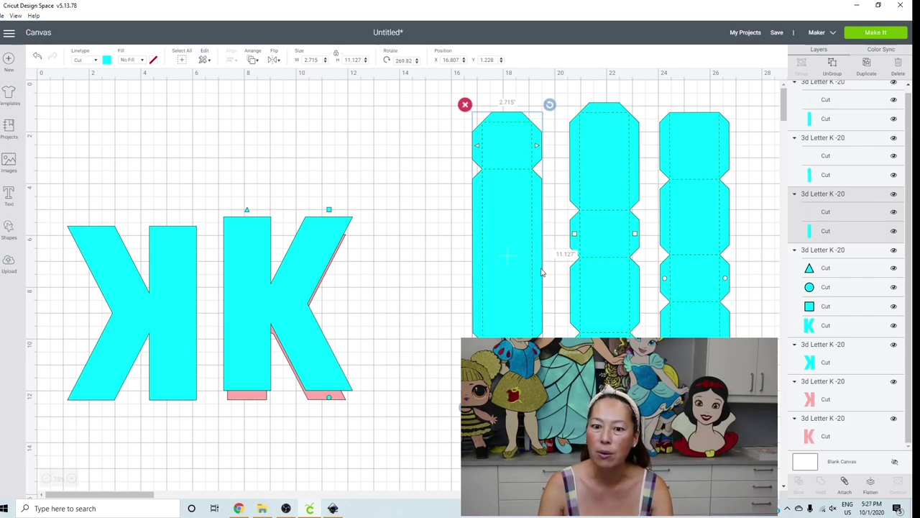
pyautogui.click(614, 194)
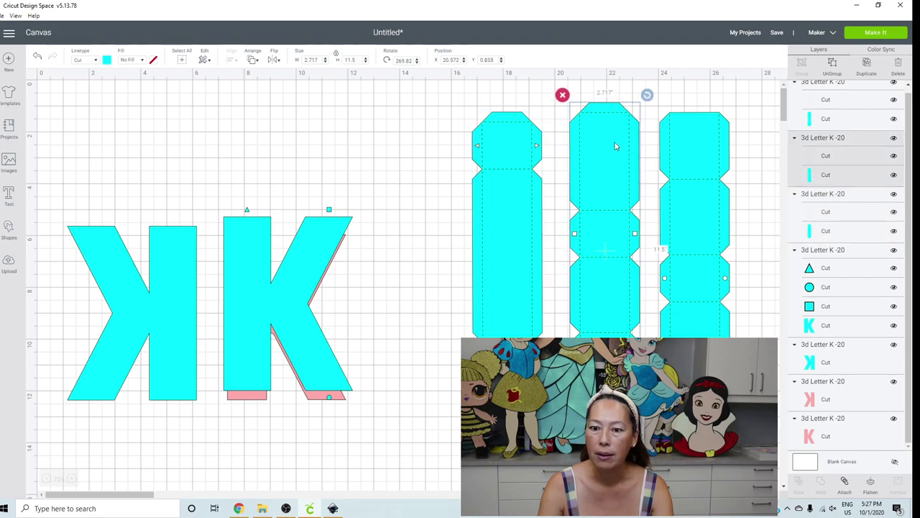
pyautogui.click(690, 219)
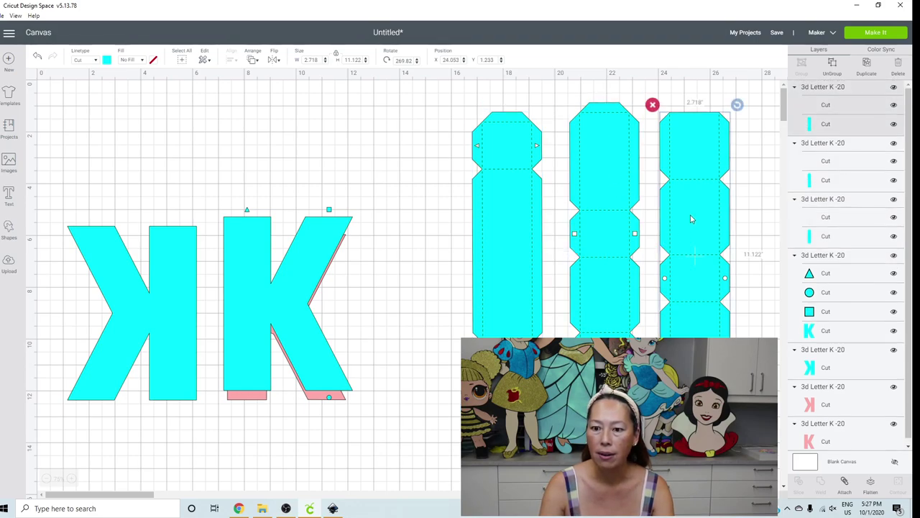
pyautogui.click(604, 137)
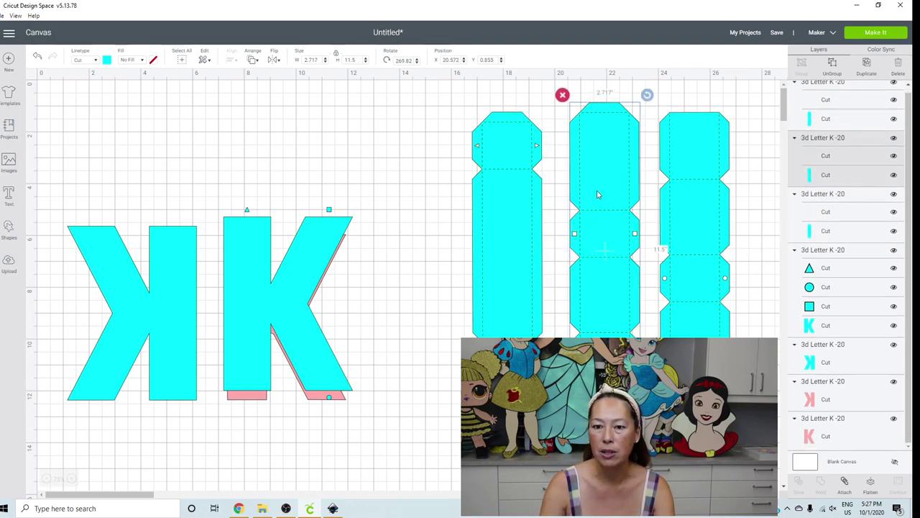
# Step: Move the middle side strip below the others and rotate it onto a diagonal
pyautogui.scroll(-5, 597, 195)
pyautogui.moveTo(589, 164); pyautogui.dragTo(386, 373)
pyautogui.scroll(-7, 413, 309)
pyautogui.moveTo(419, 177); pyautogui.dragTo(411, 239)
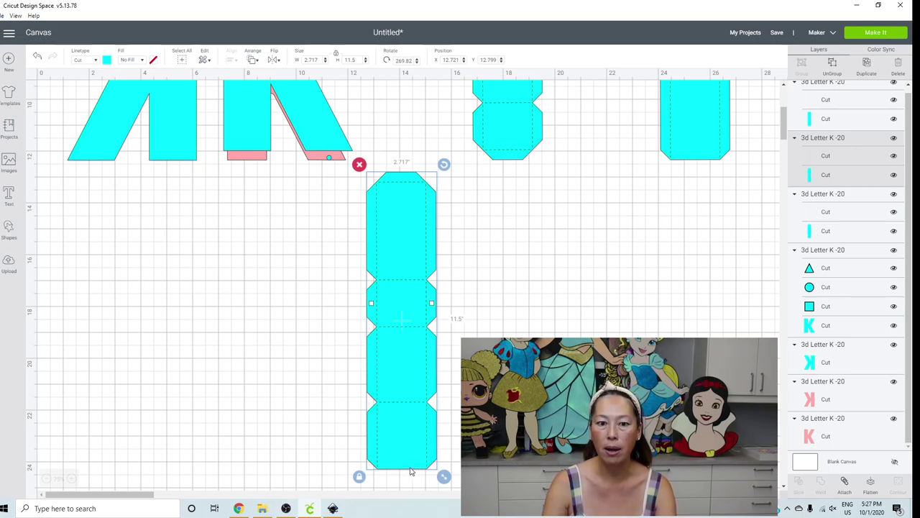
pyautogui.moveTo(441, 170); pyautogui.dragTo(509, 253)
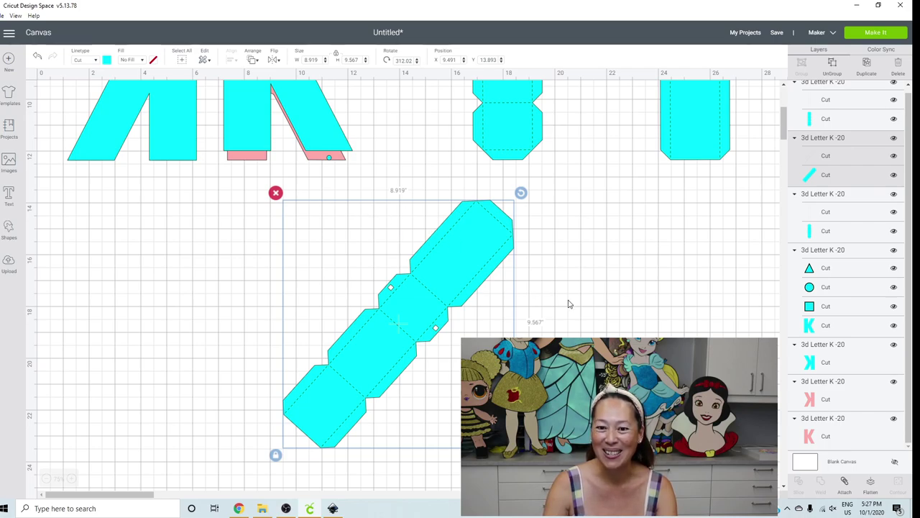
# Step: Nest the diagonal strip up beside the left strip, then select the K faces and strips together
pyautogui.scroll(3, 568, 304)
pyautogui.moveTo(457, 376); pyautogui.dragTo(536, 237)
pyautogui.scroll(3, 553, 158)
pyautogui.moveTo(504, 271); pyautogui.dragTo(504, 271)
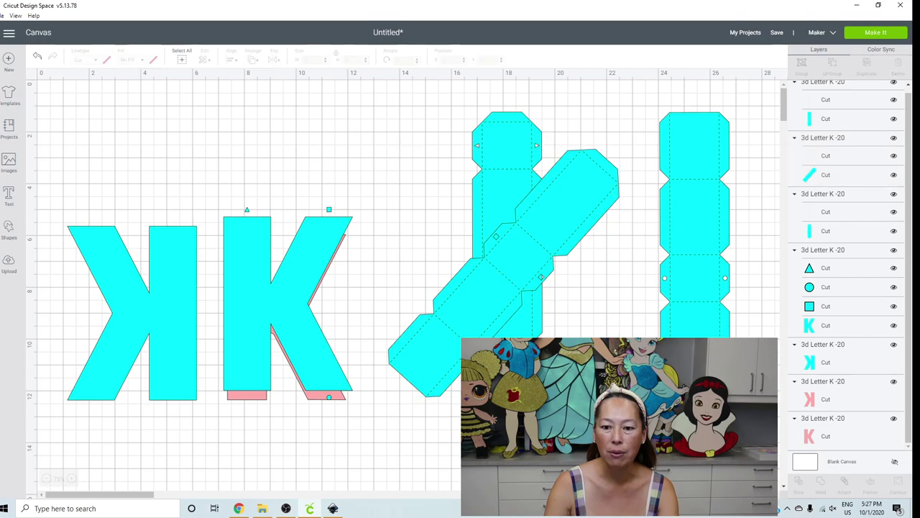
pyautogui.moveTo(436, 432); pyautogui.dragTo(37, 109)
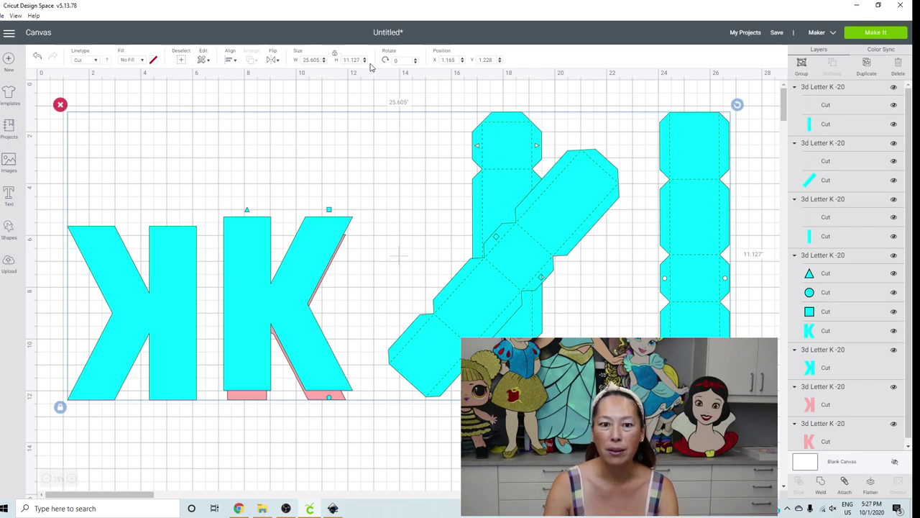
# Step: Shift the right side strip slightly left and tilt it clockwise into a steep diagonal
pyautogui.click(632, 291)
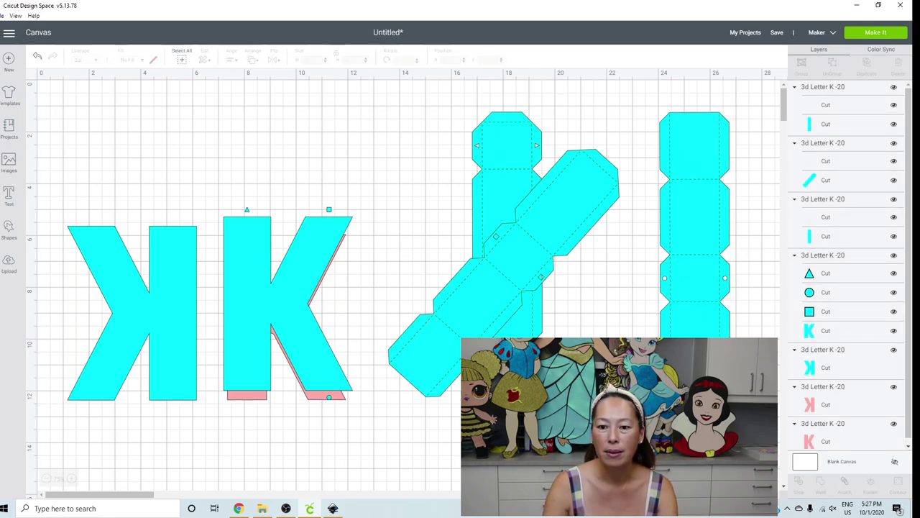
pyautogui.click(711, 260)
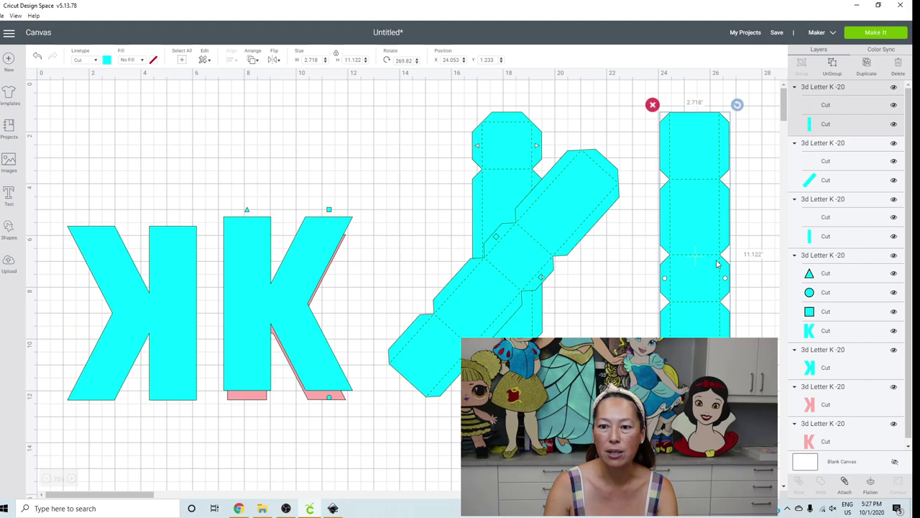
pyautogui.moveTo(719, 261); pyautogui.dragTo(688, 263)
pyautogui.moveTo(705, 106); pyautogui.dragTo(733, 153)
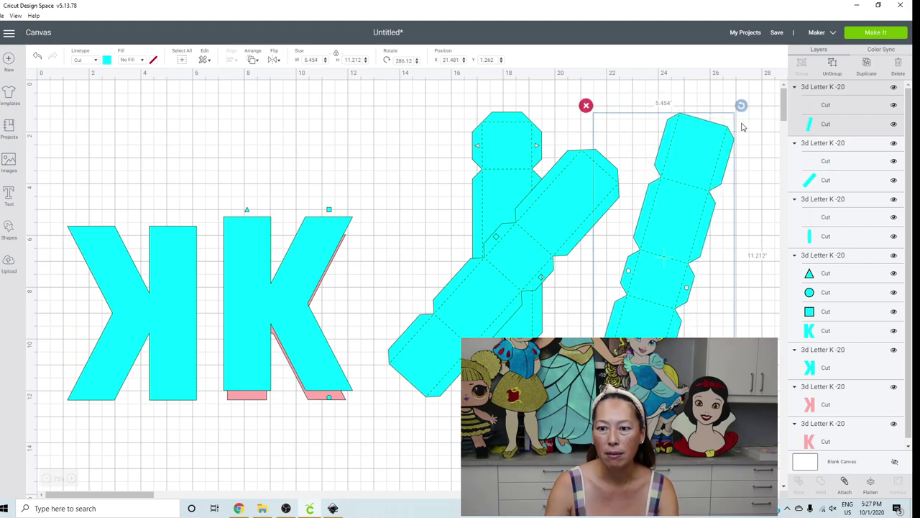
pyautogui.moveTo(741, 107); pyautogui.dragTo(786, 176)
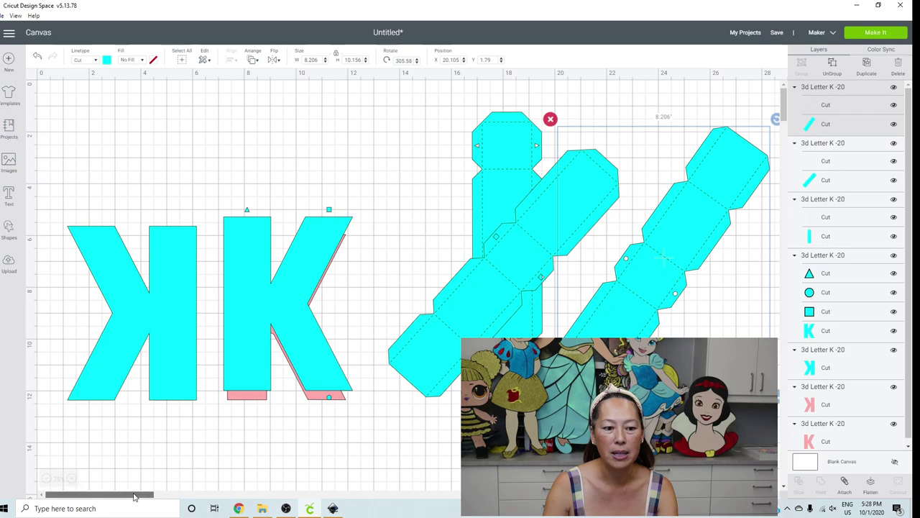
# Step: Move the upright strip left over the other strip and rotate it to about 314°
pyautogui.moveTo(142, 493); pyautogui.dragTo(157, 493)
pyautogui.click(374, 158)
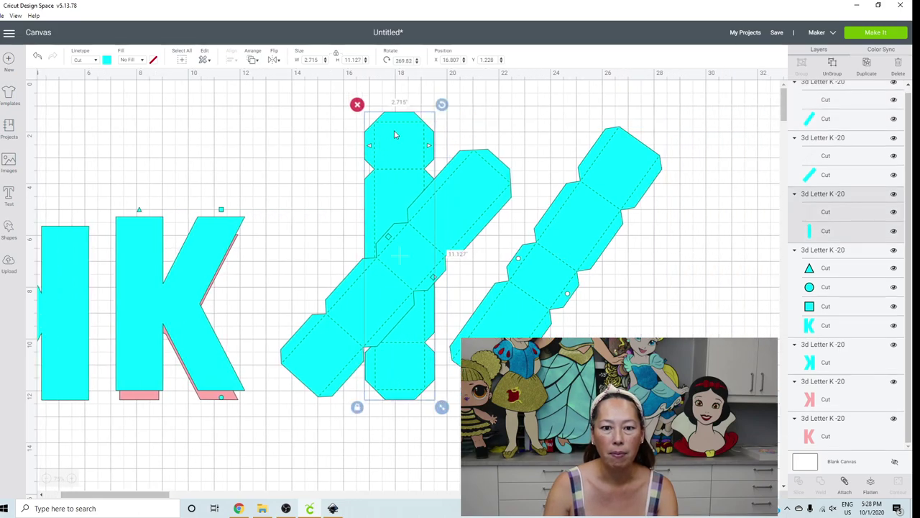
pyautogui.moveTo(373, 158); pyautogui.dragTo(293, 165)
pyautogui.moveTo(362, 111); pyautogui.dragTo(457, 180)
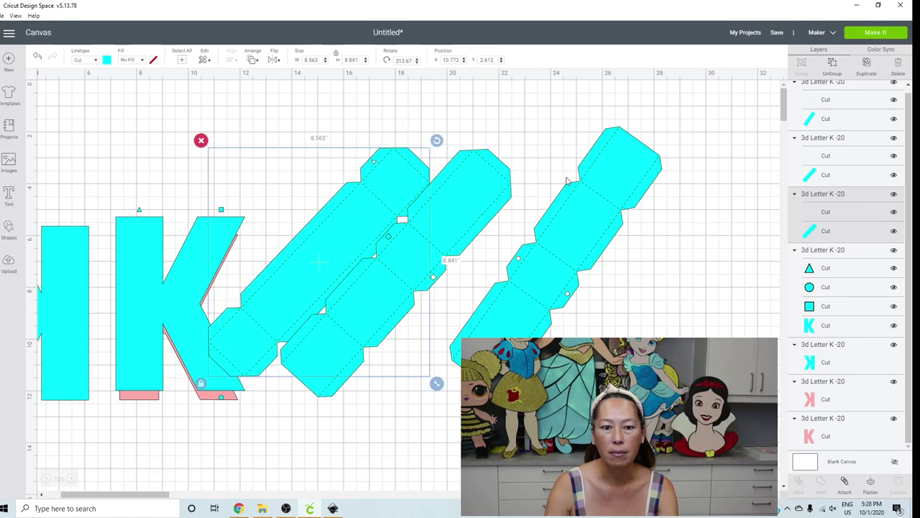
pyautogui.click(484, 178)
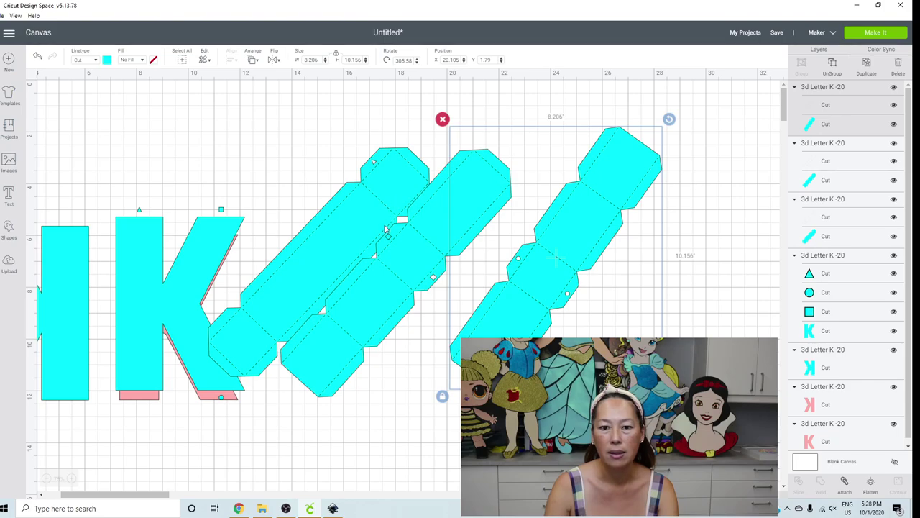
pyautogui.click(380, 290)
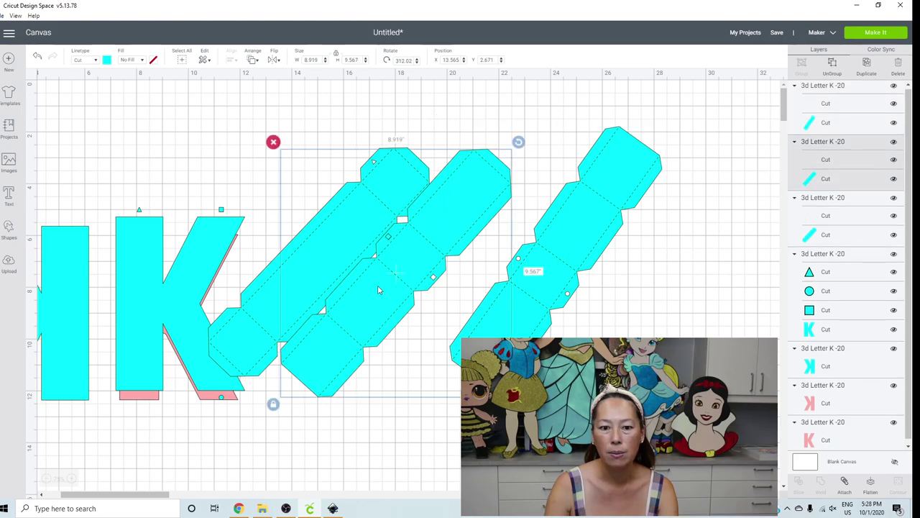
pyautogui.click(599, 180)
# Step: Tilt the rightmost strip to about 315° and bottom-align all letters and strips
pyautogui.moveTo(669, 120); pyautogui.dragTo(688, 150)
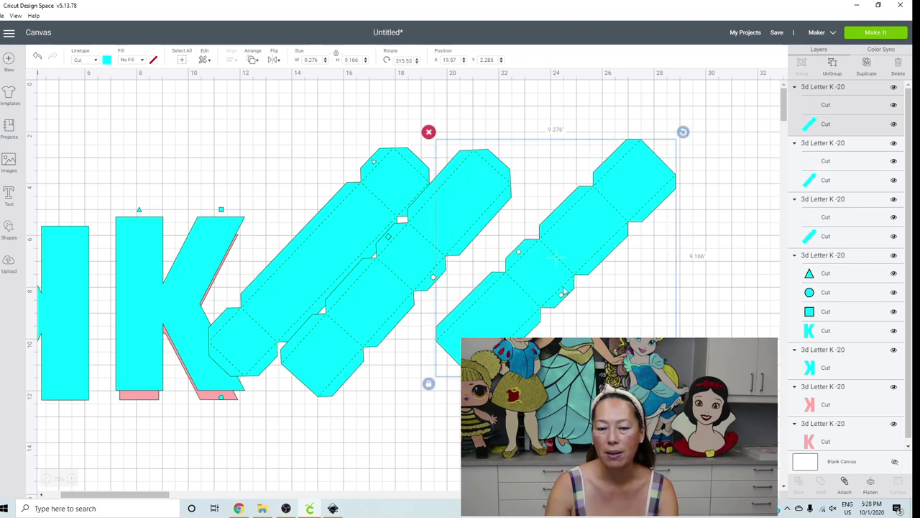
pyautogui.click(371, 426)
pyautogui.moveTo(358, 424); pyautogui.dragTo(43, 302)
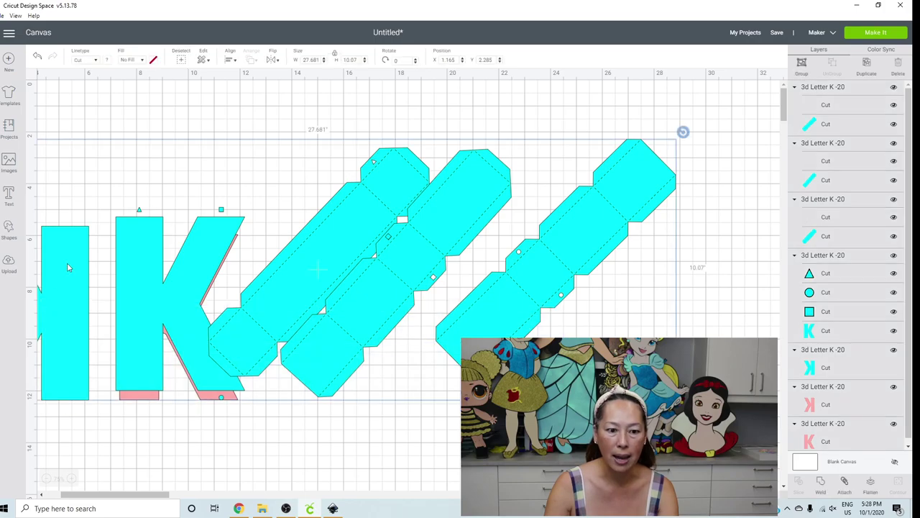
pyautogui.click(229, 60)
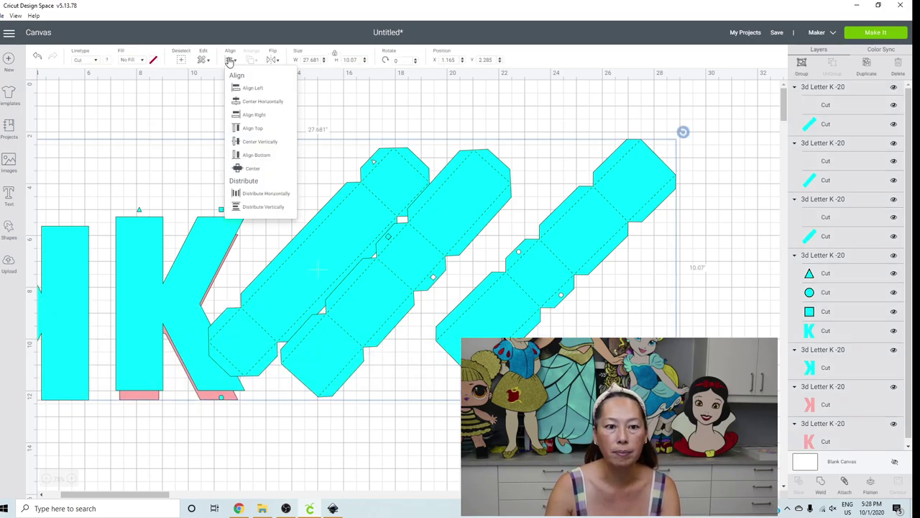
pyautogui.click(264, 157)
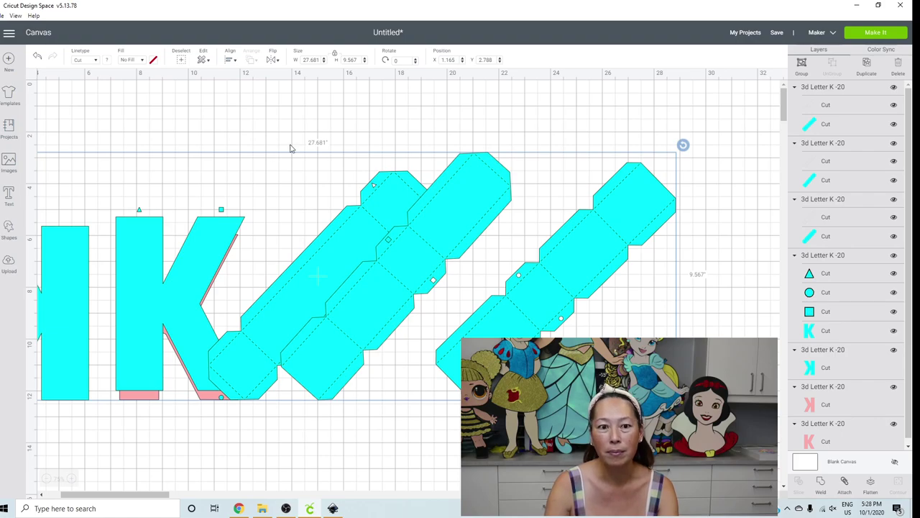
# Step: Scale the whole selection to 11.5 inches tall, making the layout 33.274 × 11.5 in
pyautogui.click(350, 60)
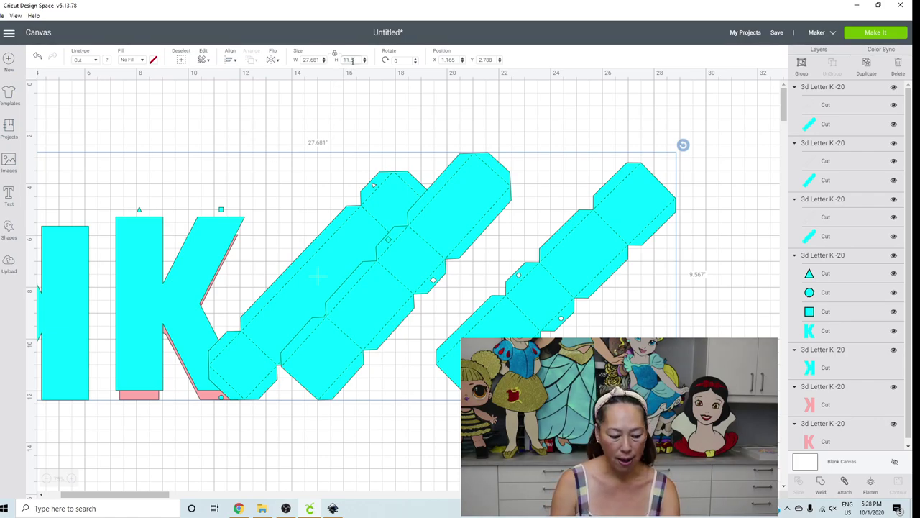
pyautogui.write('11.5')
pyautogui.press('Tab')
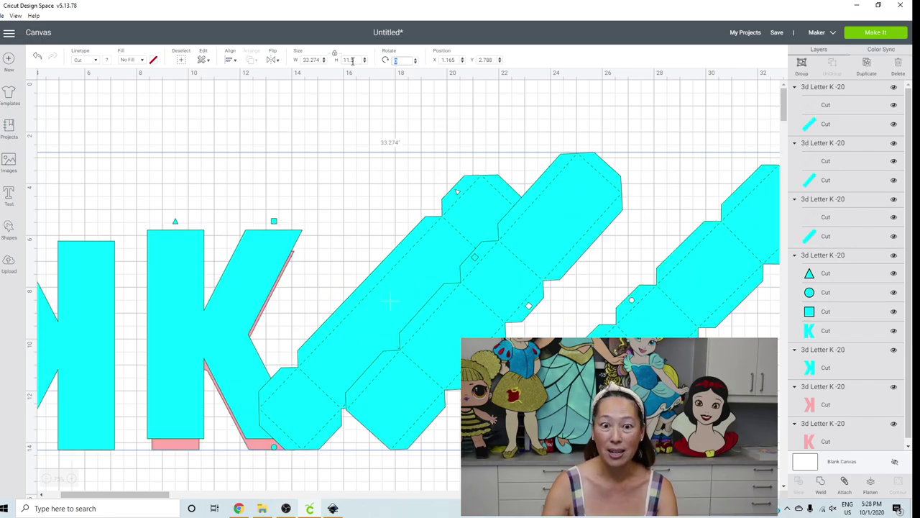
pyautogui.click(353, 120)
pyautogui.click(676, 309)
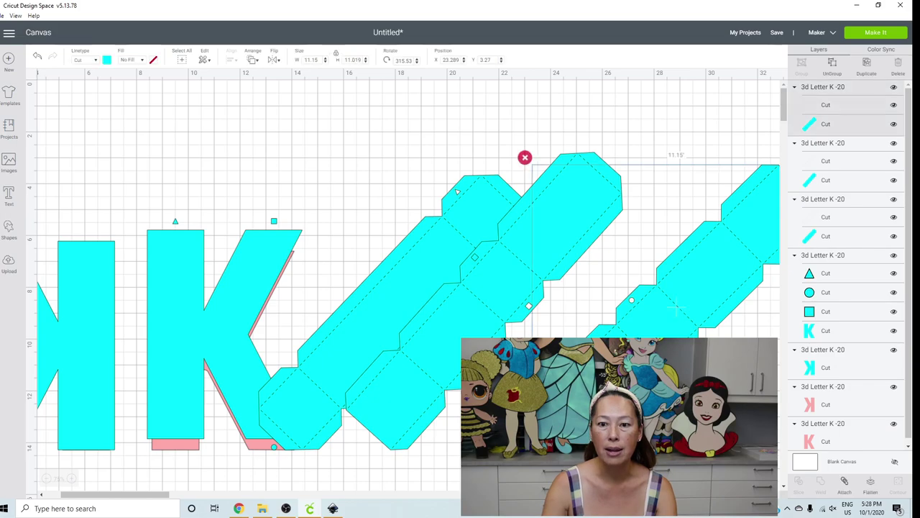
# Step: Zoom out and drag the right, middle and left diagonal strips rightward so they no longer overlap
pyautogui.click(44, 478)
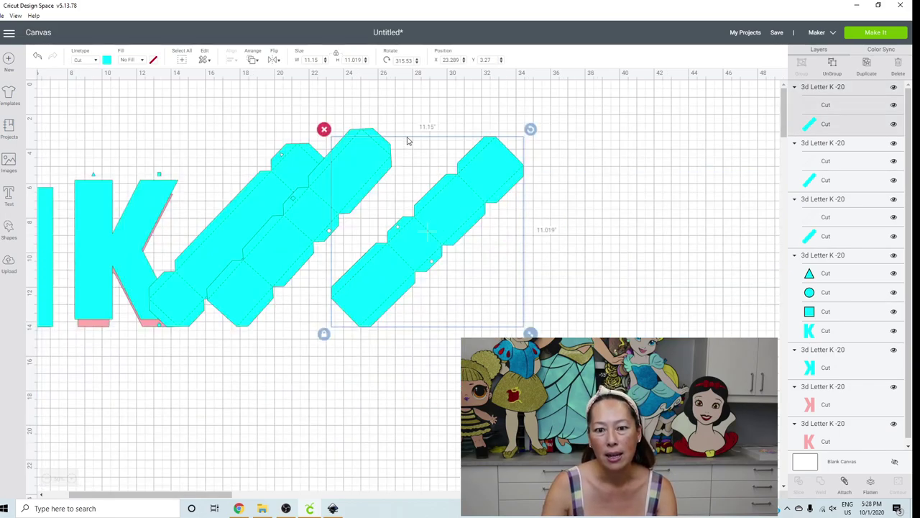
pyautogui.moveTo(442, 225); pyautogui.dragTo(635, 225)
pyautogui.click(335, 223)
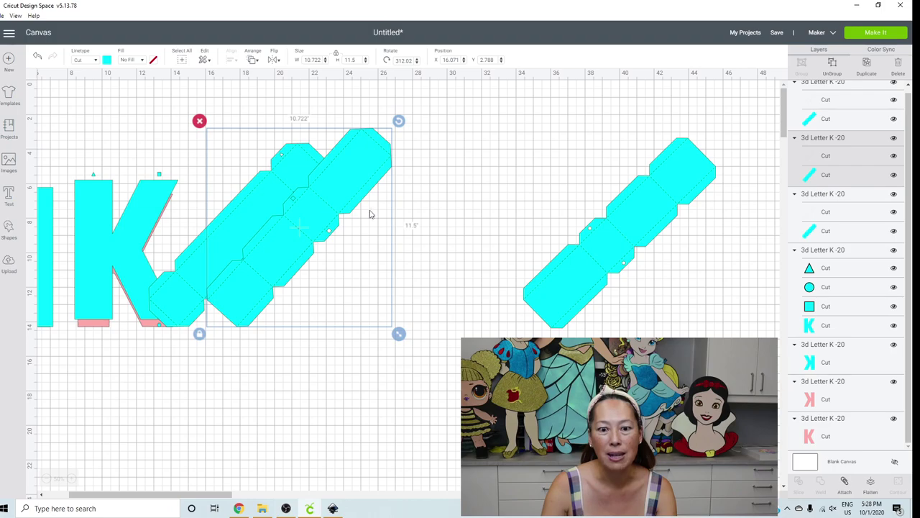
pyautogui.moveTo(374, 213); pyautogui.dragTo(561, 214)
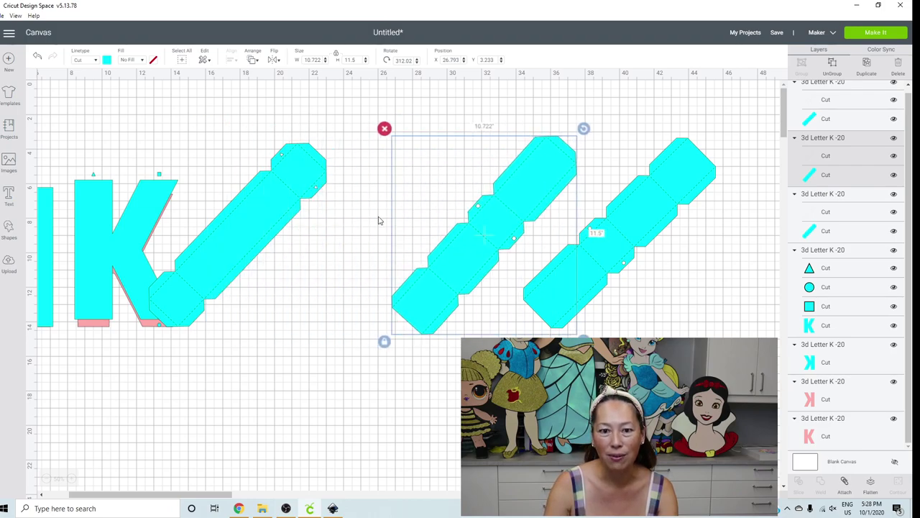
pyautogui.click(252, 229)
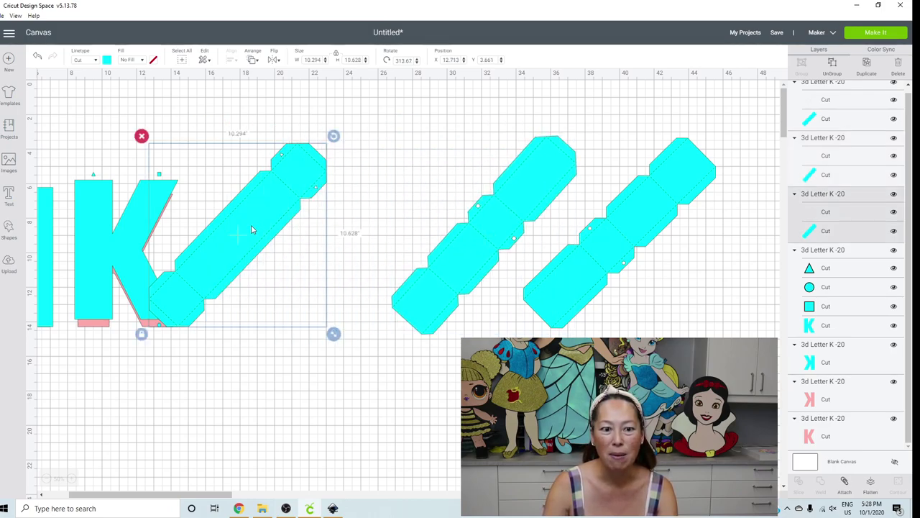
pyautogui.moveTo(251, 230); pyautogui.dragTo(378, 228)
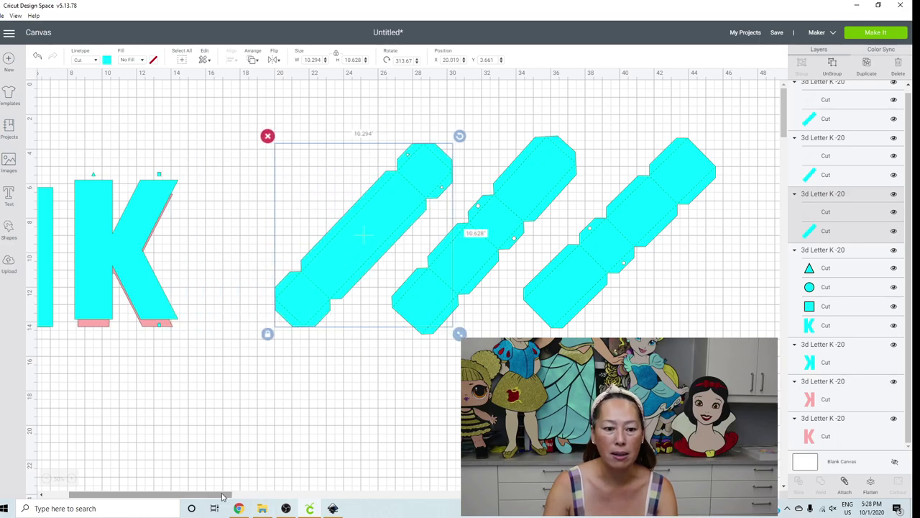
pyautogui.moveTo(223, 496); pyautogui.dragTo(131, 500)
pyautogui.click(153, 256)
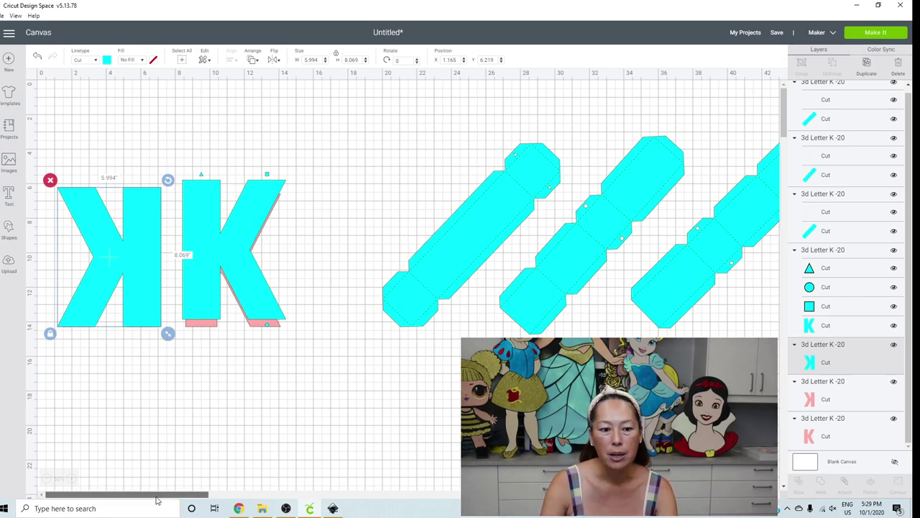
# Step: Rotate the middle strip slightly clockwise and fine-tune its angle
pyautogui.moveTo(159, 496); pyautogui.dragTo(189, 496)
pyautogui.click(507, 169)
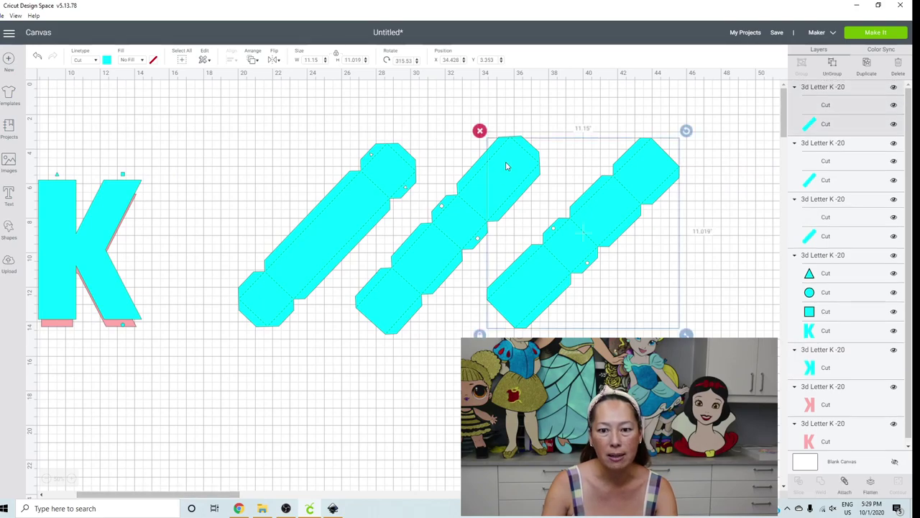
pyautogui.click(470, 207)
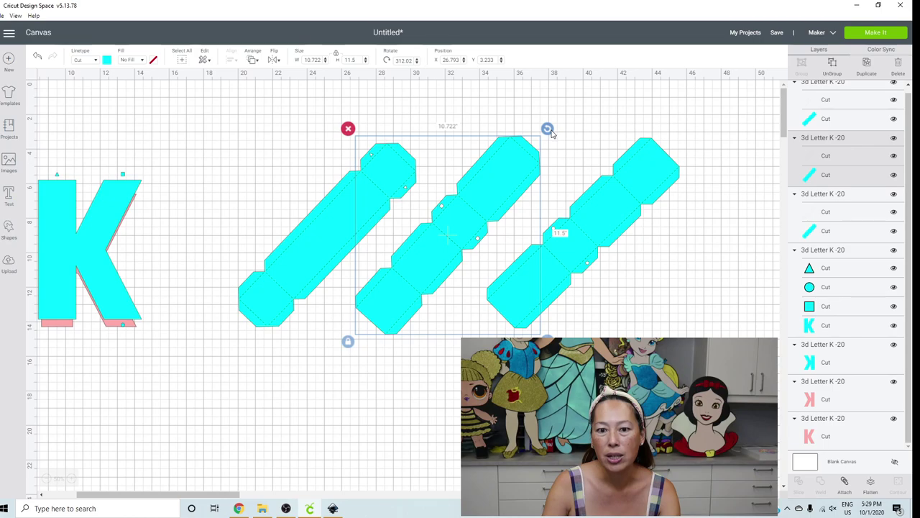
pyautogui.moveTo(550, 131); pyautogui.dragTo(555, 144)
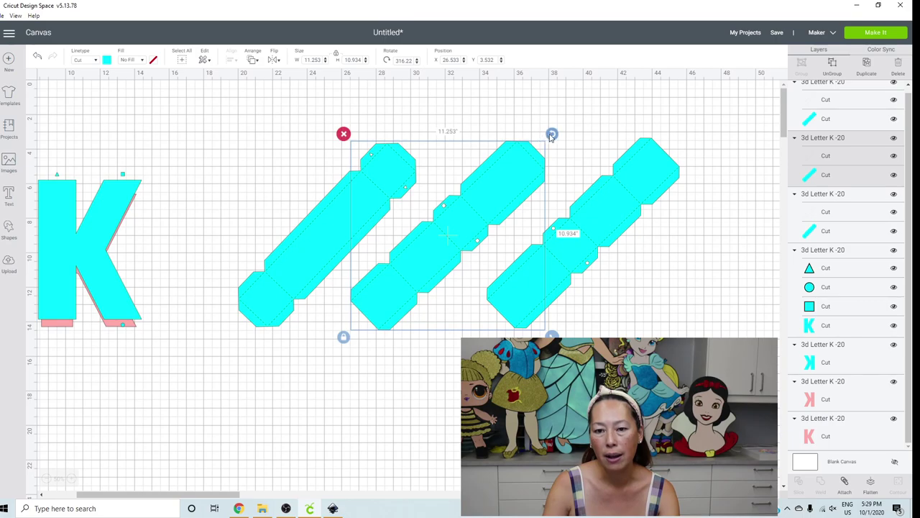
pyautogui.moveTo(551, 133); pyautogui.dragTo(550, 132)
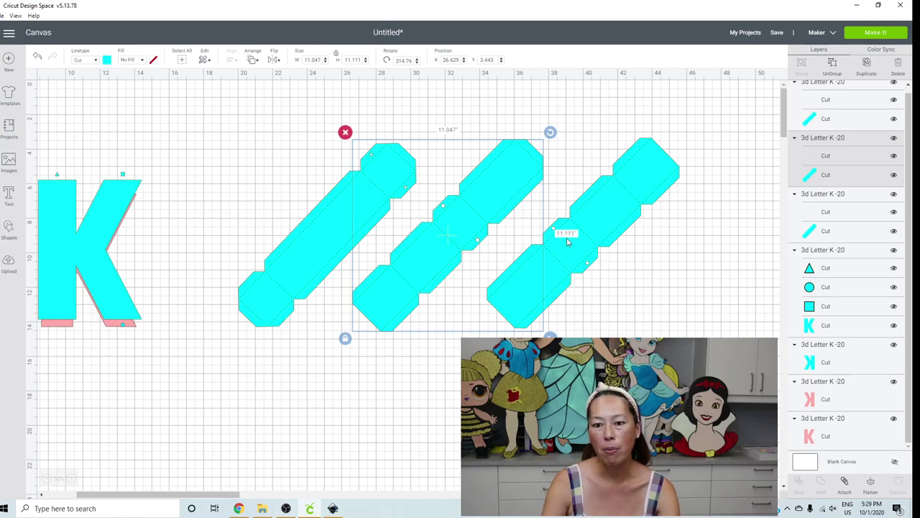
pyautogui.press('Escape')
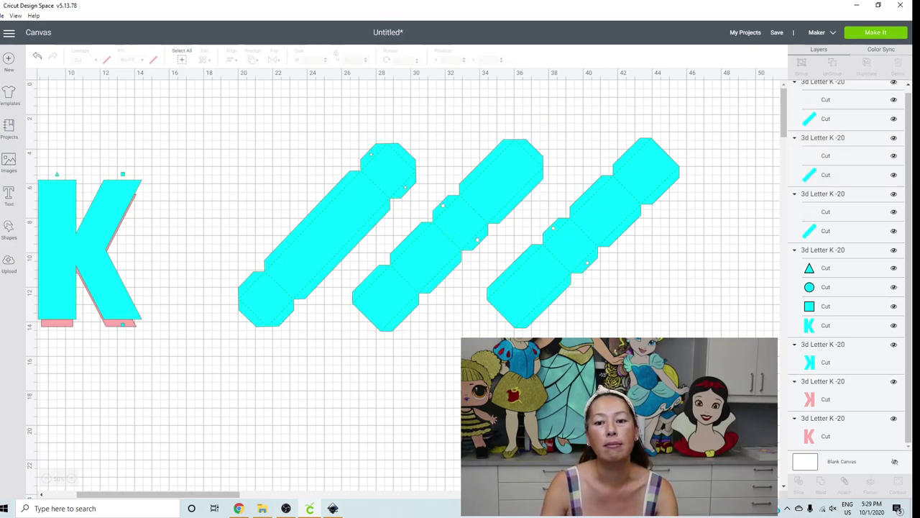
# Step: Select everything and rescale the layout to 11.5 in tall (45.6 × 11.5 in), then select the mirrored K
pyautogui.click(183, 62)
pyautogui.click(350, 59)
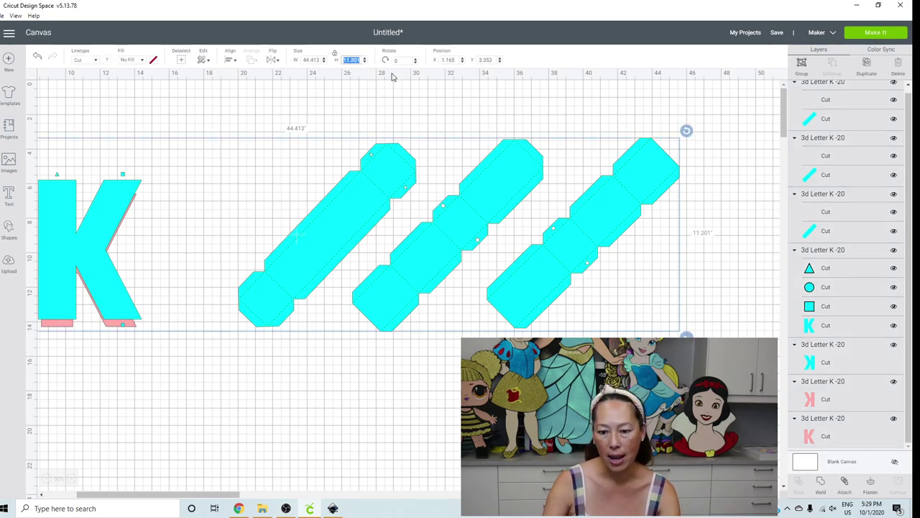
pyautogui.write('11.5')
pyautogui.press('Tab')
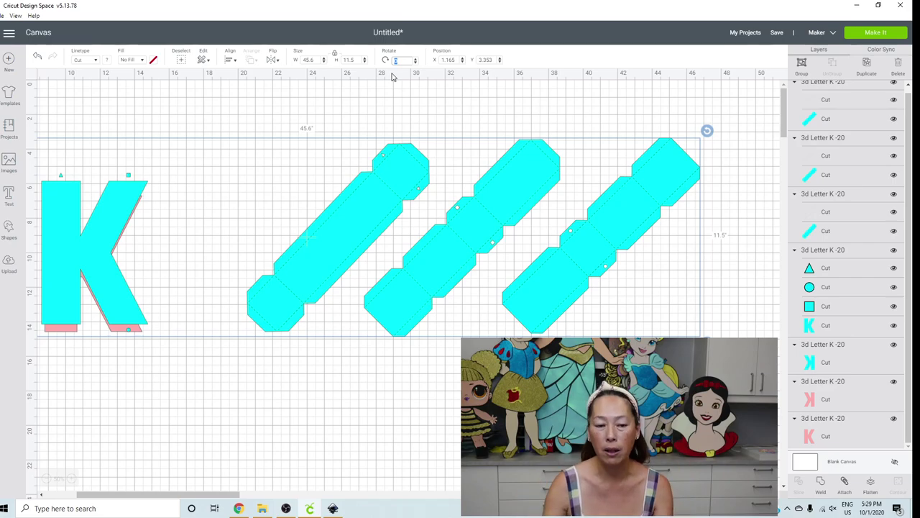
pyautogui.moveTo(101, 501); pyautogui.dragTo(69, 501)
pyautogui.click(162, 410)
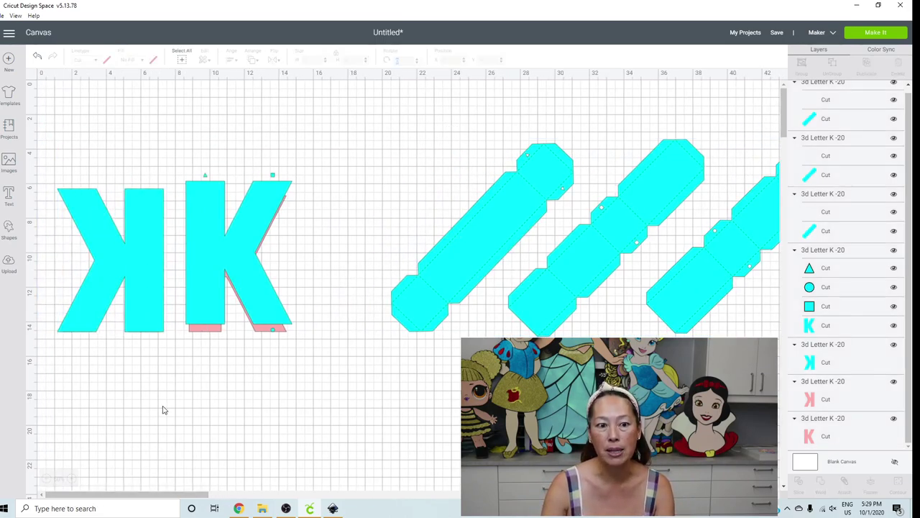
pyautogui.click(160, 249)
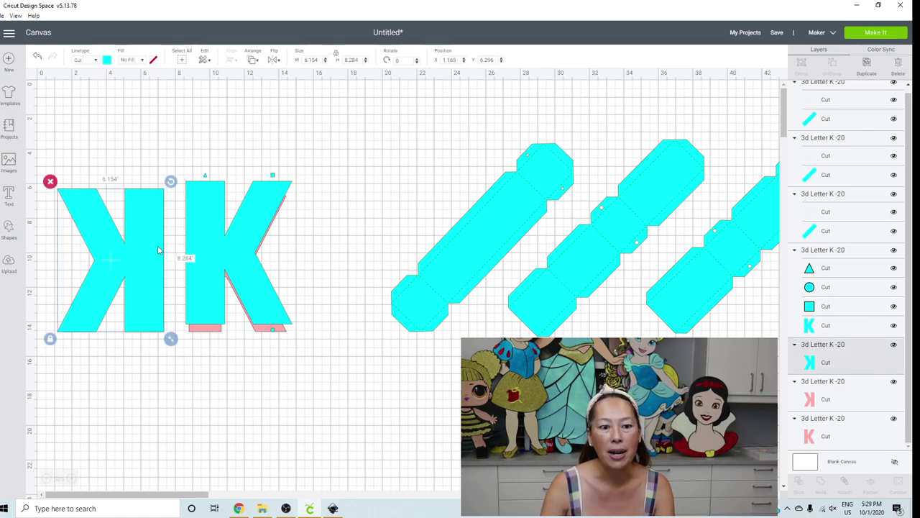
# Step: Send the design to Prepare with larger mats, inspect the 12x24 side-strip mat, then cancel to the canvas
pyautogui.click(870, 35)
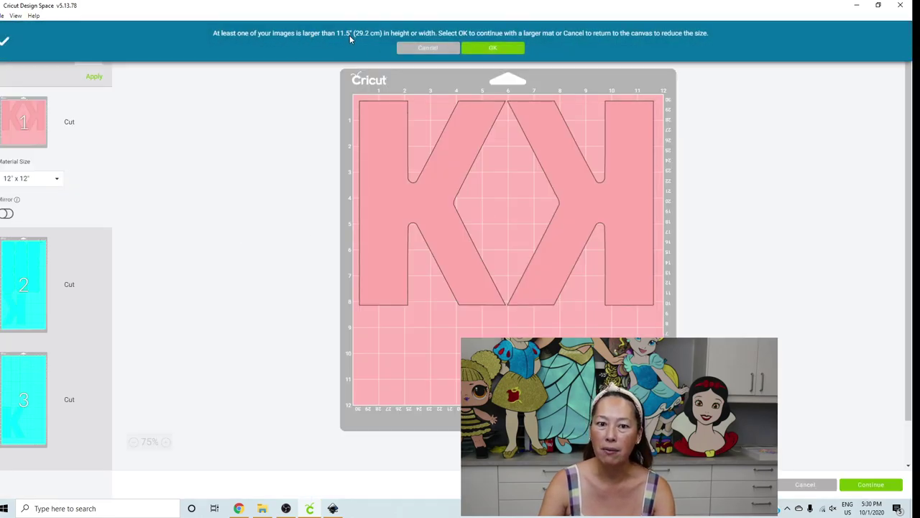
pyautogui.click(491, 50)
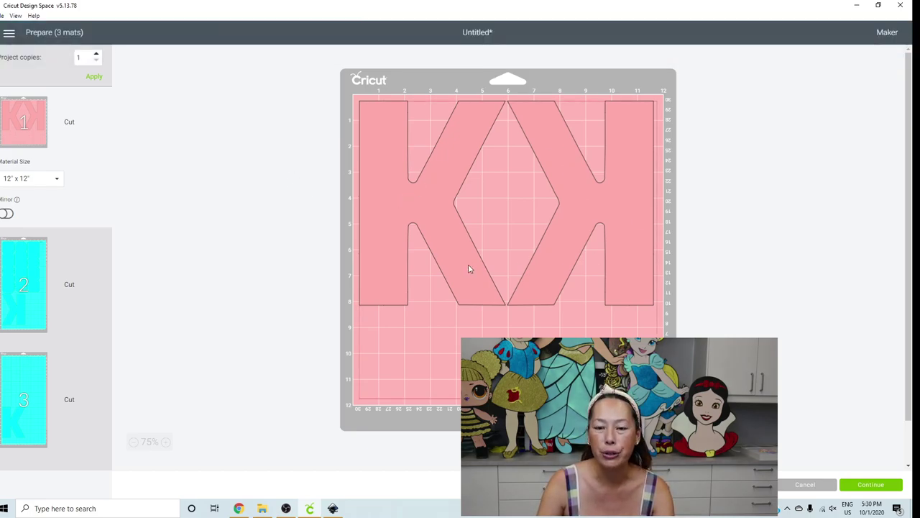
pyautogui.click(41, 309)
pyautogui.scroll(-3, 487, 222)
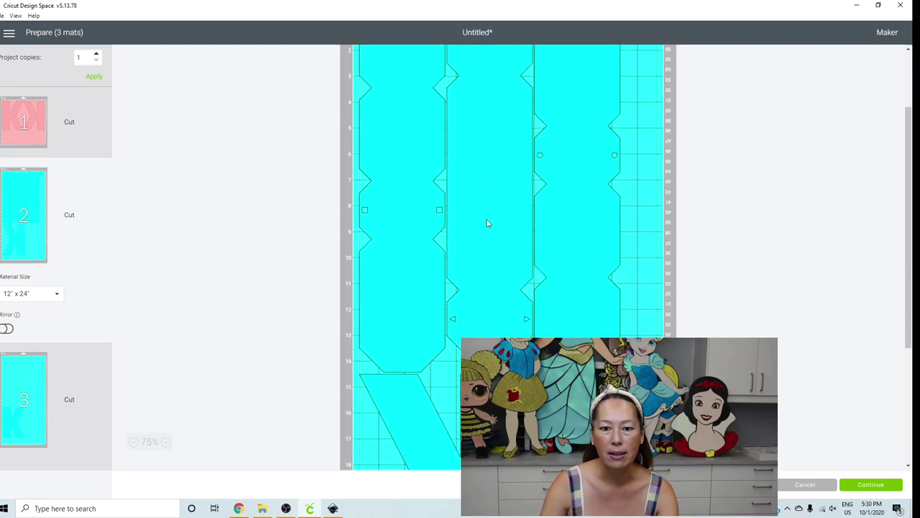
pyautogui.scroll(3, 486, 219)
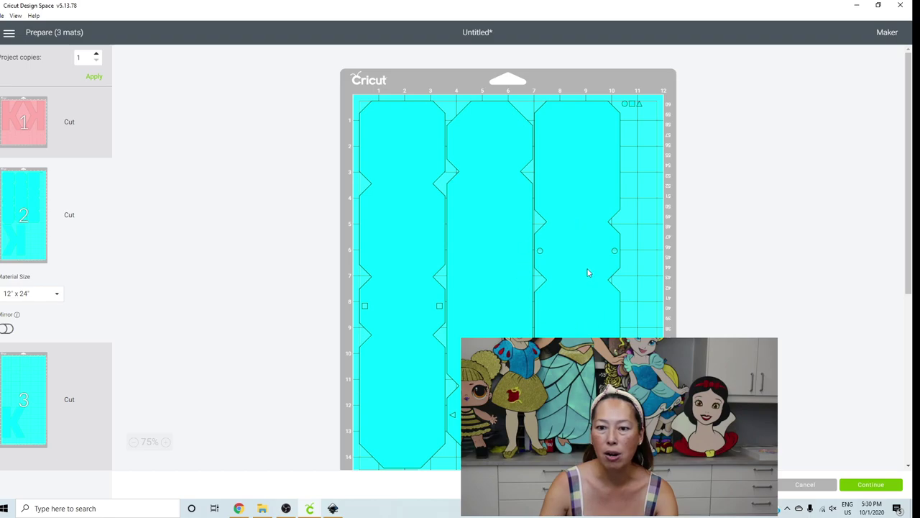
pyautogui.click(808, 485)
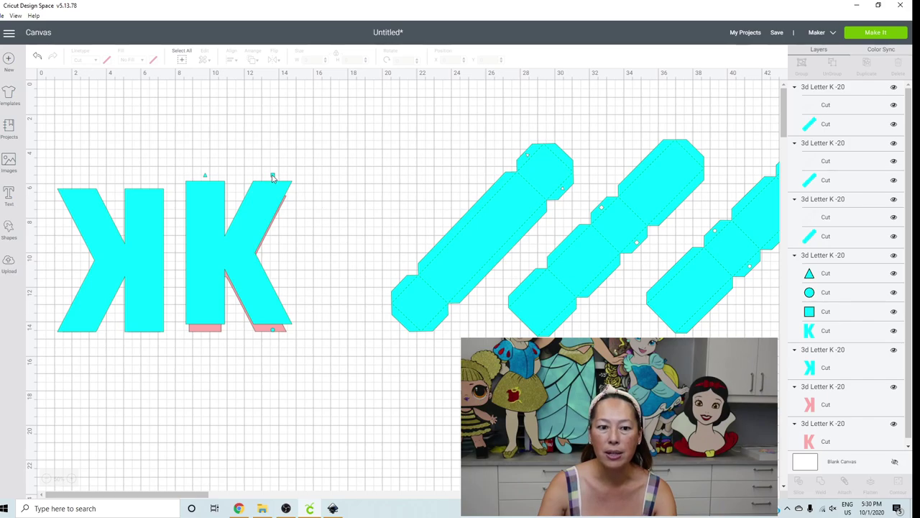
# Step: Drag the cyan K face off the pink K and ungroup it
pyautogui.moveTo(273, 177); pyautogui.dragTo(278, 320)
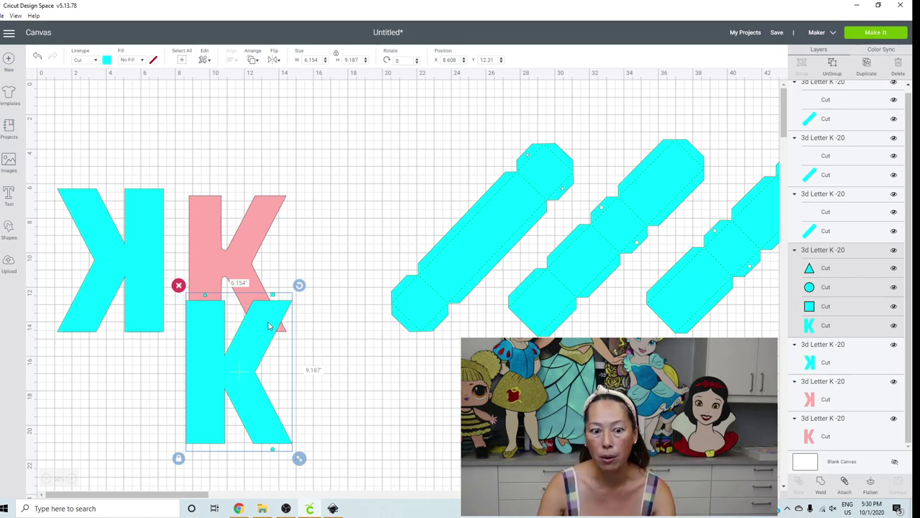
pyautogui.click(833, 67)
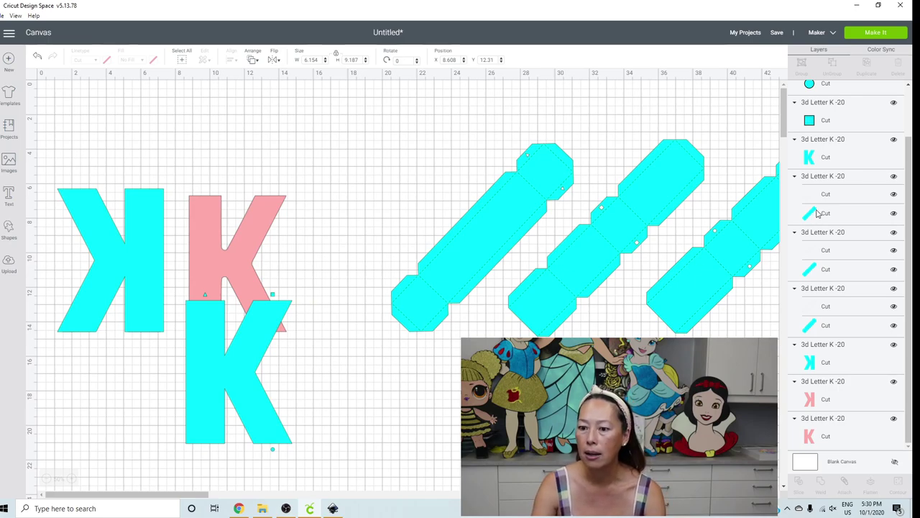
pyautogui.scroll(2, 843, 169)
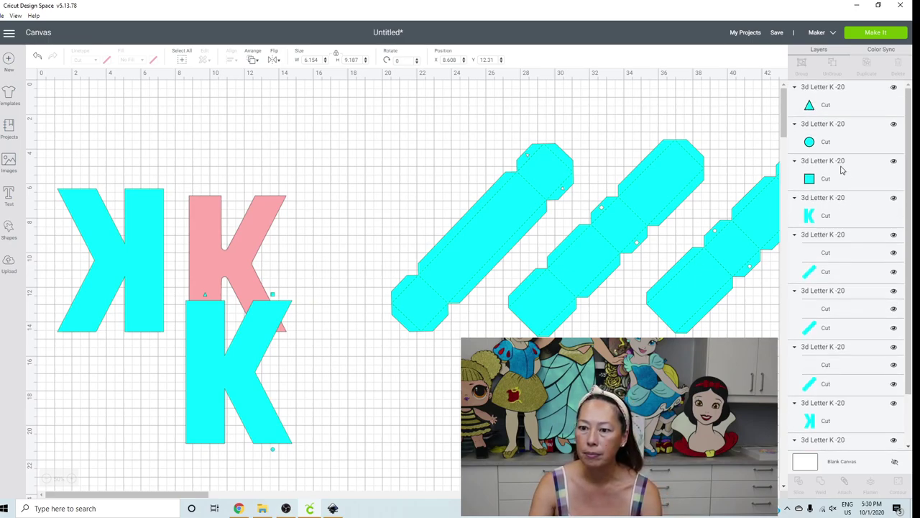
# Step: Delete the small triangle, circle and square marker layers
pyautogui.click(842, 104)
pyautogui.press('Delete')
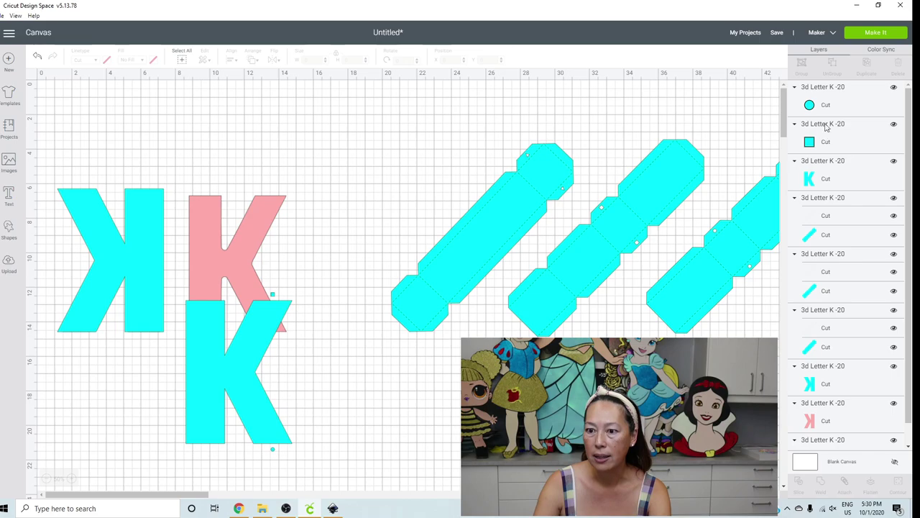
pyautogui.click(827, 106)
pyautogui.press('Delete')
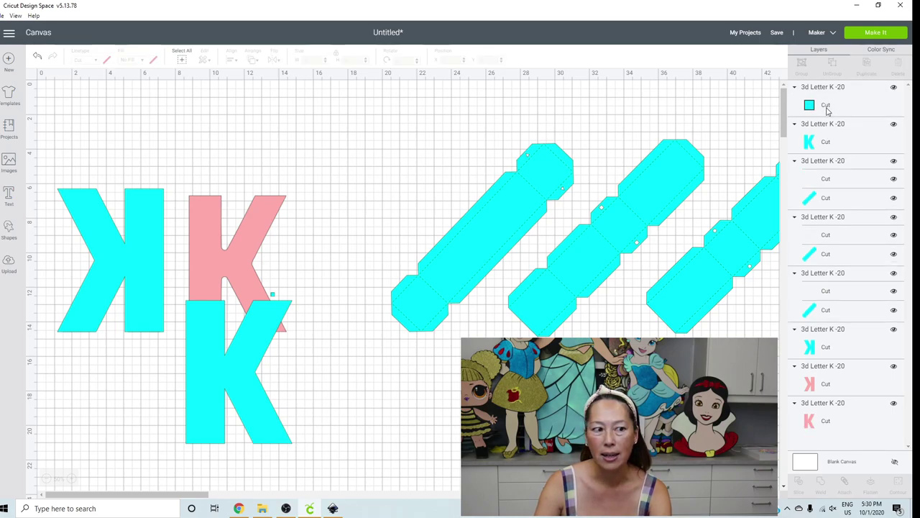
pyautogui.click(827, 105)
pyautogui.press('Delete')
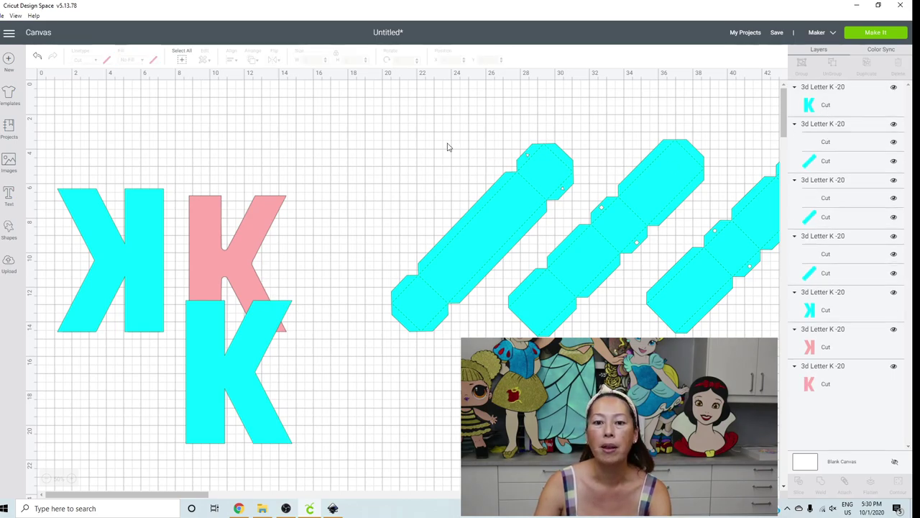
# Step: Attach score lines to the left, second and last side strips, stacking the first two over the pink K
pyautogui.moveTo(395, 126); pyautogui.dragTo(424, 336)
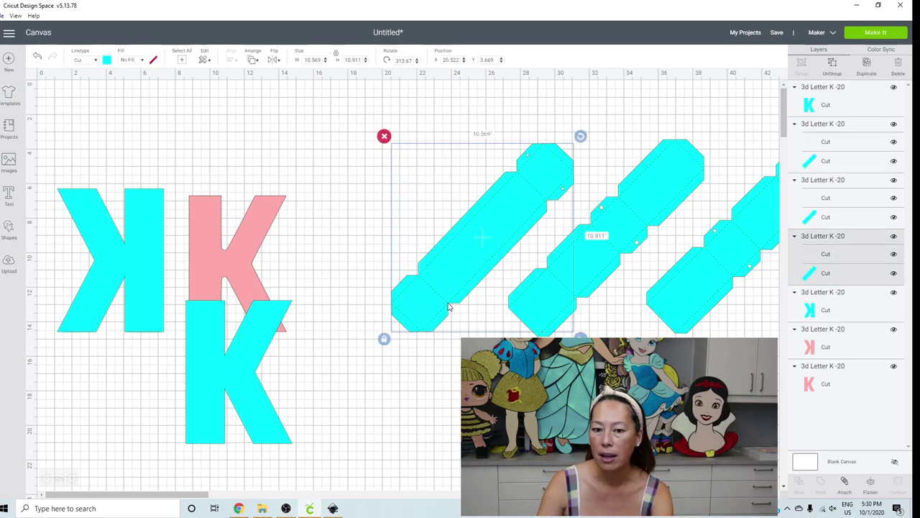
pyautogui.click(844, 486)
pyautogui.moveTo(534, 205); pyautogui.dragTo(358, 176)
pyautogui.moveTo(516, 139); pyautogui.dragTo(549, 330)
pyautogui.click(844, 484)
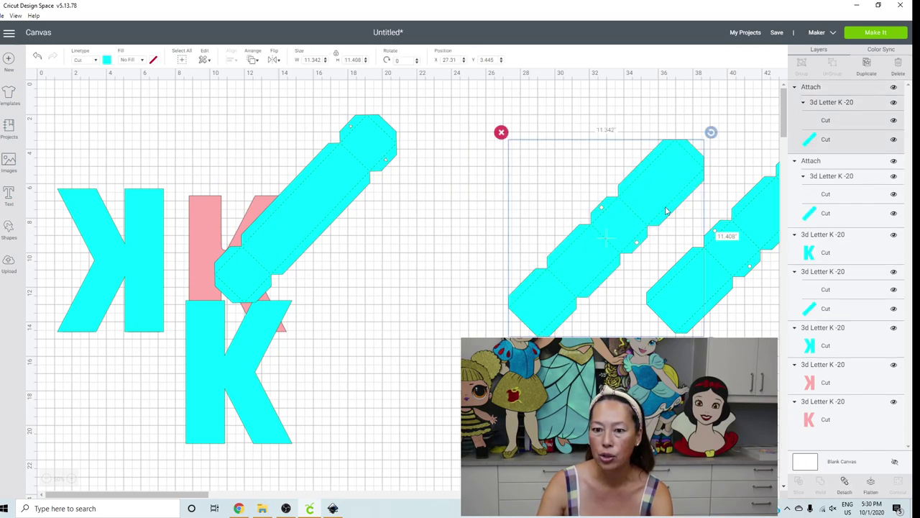
pyautogui.moveTo(557, 191); pyautogui.dragTo(270, 166)
pyautogui.click(622, 178)
pyautogui.moveTo(622, 178); pyautogui.dragTo(724, 338)
pyautogui.click(846, 483)
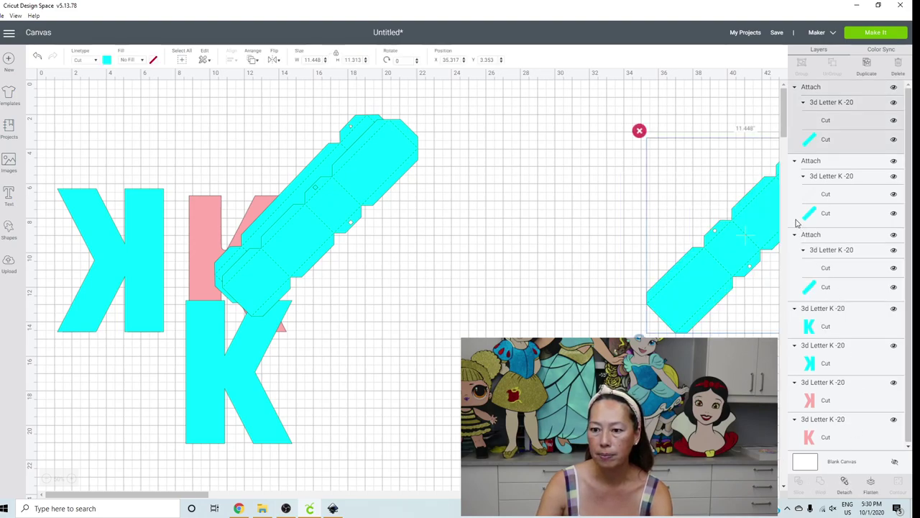
# Step: Open the Make It preview, view mats 2 and 3, and try rotating the mat 3 strip upright
pyautogui.click(877, 33)
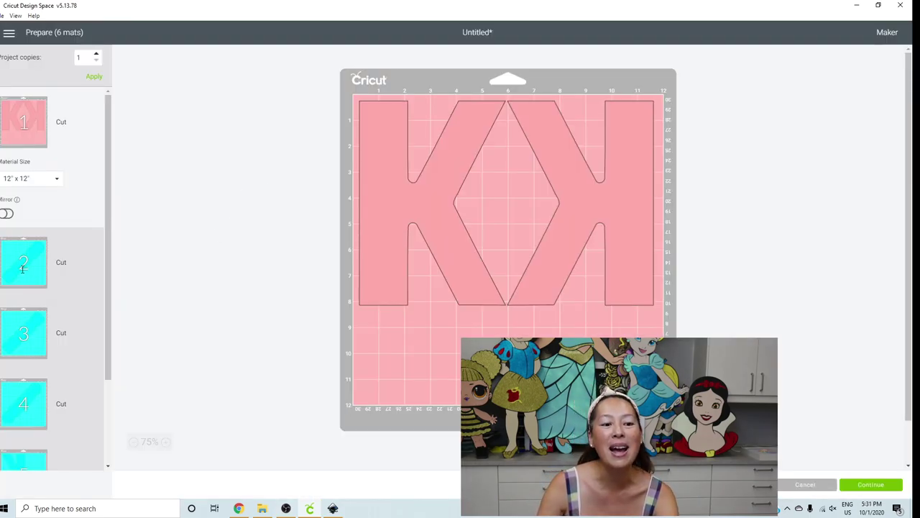
pyautogui.click(23, 269)
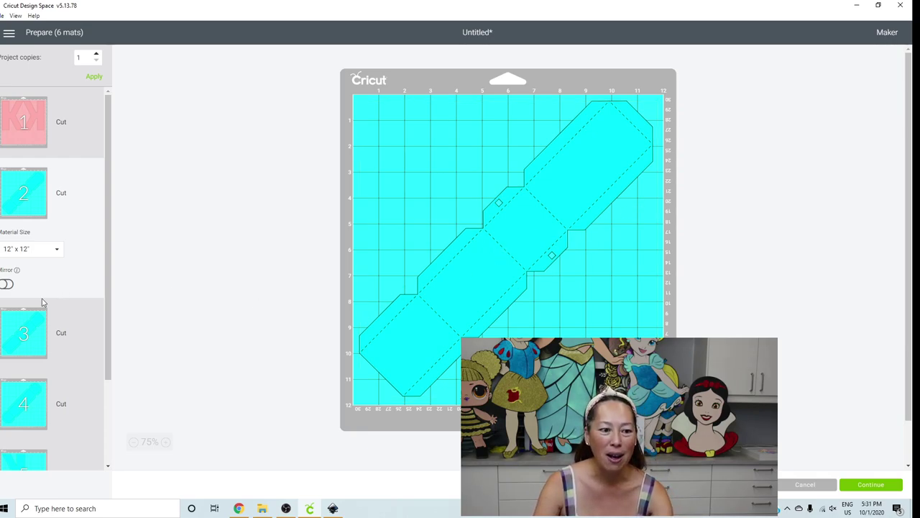
pyautogui.click(25, 354)
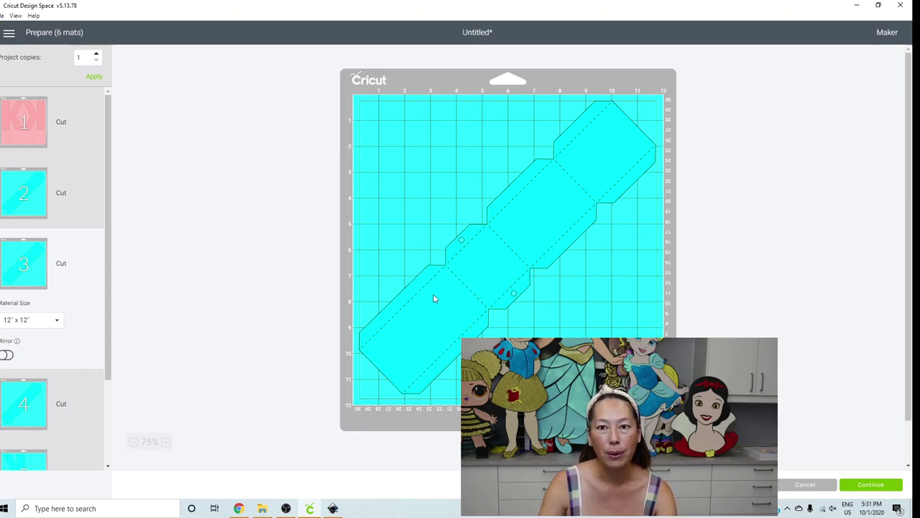
pyautogui.click(608, 157)
pyautogui.moveTo(660, 97); pyautogui.dragTo(508, 72)
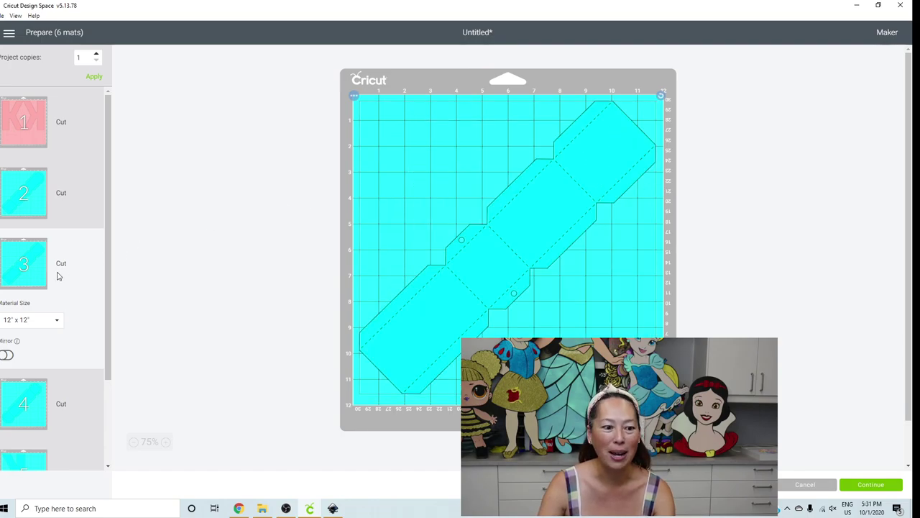
# Step: Scroll the mat list and preview the cyan K face on mat 5
pyautogui.scroll(-3, 58, 273)
pyautogui.scroll(3, 58, 274)
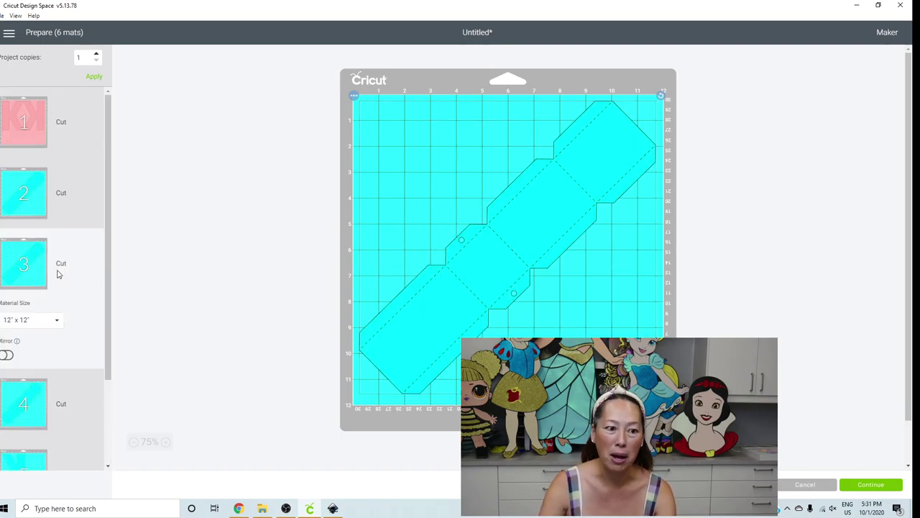
pyautogui.scroll(-3, 57, 274)
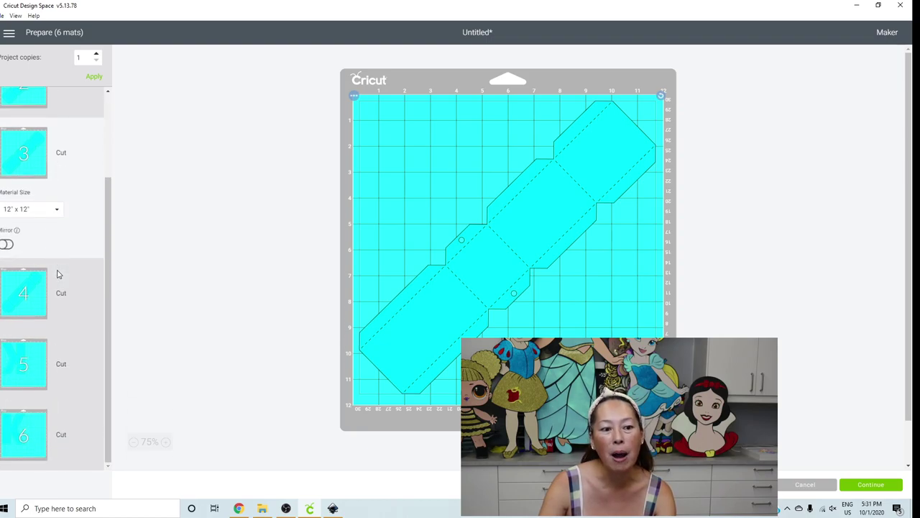
pyautogui.click(20, 355)
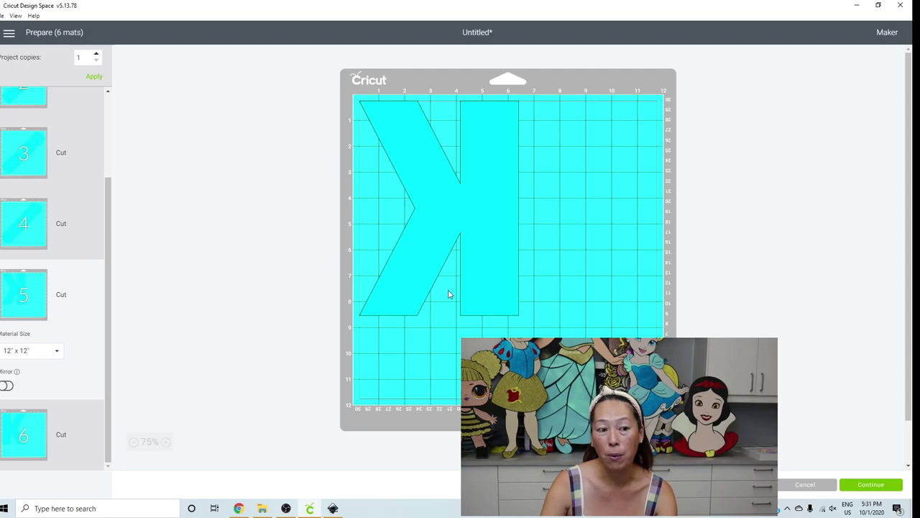
pyautogui.scroll(3, 64, 286)
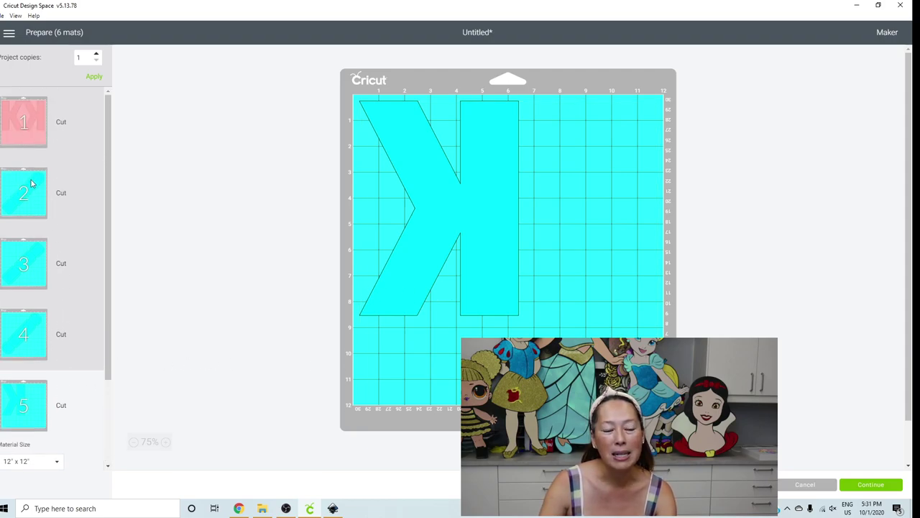
pyautogui.scroll(-3, 35, 173)
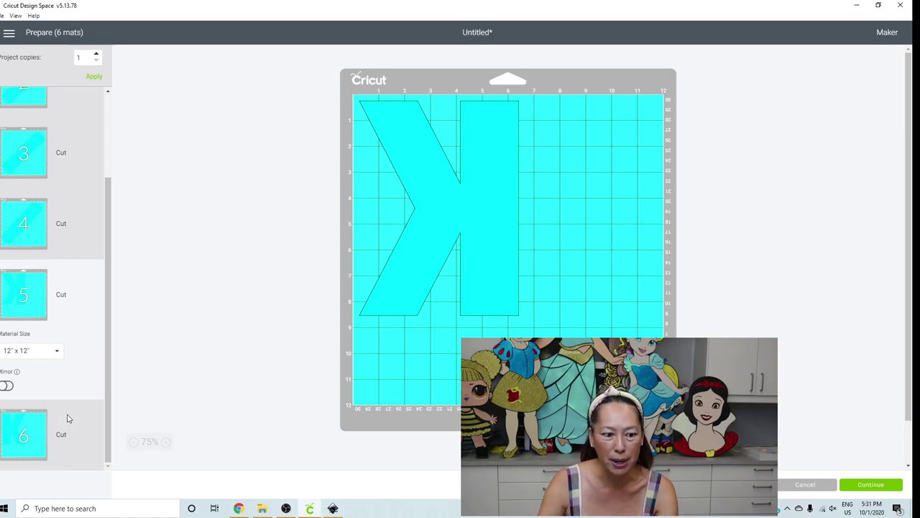
pyautogui.scroll(3, 66, 410)
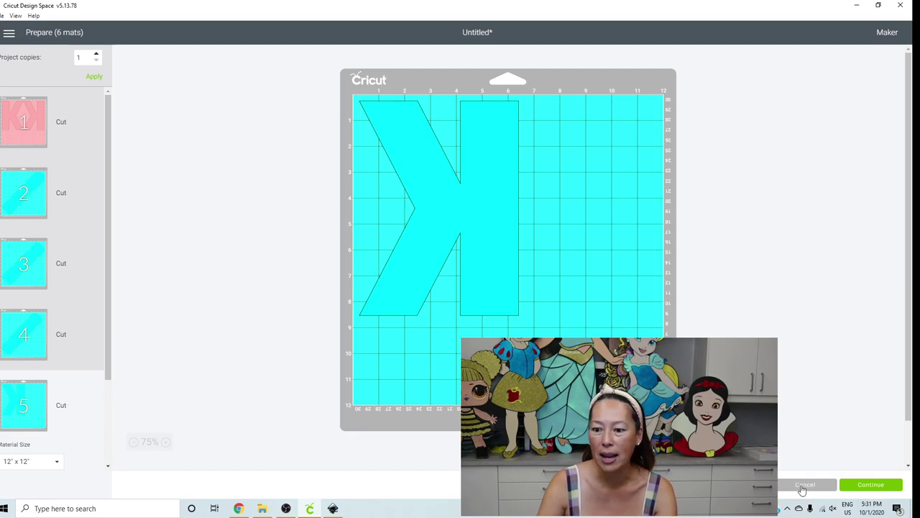
# Step: Back on the canvas, pull the top strip off the stack and rotate it upright
pyautogui.click(802, 485)
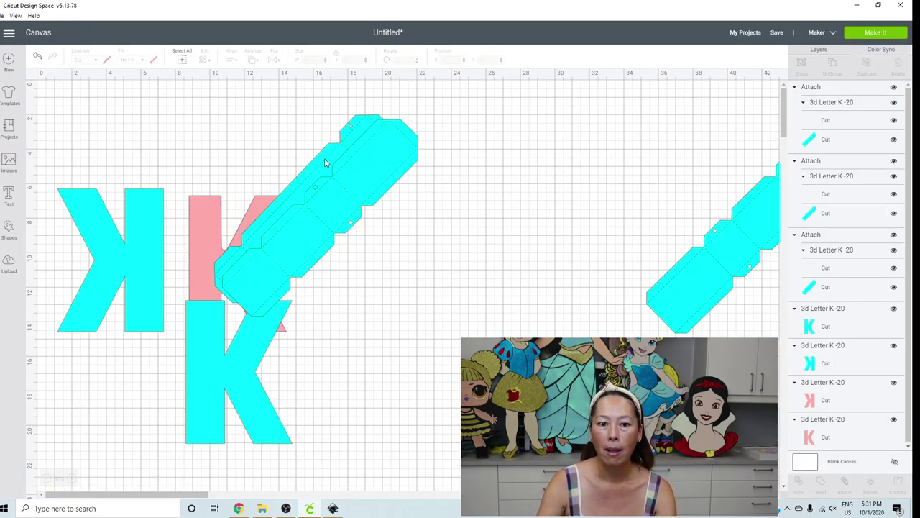
pyautogui.click(324, 159)
pyautogui.moveTo(331, 144); pyautogui.dragTo(488, 202)
pyautogui.moveTo(582, 170); pyautogui.dragTo(476, 144)
# Step: Stand the other two strips upright in line beside it, straightening the tilted one
pyautogui.moveTo(752, 211); pyautogui.dragTo(587, 292)
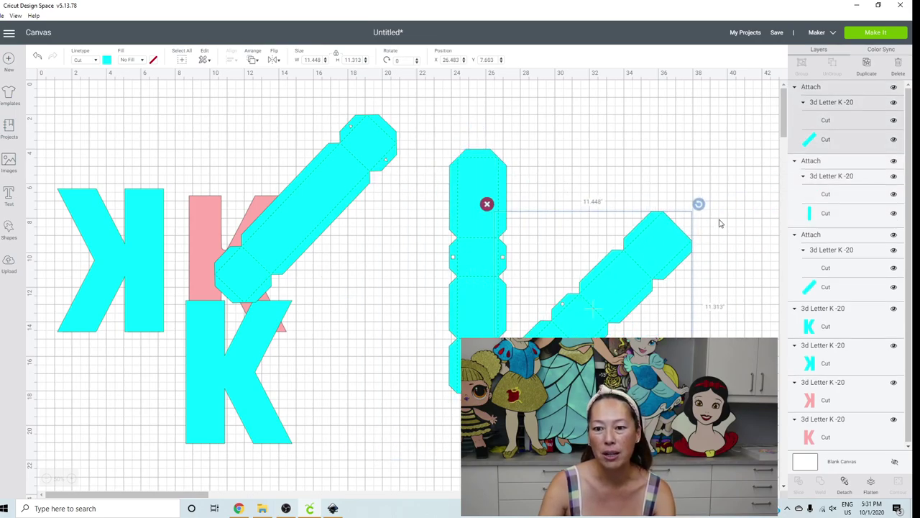
pyautogui.moveTo(698, 205); pyautogui.dragTo(587, 156)
pyautogui.moveTo(583, 263); pyautogui.dragTo(558, 205)
pyautogui.moveTo(305, 212); pyautogui.dragTo(363, 281)
pyautogui.moveTo(460, 171); pyautogui.dragTo(372, 118)
pyautogui.click(555, 164)
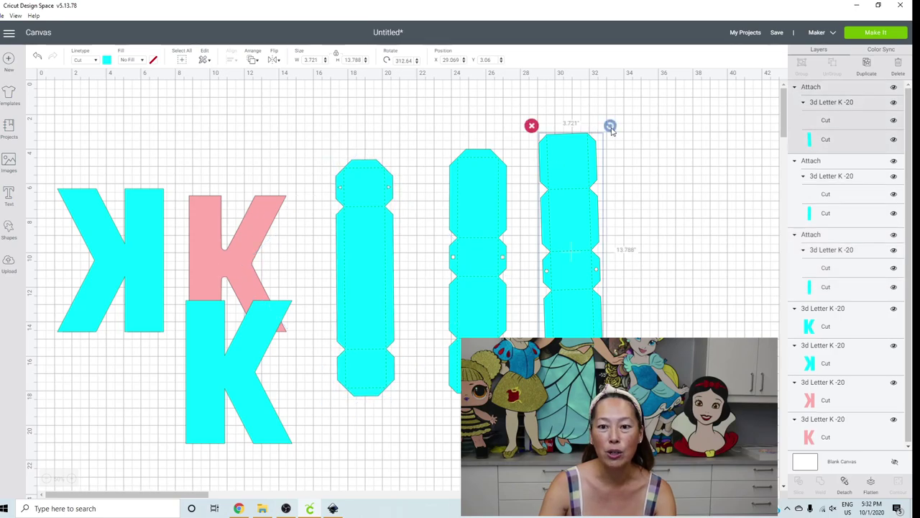
pyautogui.moveTo(612, 127)
pyautogui.mouseDown()
pyautogui.moveTo(612, 138)
pyautogui.moveTo(606, 126)
pyautogui.mouseUp()
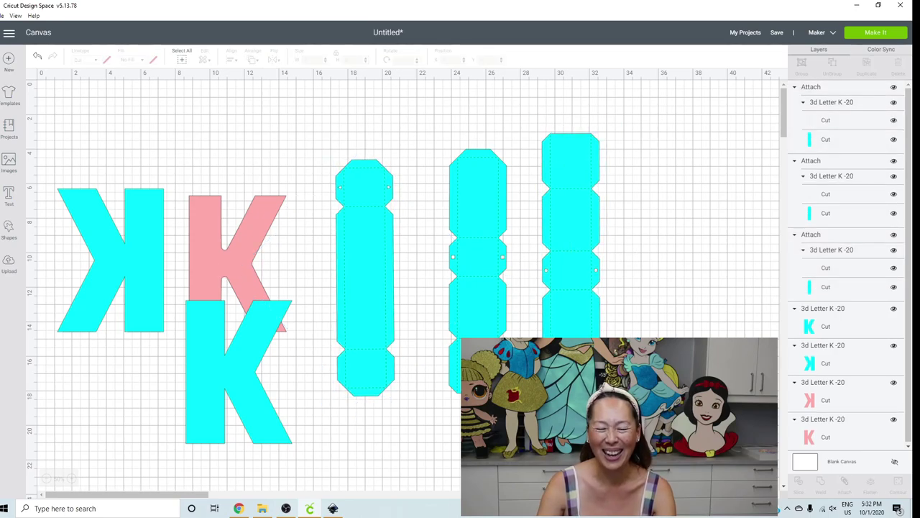
# Step: Select all K faces and strips and align them along their bottom edges
pyautogui.moveTo(678, 364); pyautogui.dragTo(90, 176)
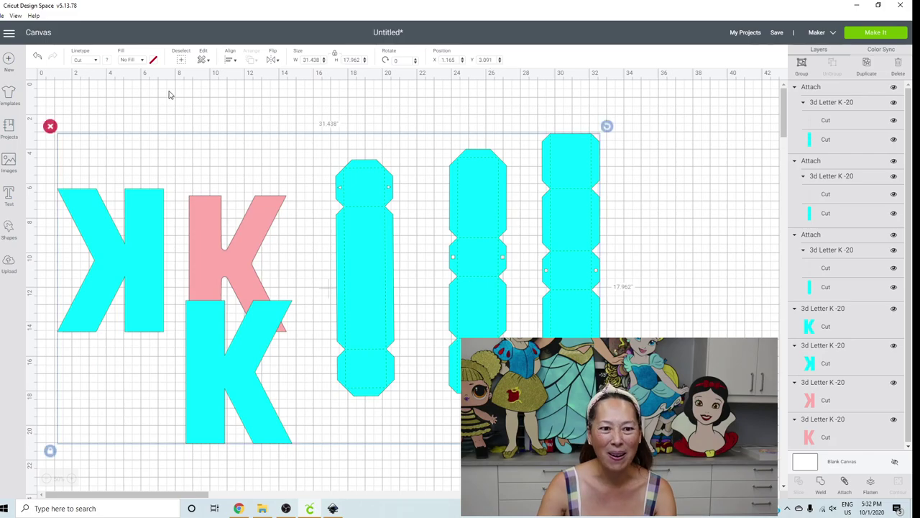
pyautogui.click(233, 61)
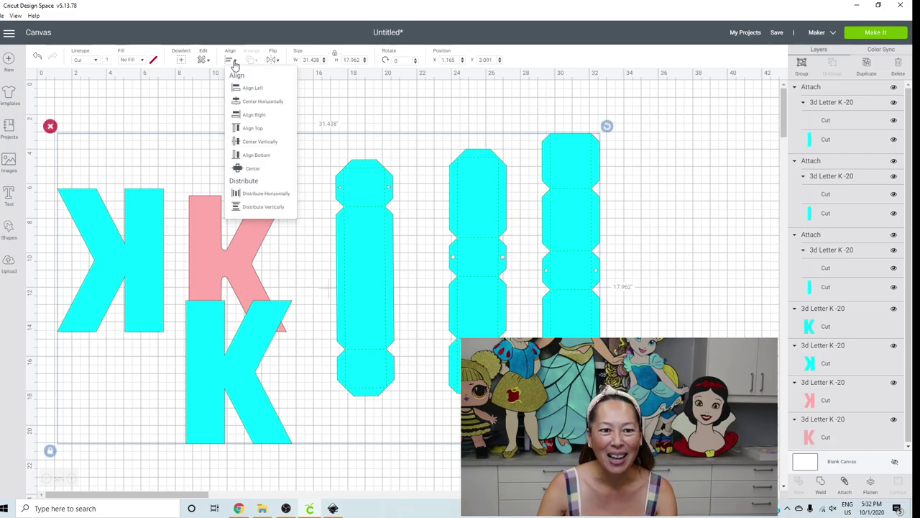
pyautogui.click(256, 155)
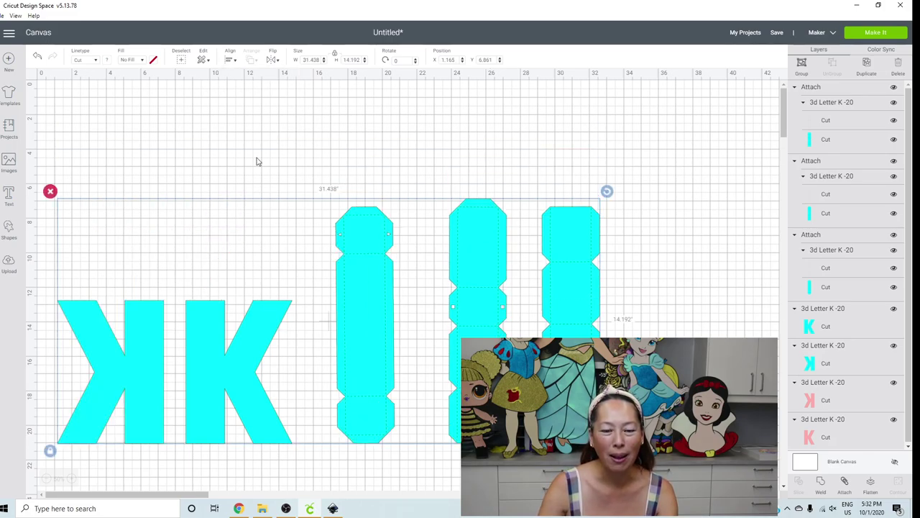
# Step: Scale the whole layout to 11.5 in tall (25.475 × 11.5 in), then select a K face
pyautogui.click(352, 60)
pyautogui.write('11.5')
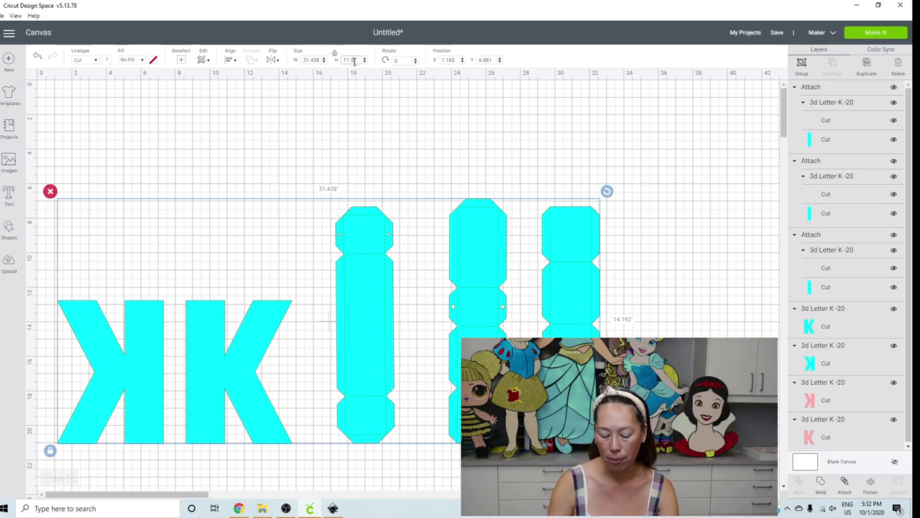
pyautogui.press('Tab')
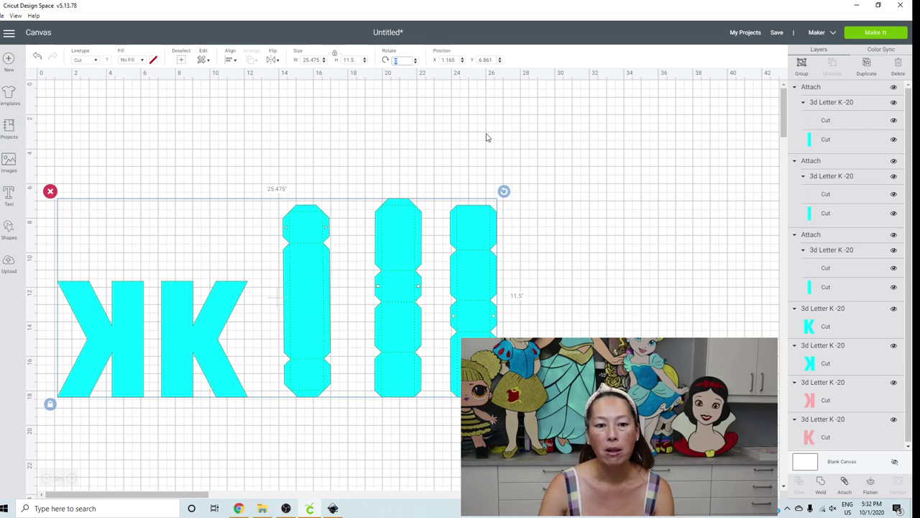
pyautogui.click(487, 135)
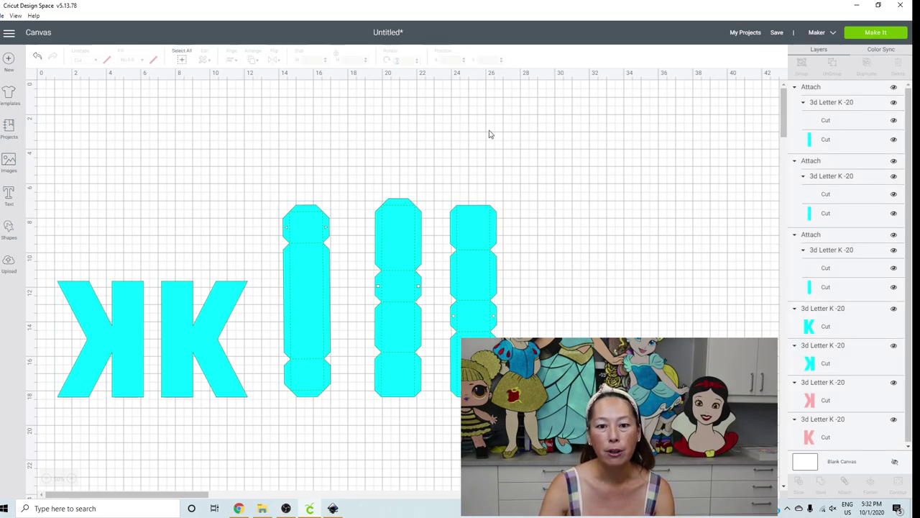
pyautogui.click(185, 335)
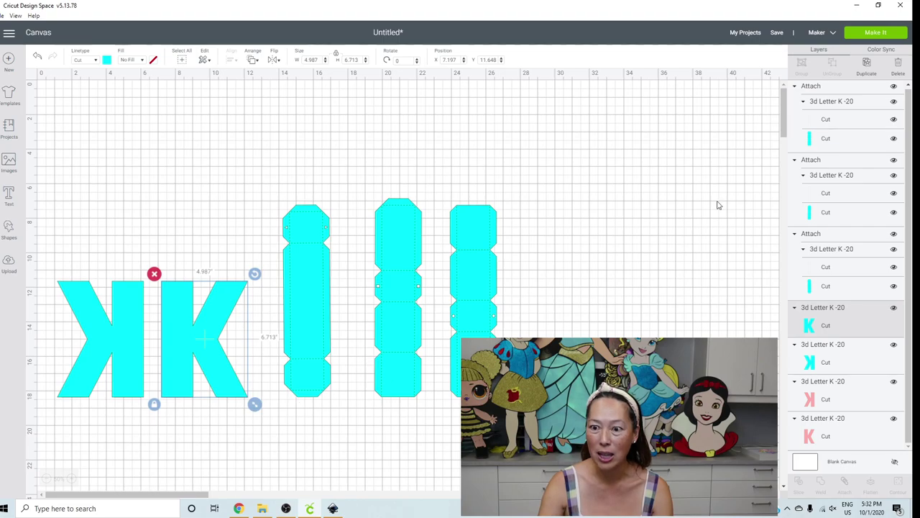
# Step: Send the project to Make It and preview mat 5 with both cyan K faces
pyautogui.click(873, 33)
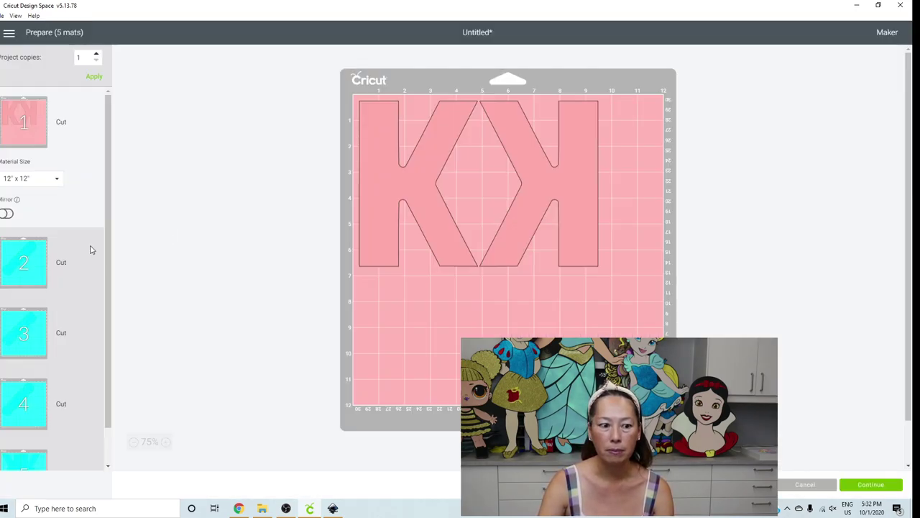
pyautogui.scroll(-2, 90, 250)
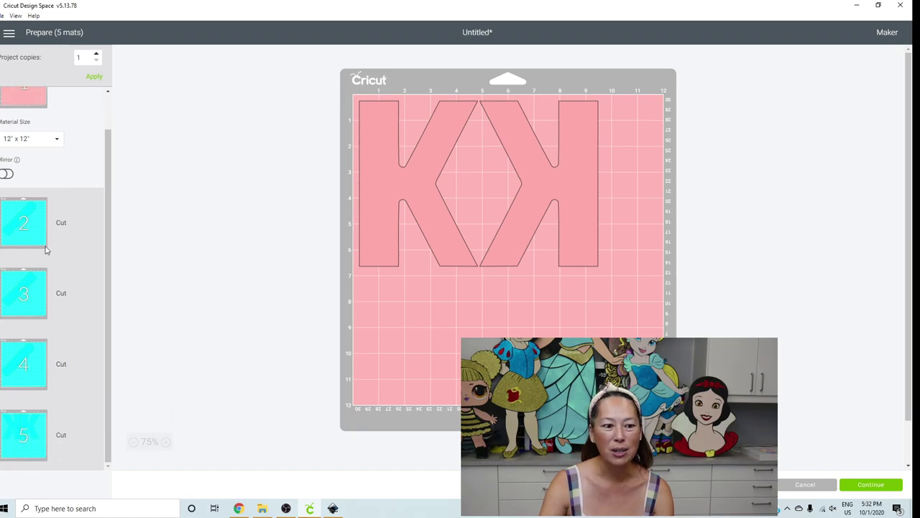
pyautogui.scroll(2, 45, 209)
pyautogui.scroll(-2, 45, 209)
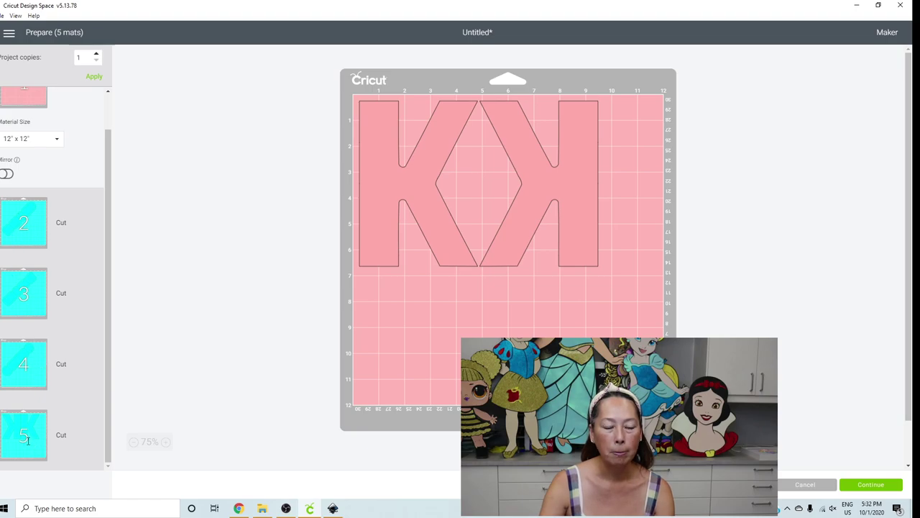
pyautogui.click(26, 431)
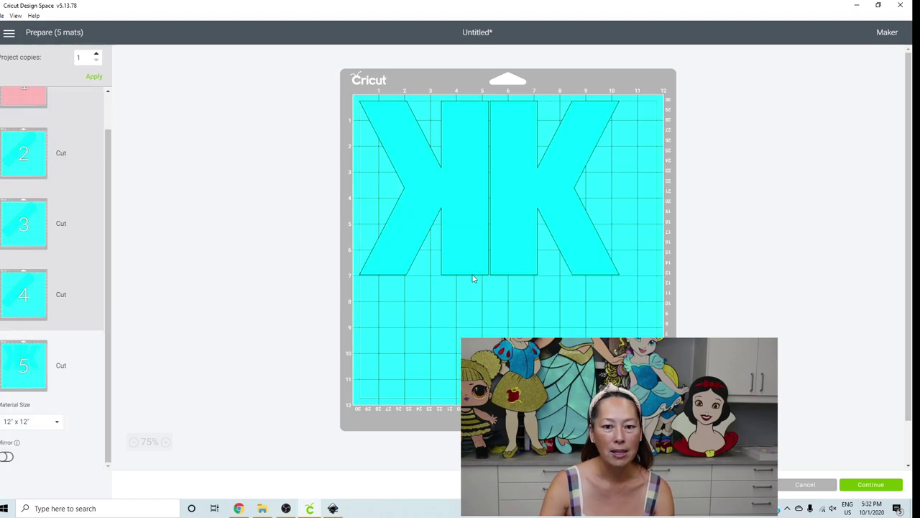
# Step: Move the long side strip from mat 4 onto mat 5 via Move object
pyautogui.click(25, 289)
pyautogui.click(469, 211)
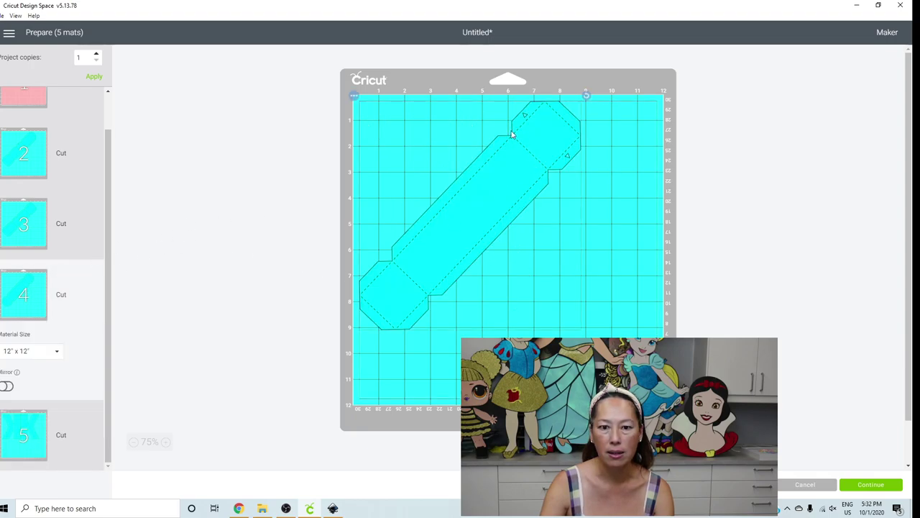
pyautogui.click(356, 97)
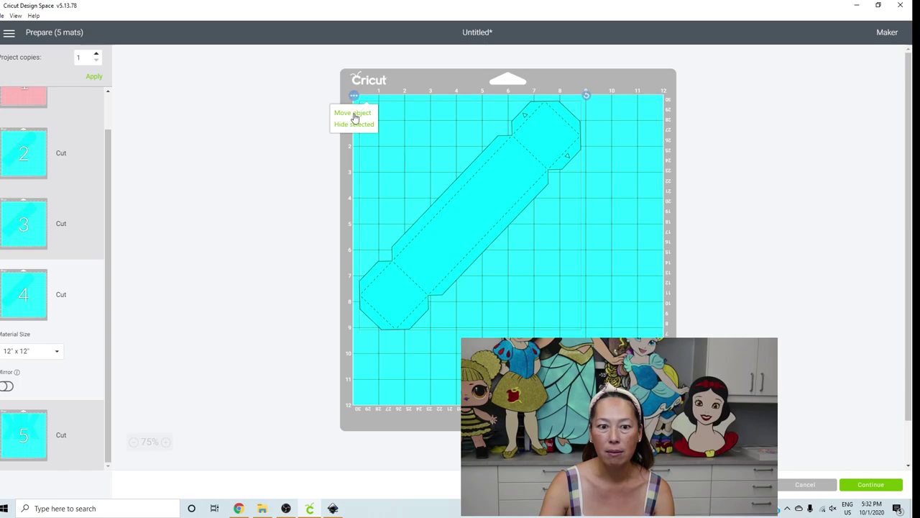
pyautogui.click(354, 120)
pyautogui.click(565, 147)
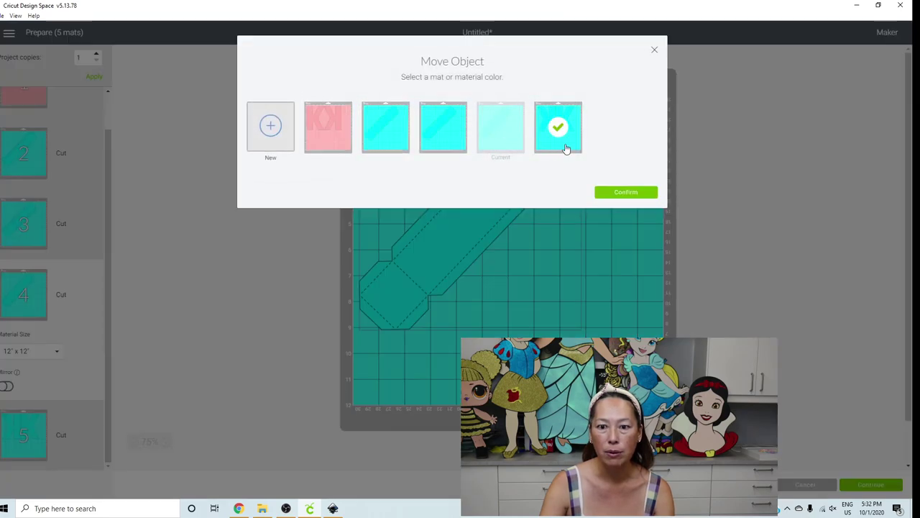
pyautogui.click(612, 191)
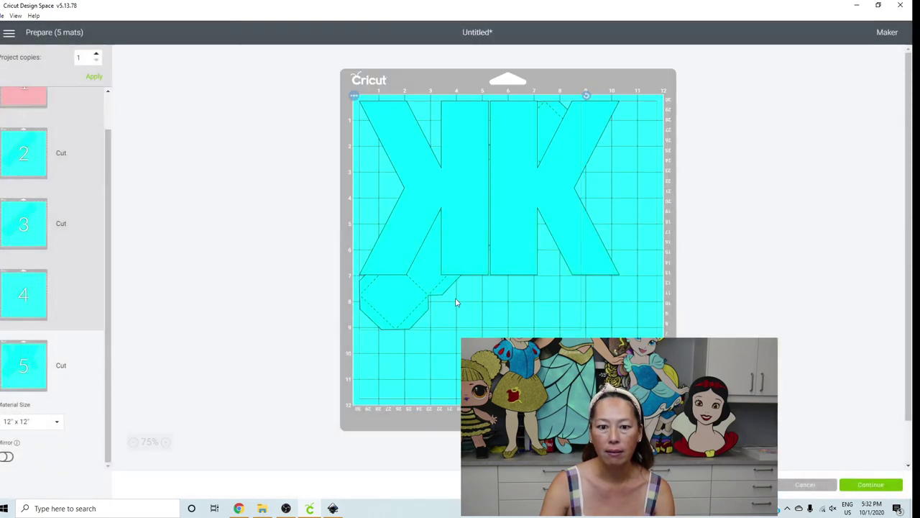
# Step: Lay the strip horizontally along the bottom of mat 5, beneath the K faces
pyautogui.moveTo(454, 303); pyautogui.dragTo(483, 363)
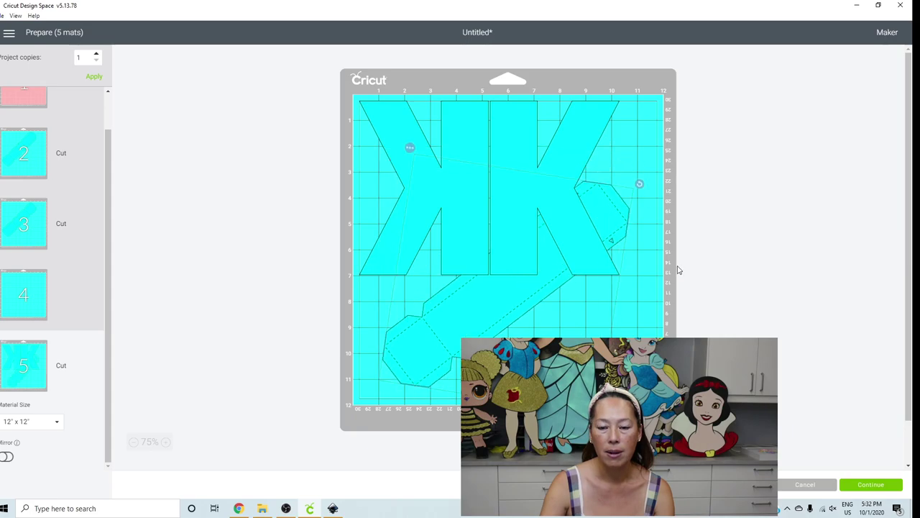
pyautogui.moveTo(681, 278); pyautogui.dragTo(695, 292)
pyautogui.moveTo(606, 308); pyautogui.dragTo(607, 385)
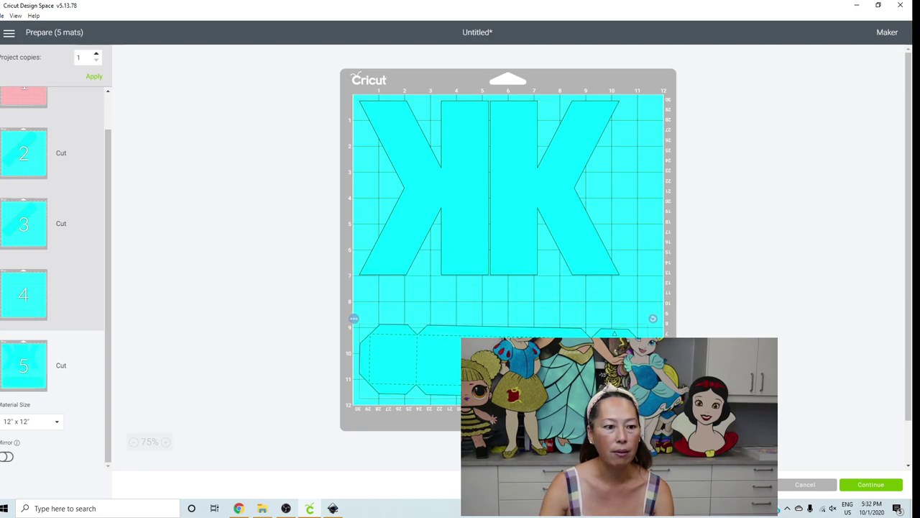
pyautogui.click(26, 237)
# Step: Move the third mat's side strip onto mat 2 via Move object
pyautogui.click(534, 182)
pyautogui.click(354, 97)
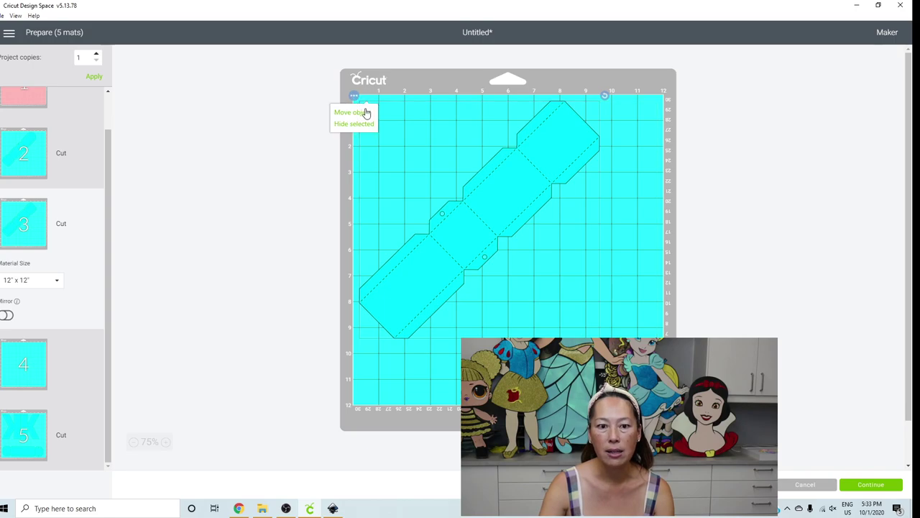
pyautogui.click(360, 112)
pyautogui.click(395, 143)
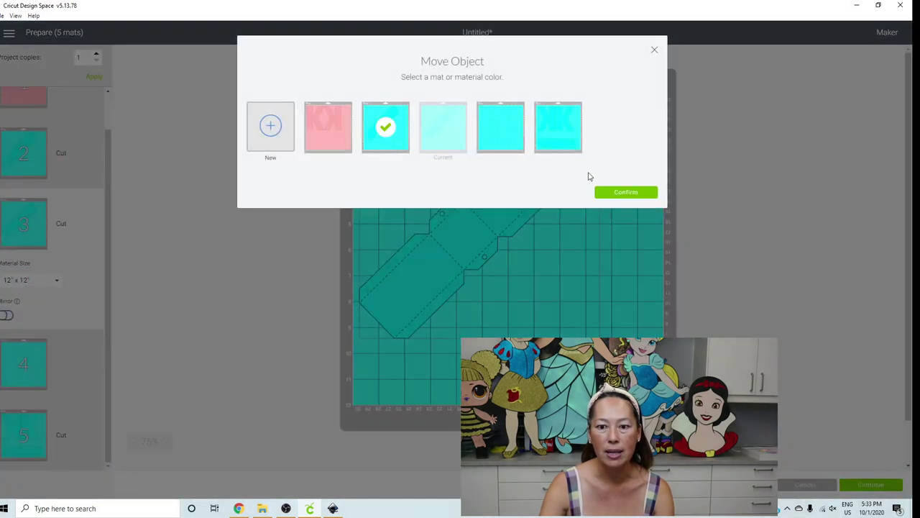
pyautogui.click(607, 192)
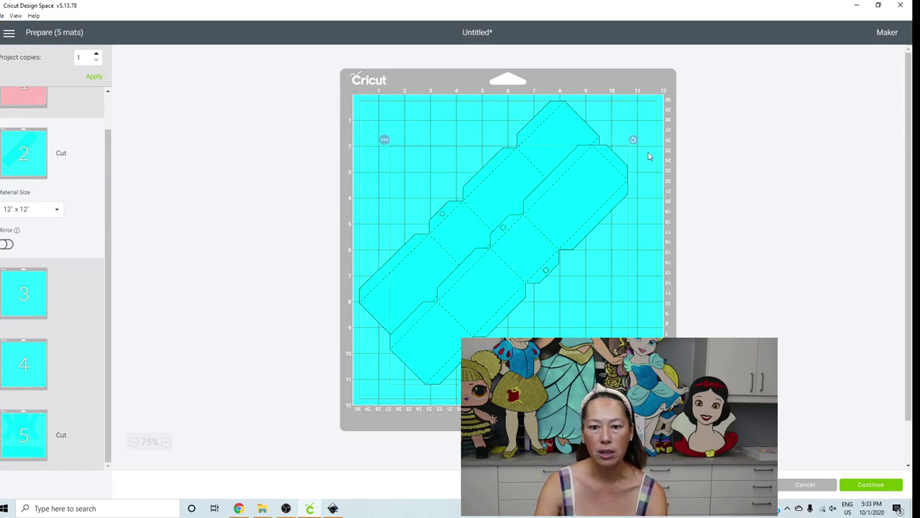
# Step: Rotate the strip and nest it diagonally parallel to the other strip on mat 2
pyautogui.moveTo(633, 140); pyautogui.dragTo(507, 103)
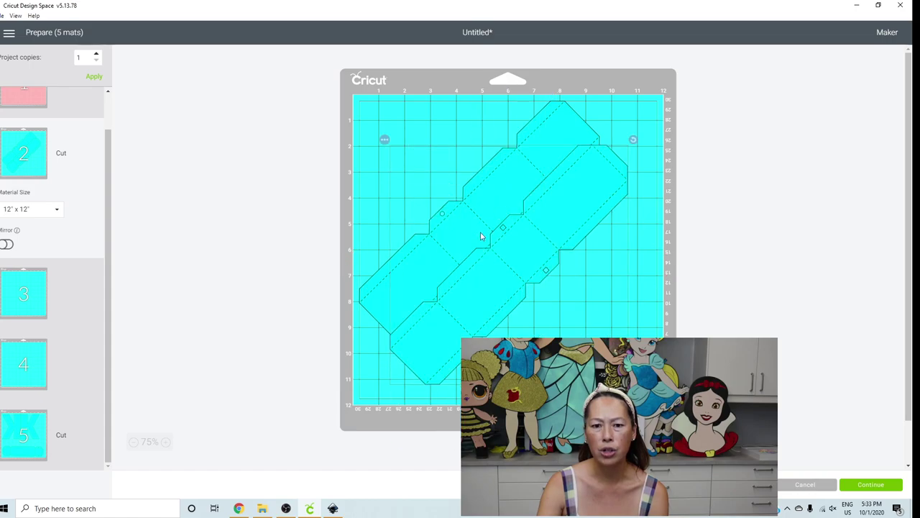
pyautogui.moveTo(481, 236); pyautogui.dragTo(592, 267)
pyautogui.moveTo(662, 140); pyautogui.dragTo(530, 169)
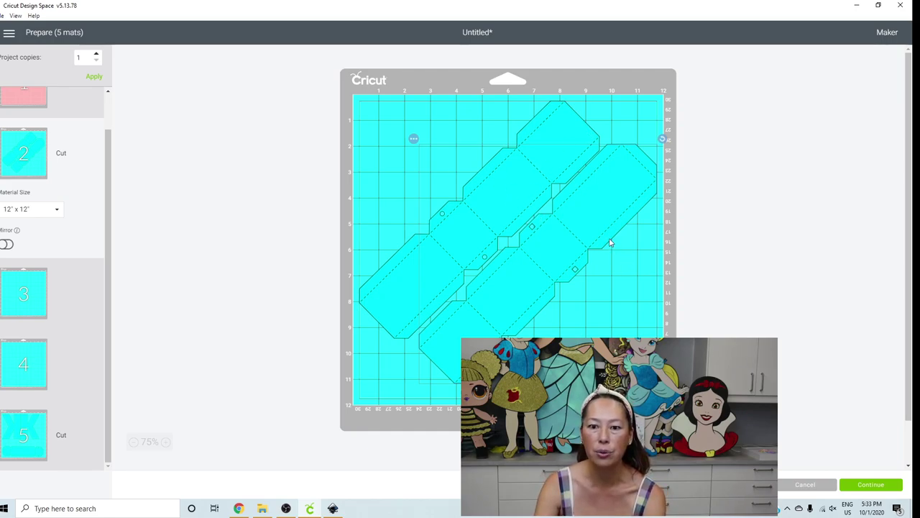
# Step: Review mats 1, 2 and 5, confirming mats 3 and 4 are now empty
pyautogui.scroll(1, 34, 131)
pyautogui.click(33, 127)
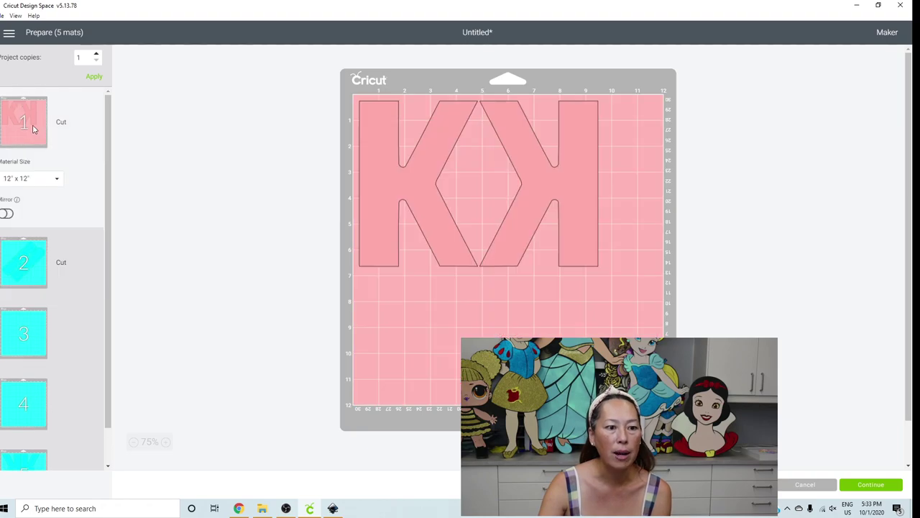
pyautogui.click(30, 268)
pyautogui.scroll(-1, 29, 270)
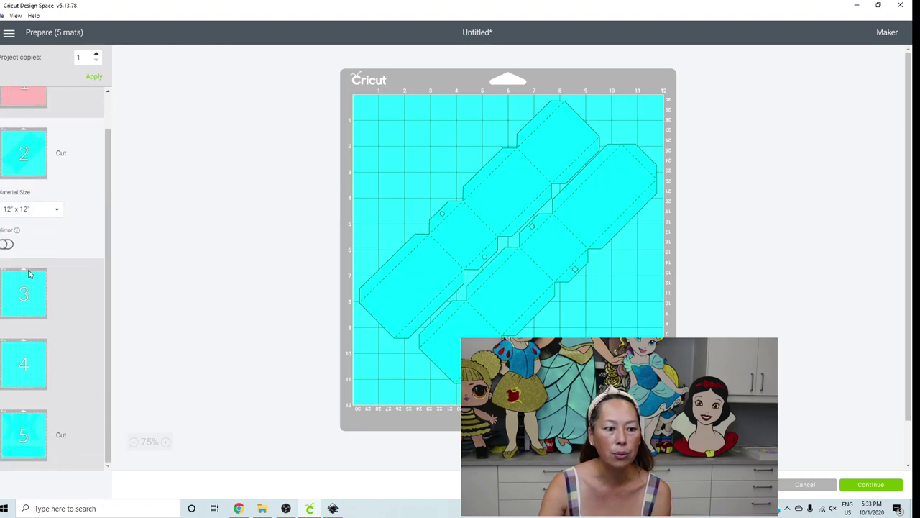
pyautogui.click(16, 419)
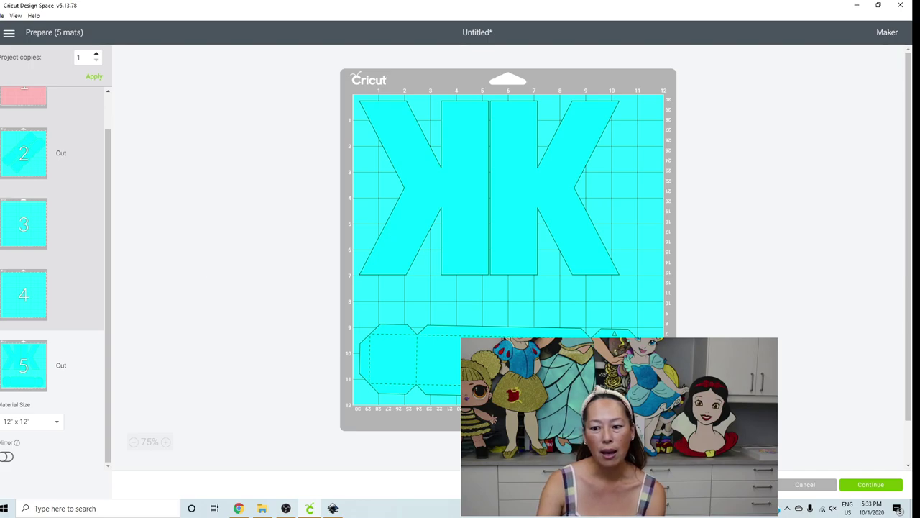
pyautogui.scroll(1, 79, 248)
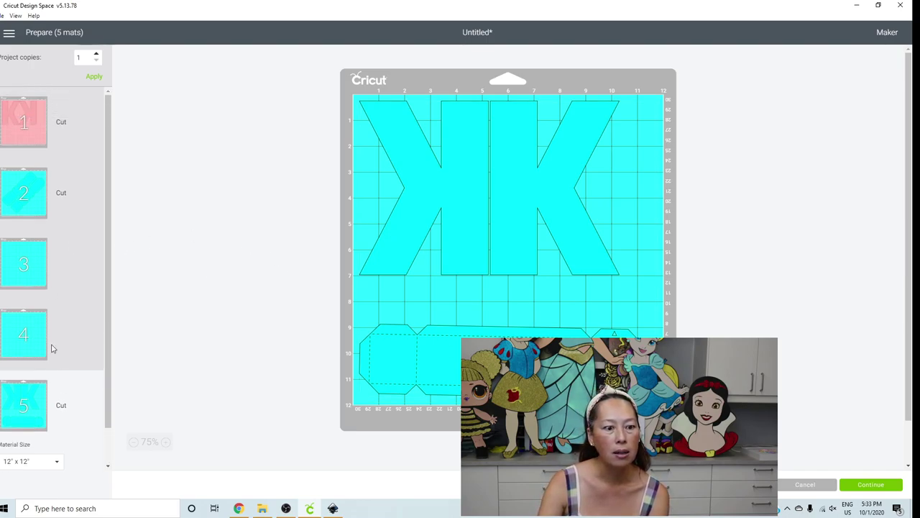